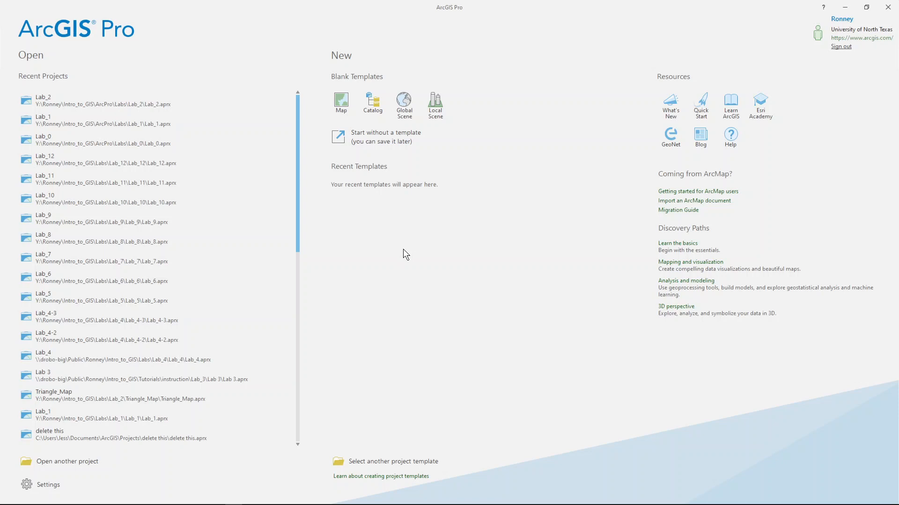
Start a new project from the blank Map template and name it Lab_3
{"action": "left_click", "coordinate": [346, 103]}
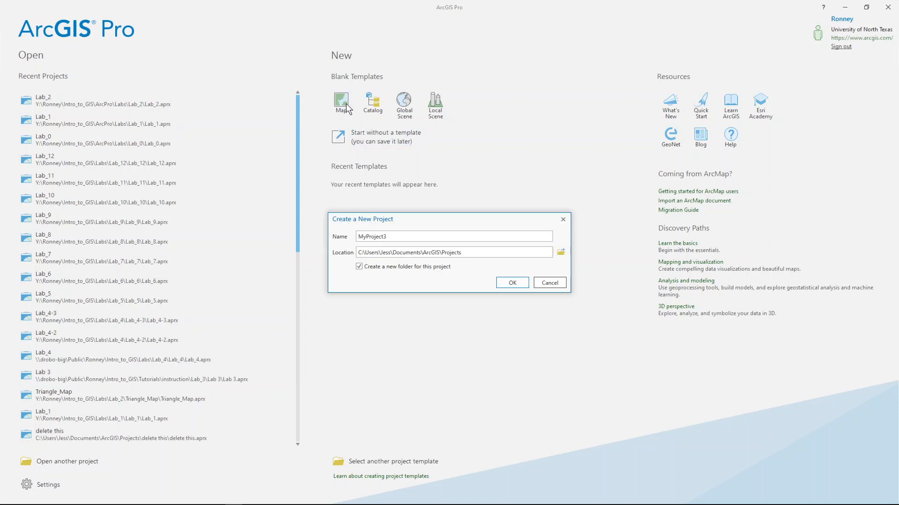
{"action": "double_click", "coordinate": [387, 237]}
{"action": "type", "text": "Lab_3"}
Set the project location to the Intro_to_GIS\ArcPro\Labs folder on the Y: drive and create the project
{"action": "left_click", "coordinate": [560, 253]}
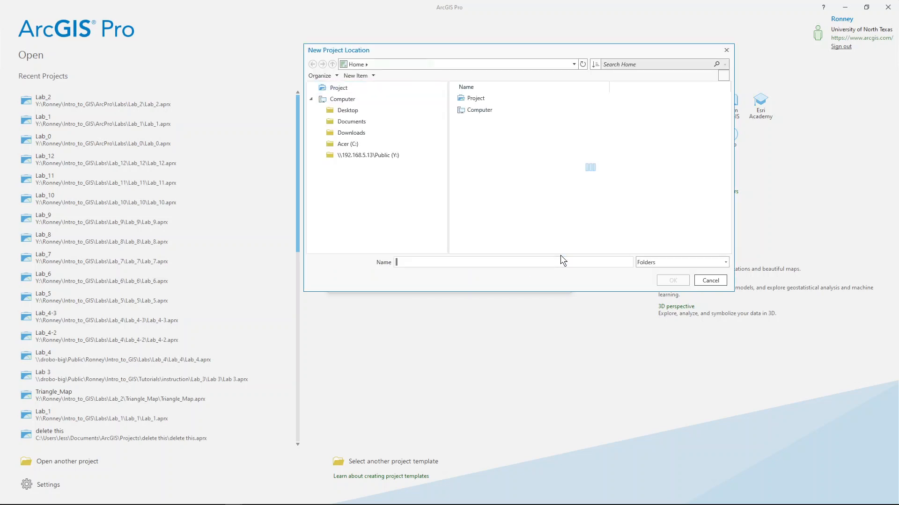
{"action": "left_click", "coordinate": [378, 157]}
{"action": "double_click", "coordinate": [481, 123]}
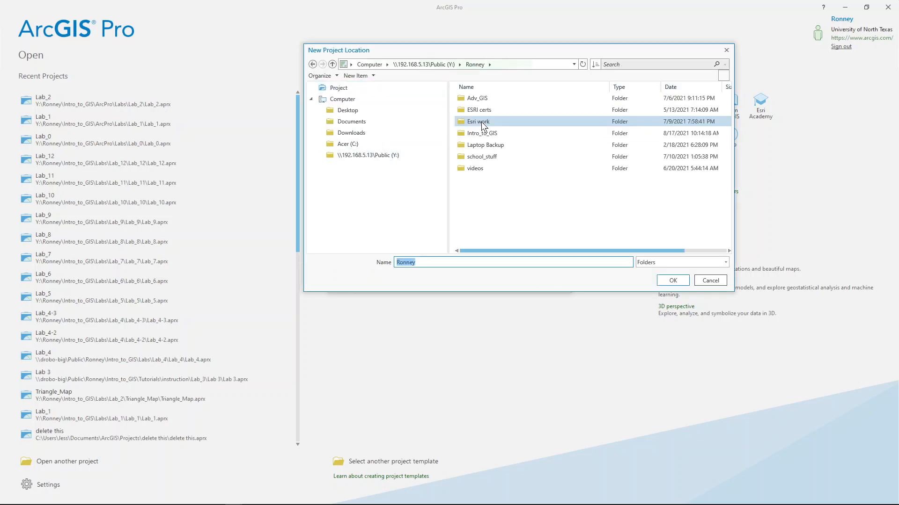
{"action": "double_click", "coordinate": [484, 133]}
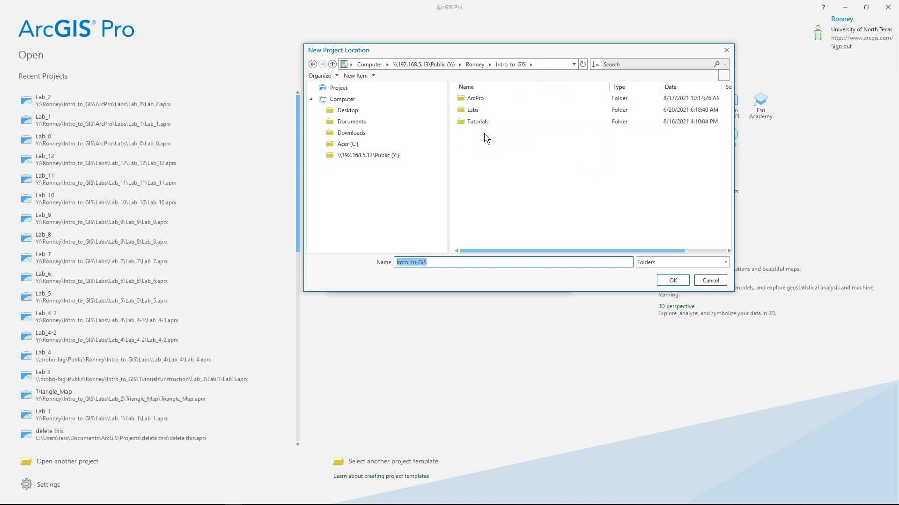
{"action": "double_click", "coordinate": [481, 97]}
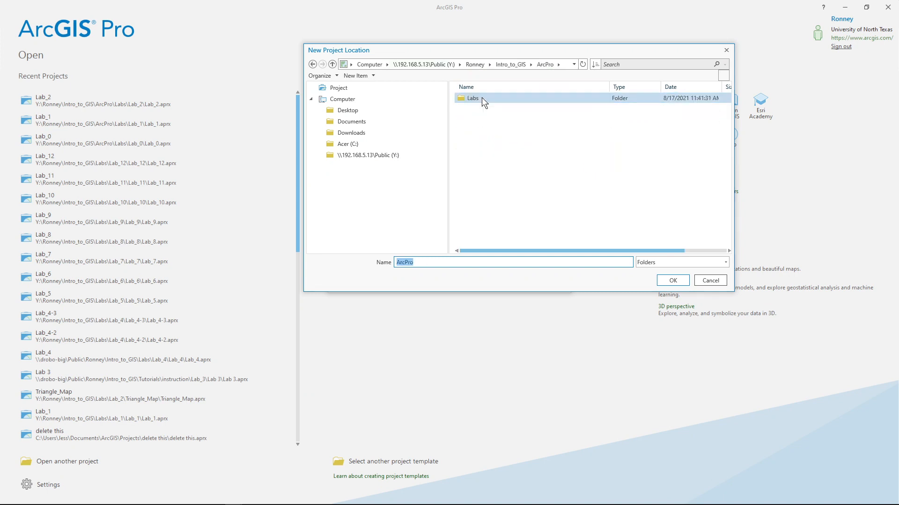
{"action": "left_click", "coordinate": [673, 280]}
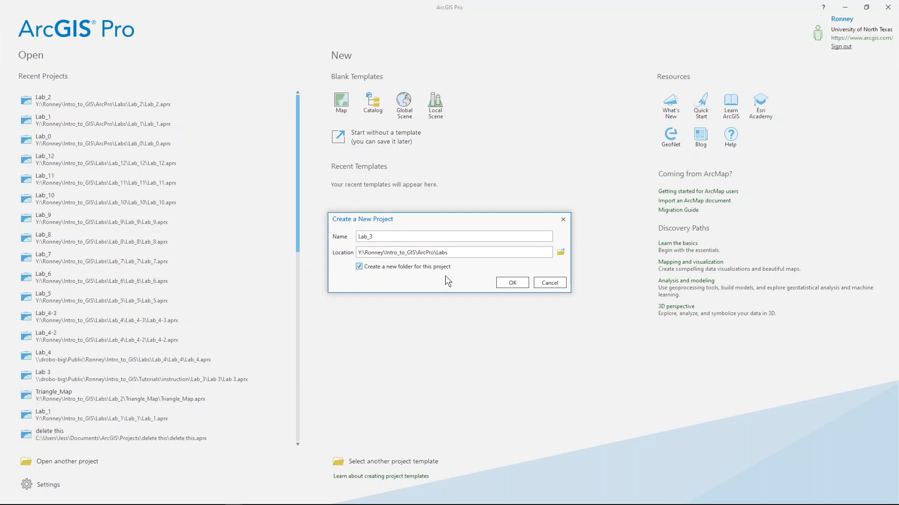
{"action": "left_click", "coordinate": [511, 282]}
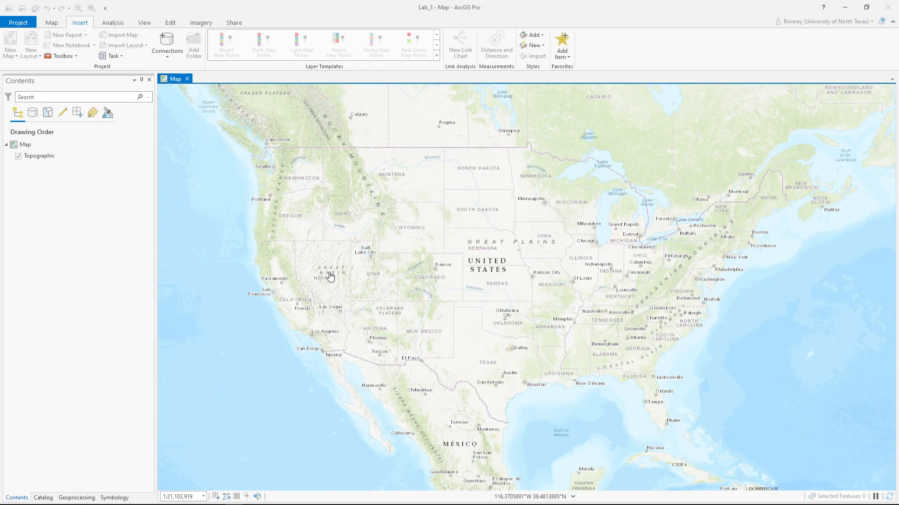
Turn off the Topographic basemap layer in the map
{"action": "left_click", "coordinate": [19, 156]}
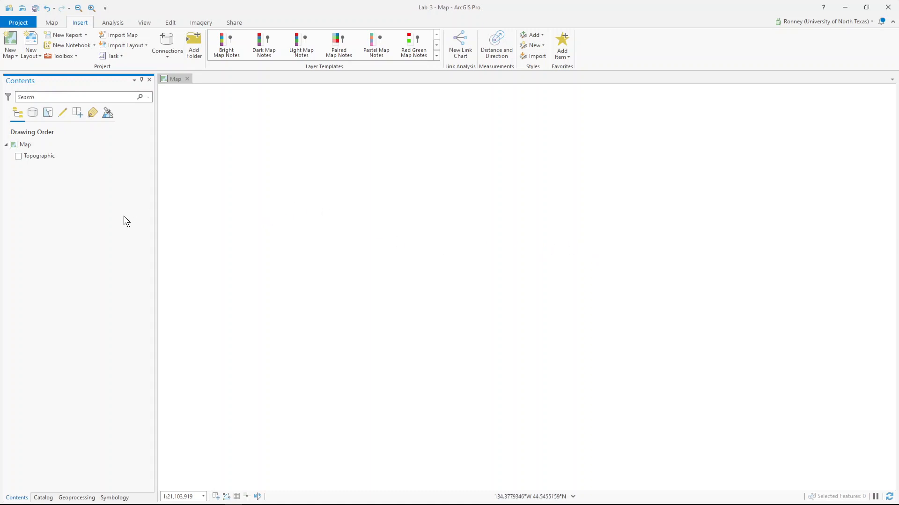
{"action": "left_click", "coordinate": [52, 499]}
{"action": "left_click", "coordinate": [17, 498]}
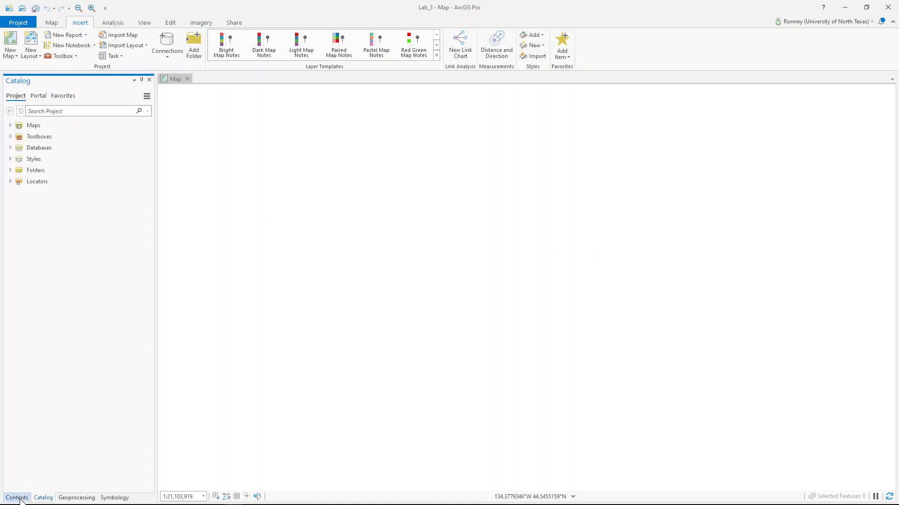
Start adding data to the map and browse to the Intro_to_GIS\Labs\Lab_3\data\Lab_MakeUNTMap-1 folder
{"action": "left_click", "coordinate": [55, 22]}
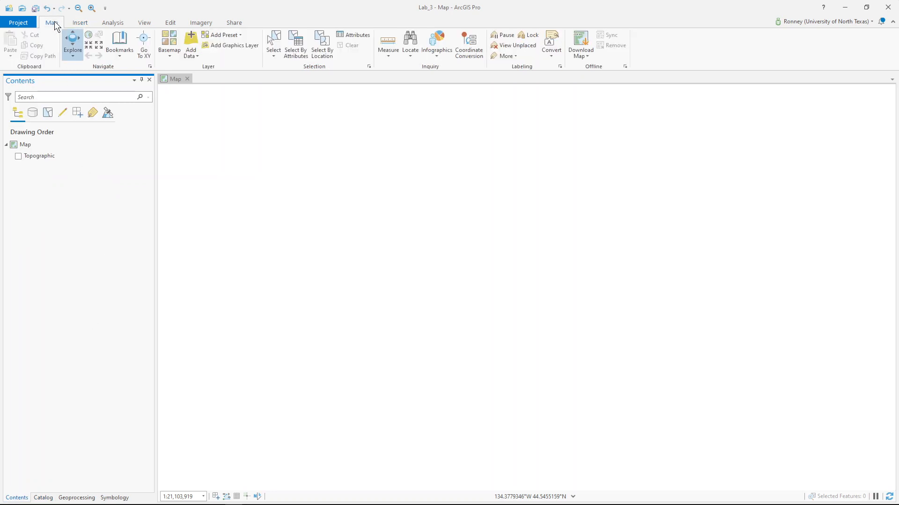
{"action": "left_click", "coordinate": [190, 42]}
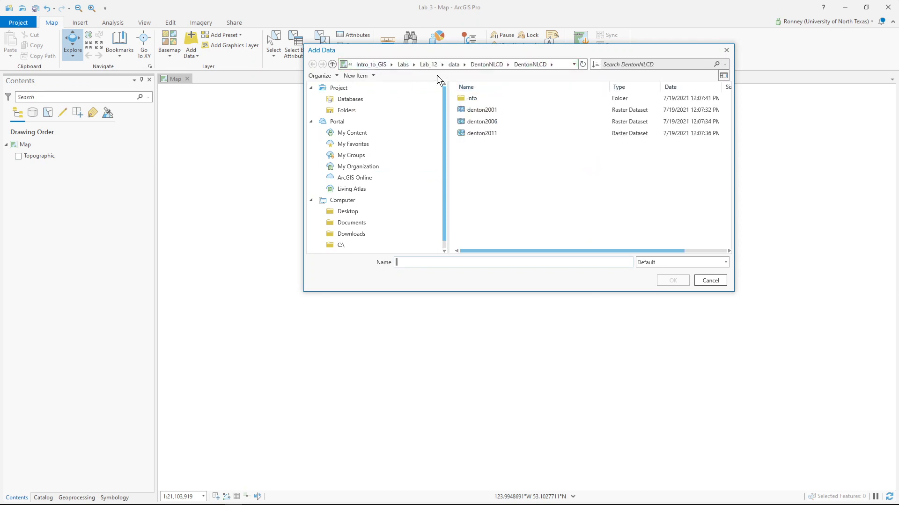
{"action": "left_click", "coordinate": [364, 62]}
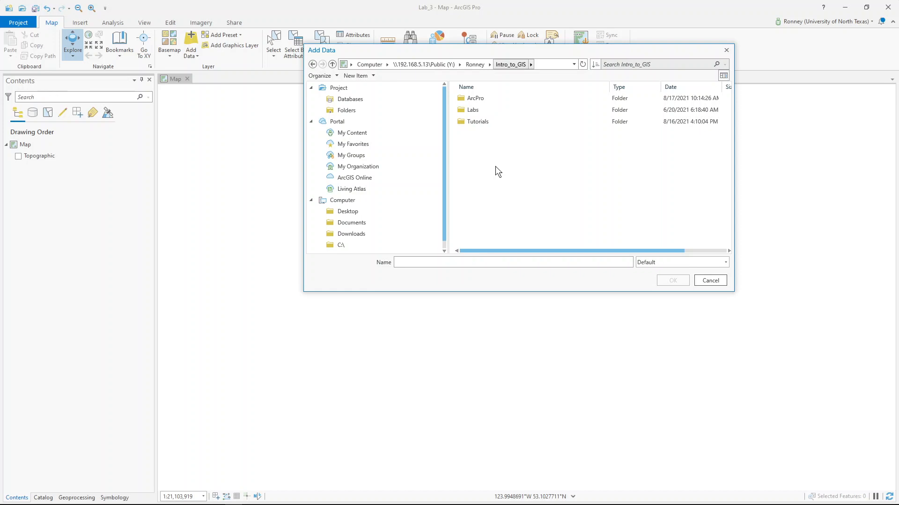
{"action": "left_click", "coordinate": [471, 114]}
{"action": "double_click", "coordinate": [471, 114]}
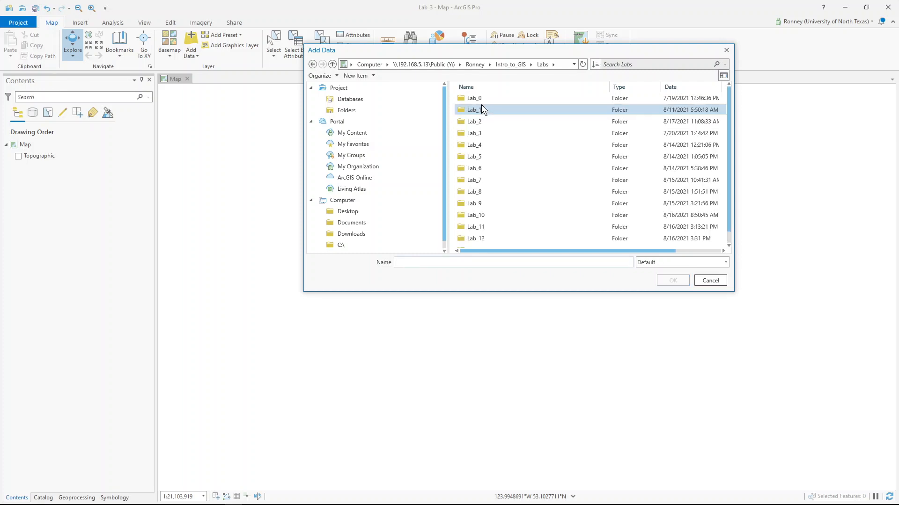
{"action": "double_click", "coordinate": [478, 133]}
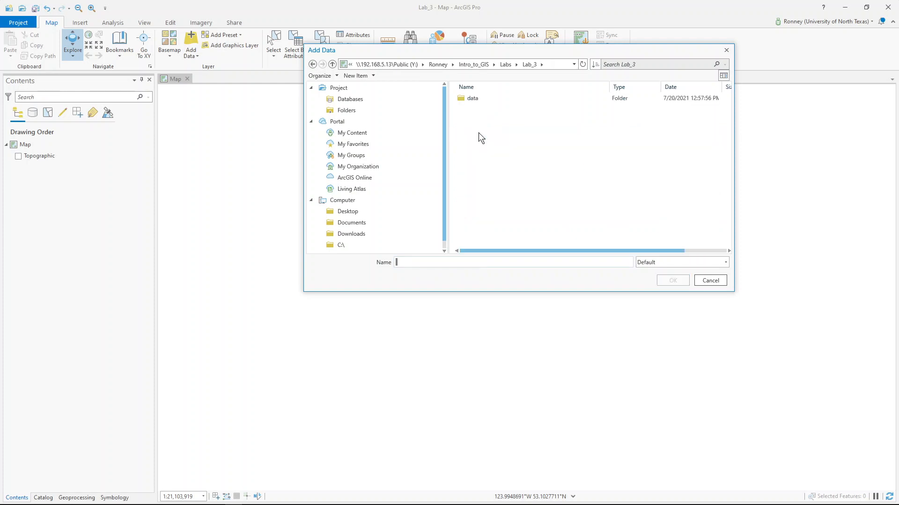
{"action": "double_click", "coordinate": [474, 100]}
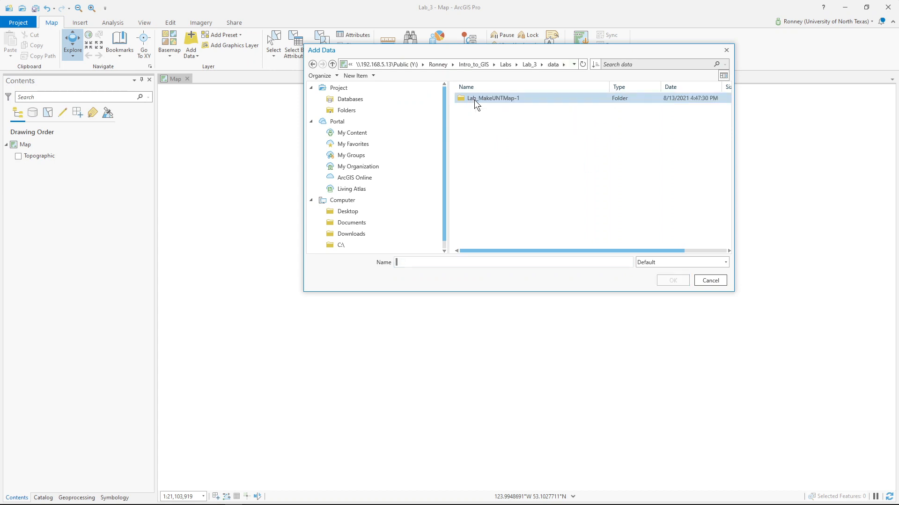
{"action": "double_click", "coordinate": [487, 98]}
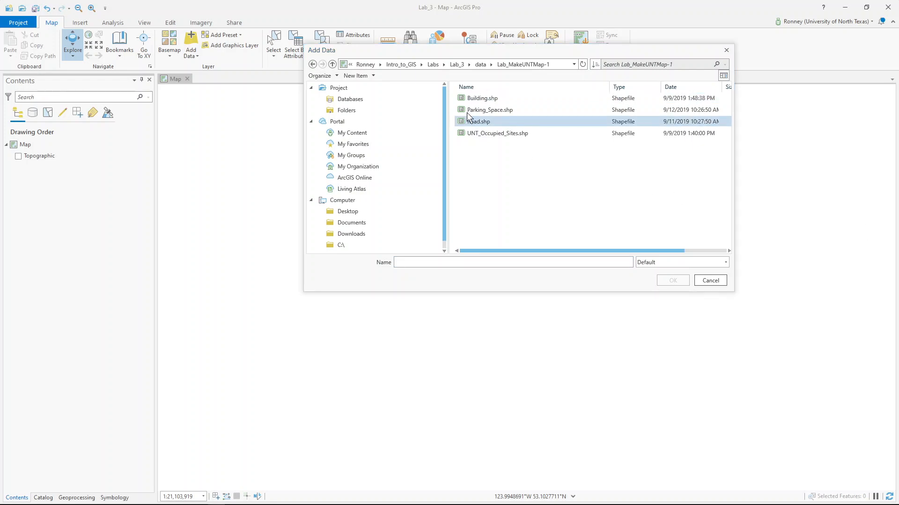
Add the Building, Parking_Space, Road and UNT_Occupied_Sites shapefiles to the map together
{"action": "left_click", "coordinate": [487, 99]}
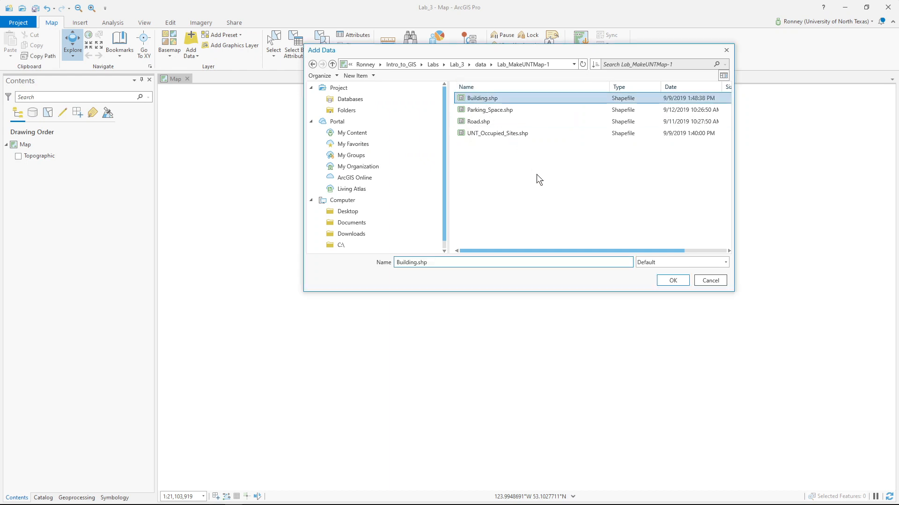
{"action": "left_click", "coordinate": [491, 133], "text": "shift"}
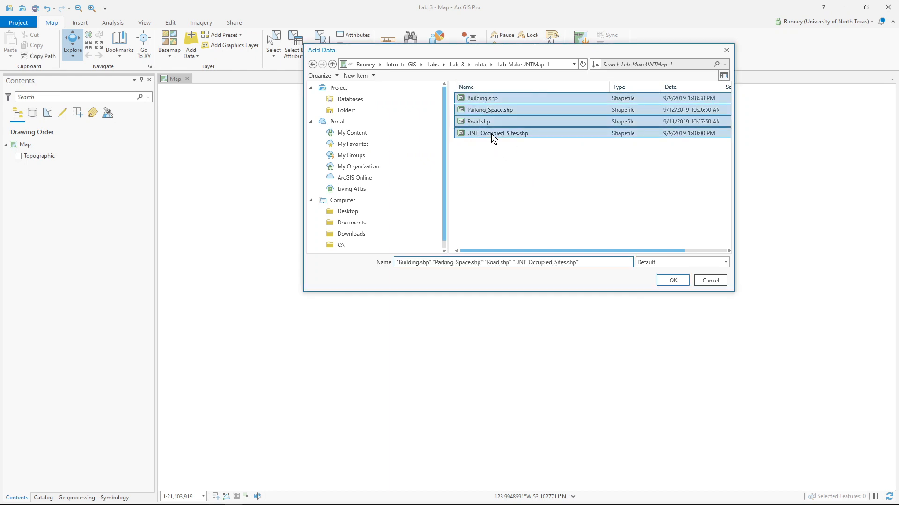
{"action": "left_click", "coordinate": [499, 173]}
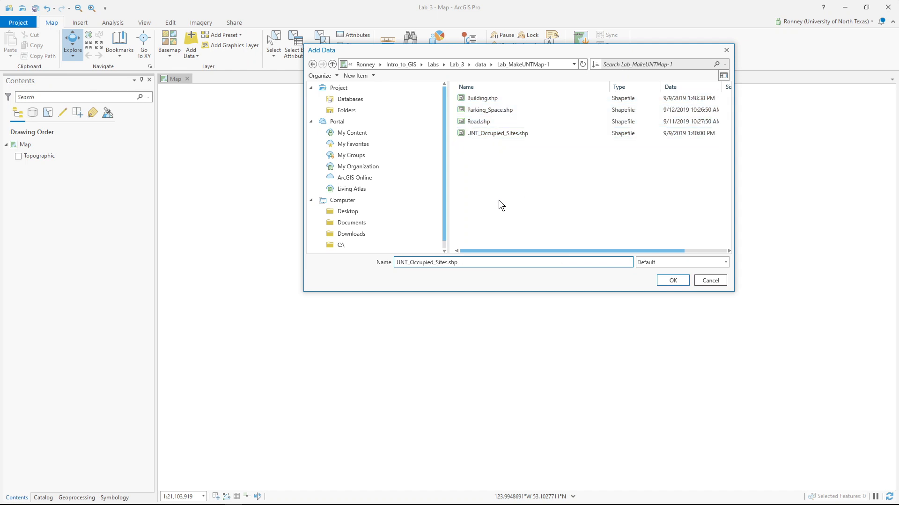
{"action": "left_click", "coordinate": [523, 98]}
{"action": "left_click", "coordinate": [518, 134], "text": "shift"}
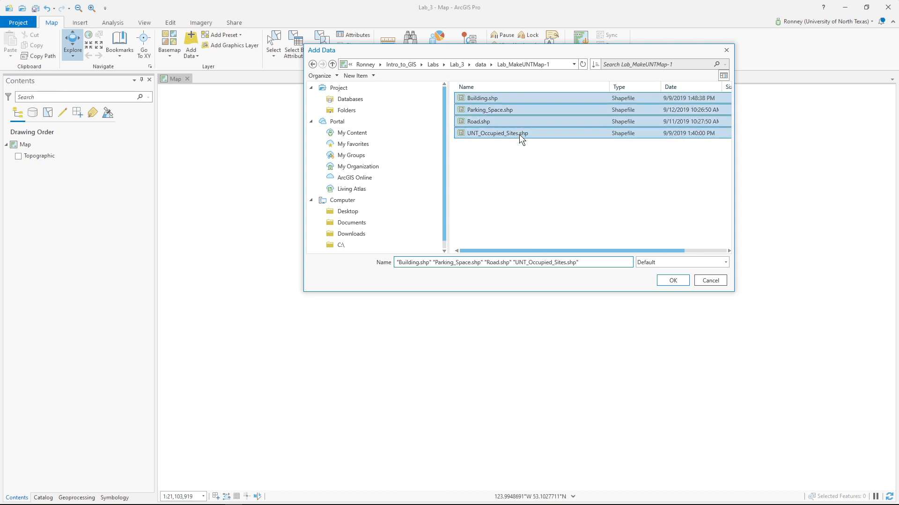
{"action": "left_click", "coordinate": [672, 281]}
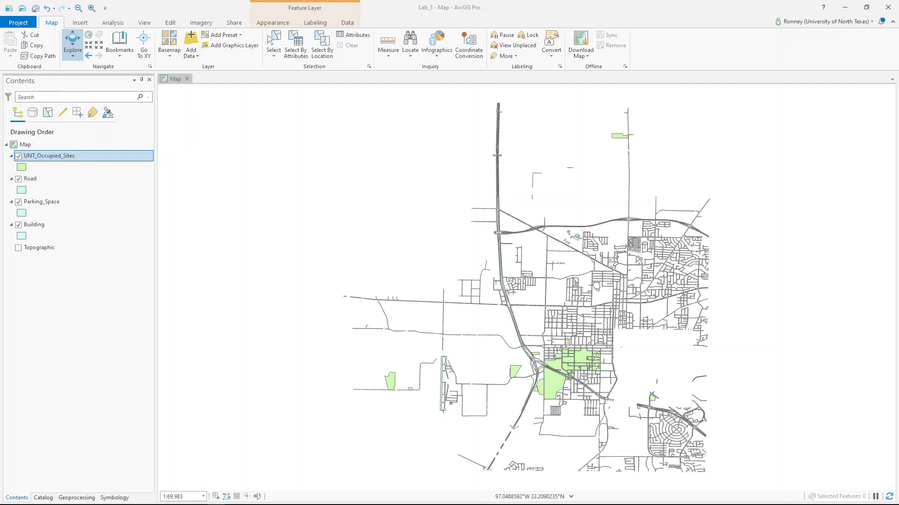
Add a project folder connection to the Lab_3 folder in Intro_to_GIS\Labs on the Y: drive
{"action": "left_click", "coordinate": [47, 498]}
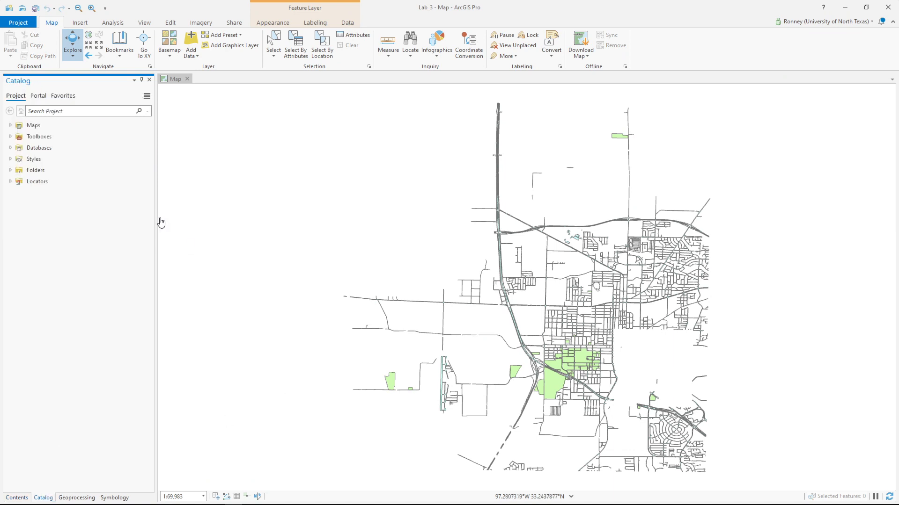
{"action": "left_click", "coordinate": [11, 170]}
{"action": "right_click", "coordinate": [34, 175]}
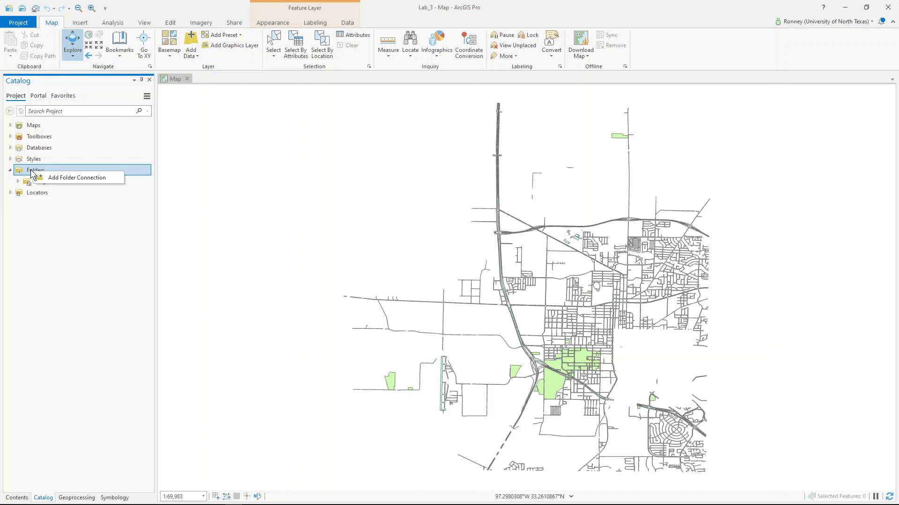
{"action": "left_click", "coordinate": [71, 178]}
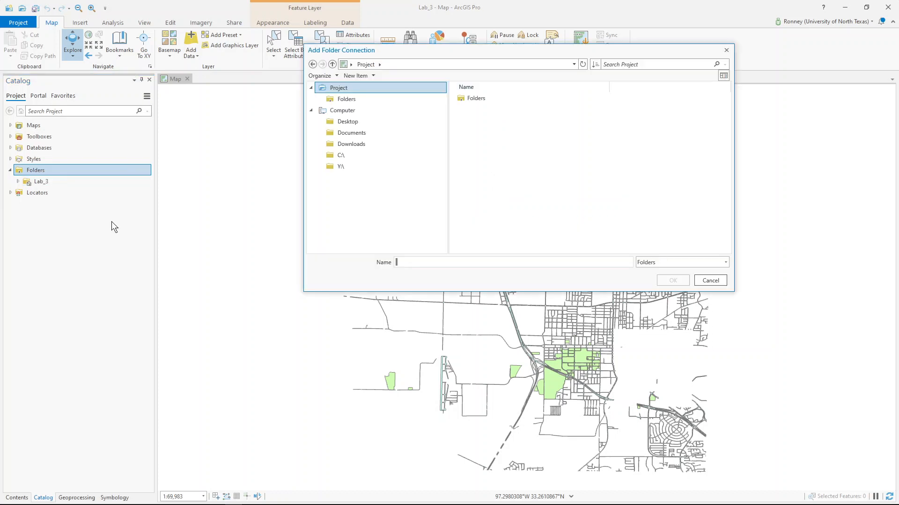
{"action": "left_click", "coordinate": [351, 167]}
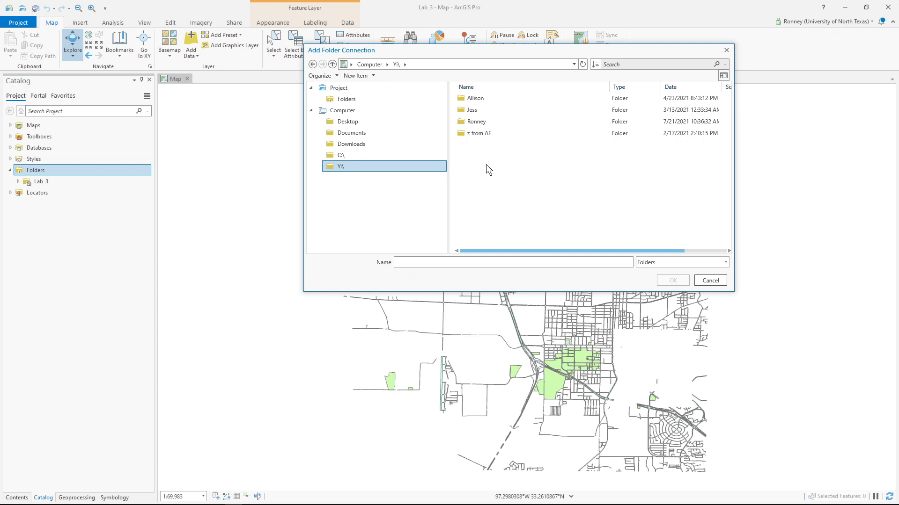
{"action": "double_click", "coordinate": [487, 121]}
{"action": "double_click", "coordinate": [493, 132]}
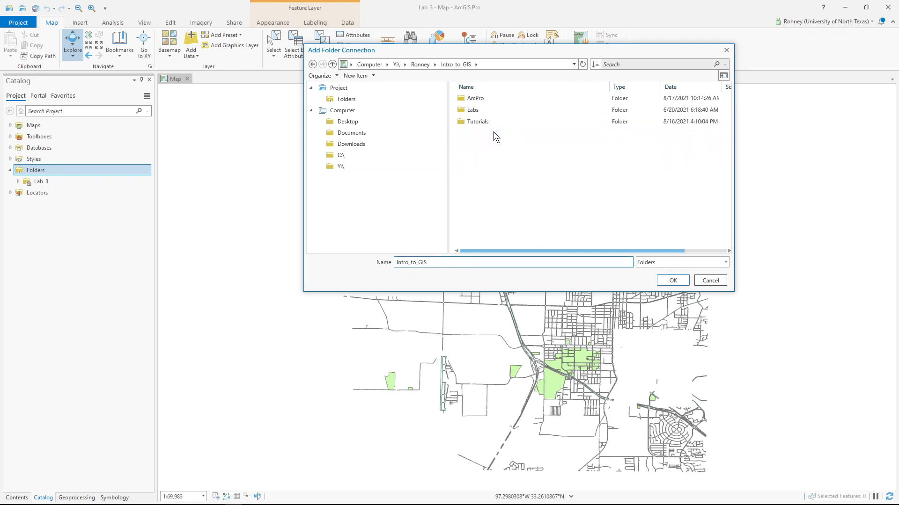
{"action": "double_click", "coordinate": [479, 109]}
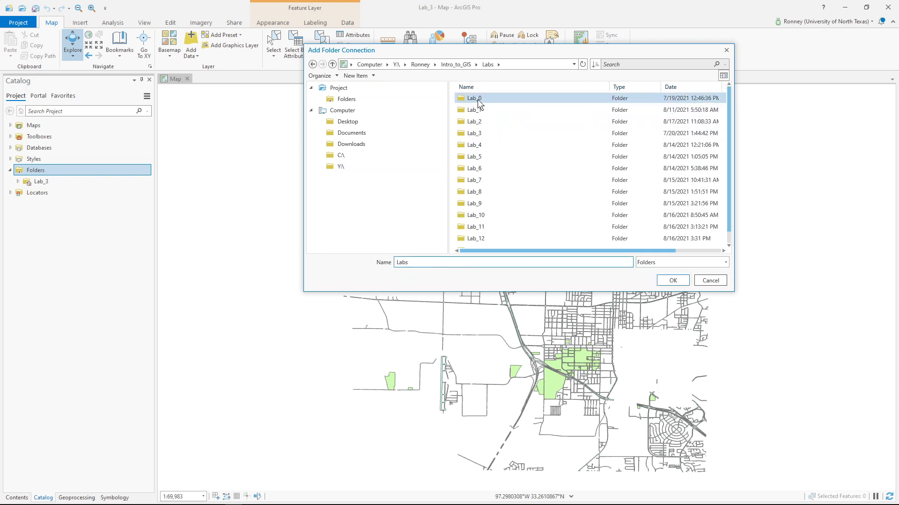
{"action": "left_click", "coordinate": [482, 132]}
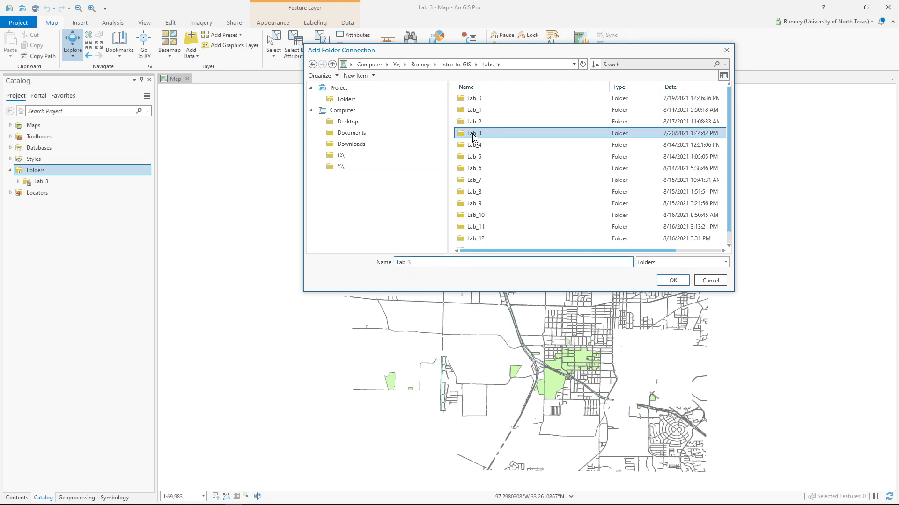
{"action": "left_click", "coordinate": [669, 281]}
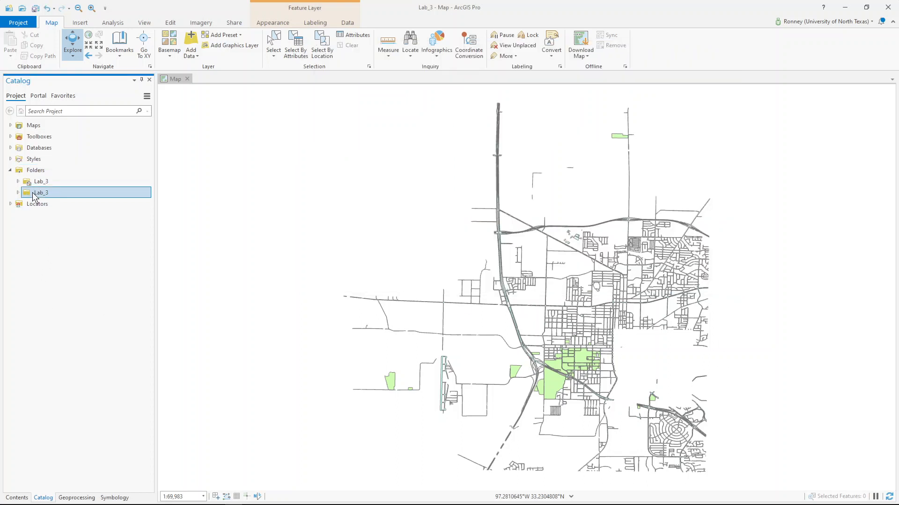
Expand the newly connected Lab_3 folder down to Lab_MakeUNTMap-1, select its four shapefiles, and return to the map's layer list
{"action": "left_click", "coordinate": [18, 193]}
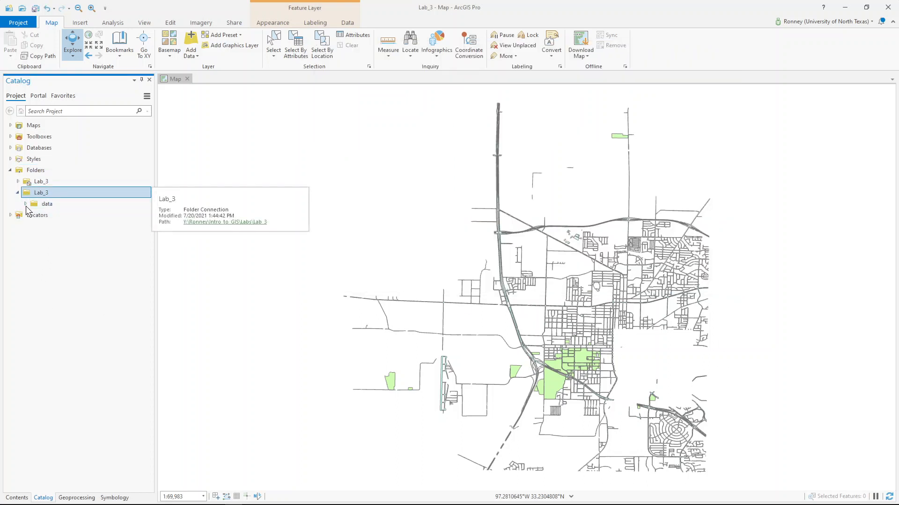
{"action": "left_click", "coordinate": [26, 204]}
{"action": "left_click", "coordinate": [33, 215]}
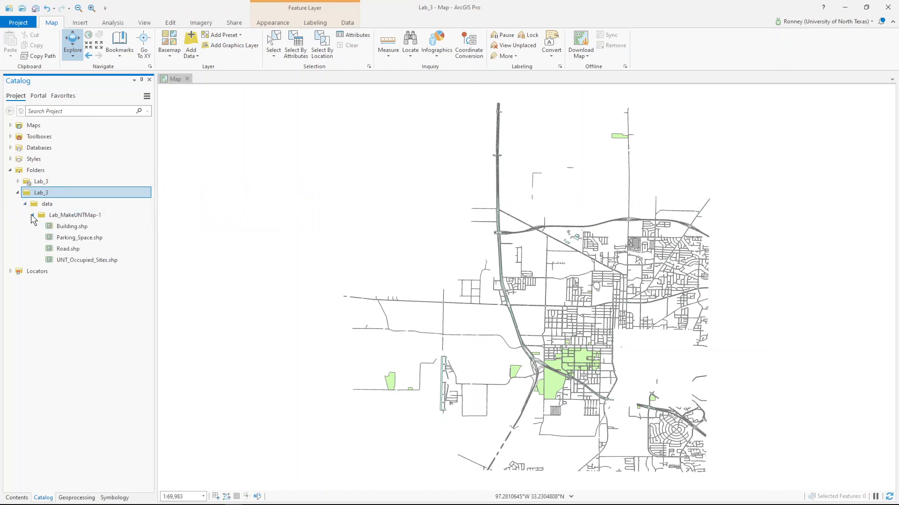
{"action": "left_click", "coordinate": [75, 227]}
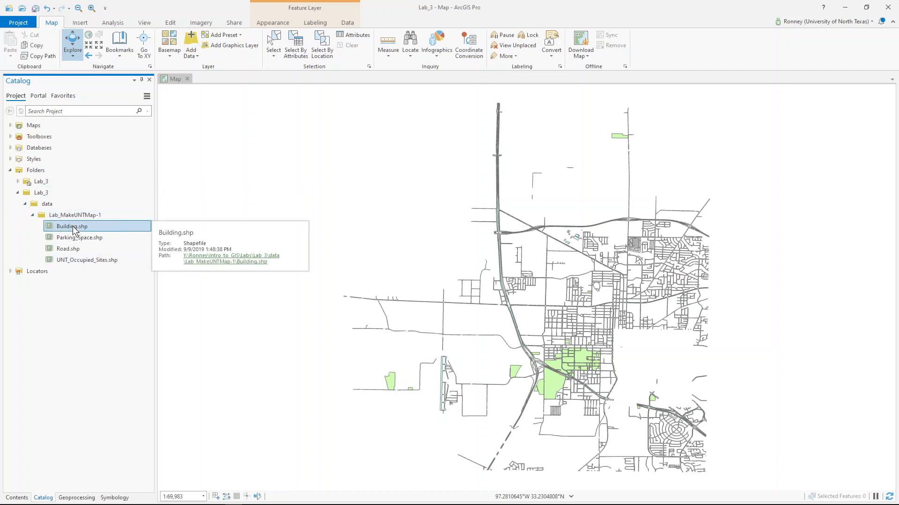
{"action": "left_click", "coordinate": [74, 261], "text": "shift"}
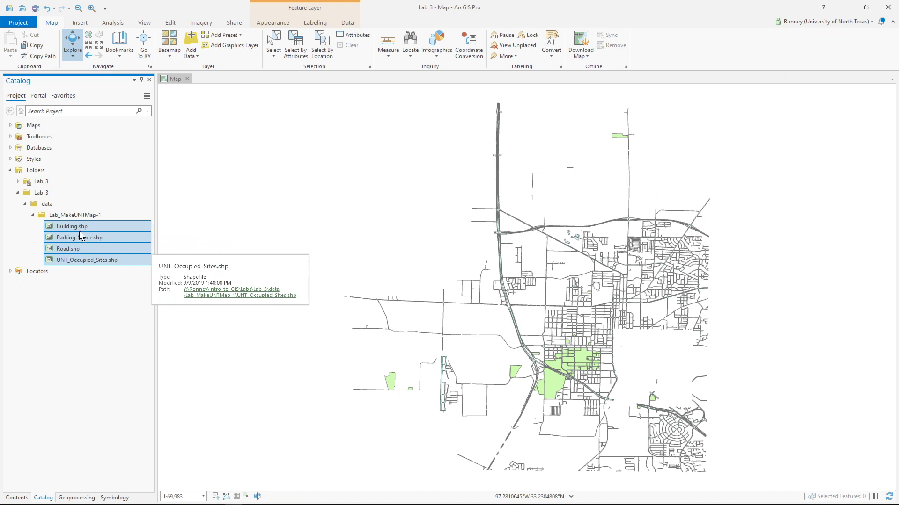
{"action": "left_click_drag", "start_coordinate": [80, 231], "coordinate": [110, 227]}
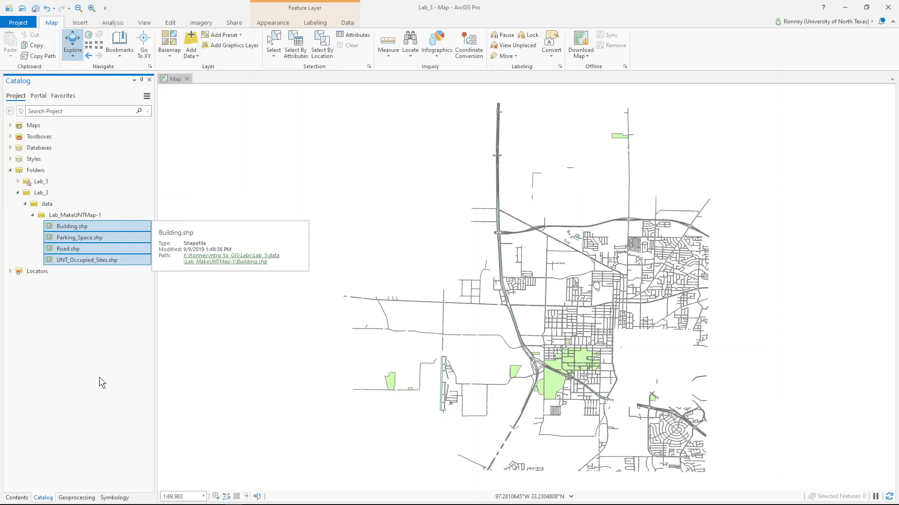
{"action": "left_click", "coordinate": [15, 497]}
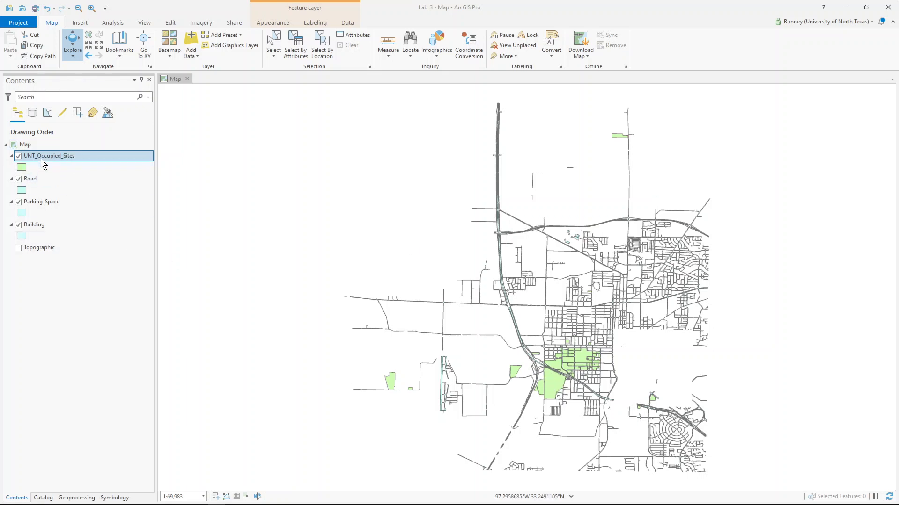
Move the UNT_Occupied_Sites layer beneath the Building layer in the map's drawing order
{"action": "left_click_drag", "start_coordinate": [44, 155], "coordinate": [52, 248]}
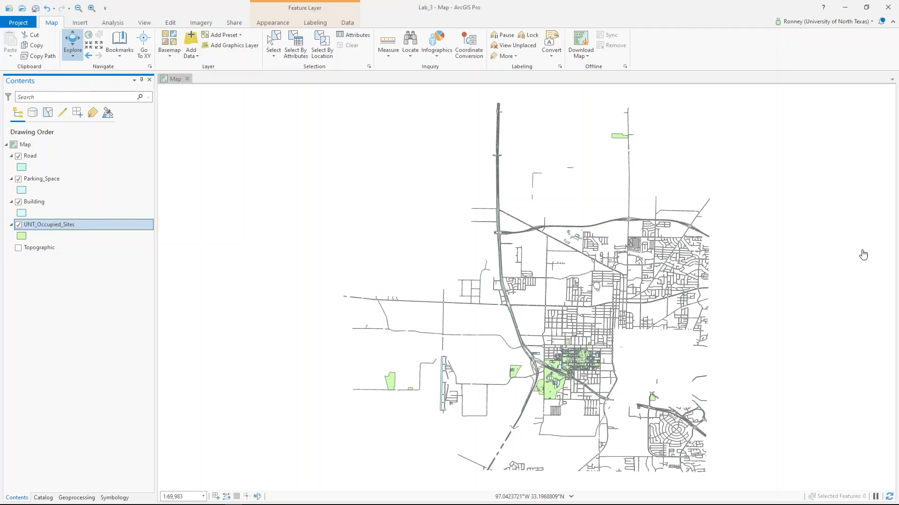
{"action": "left_click_drag", "start_coordinate": [55, 201], "coordinate": [62, 156]}
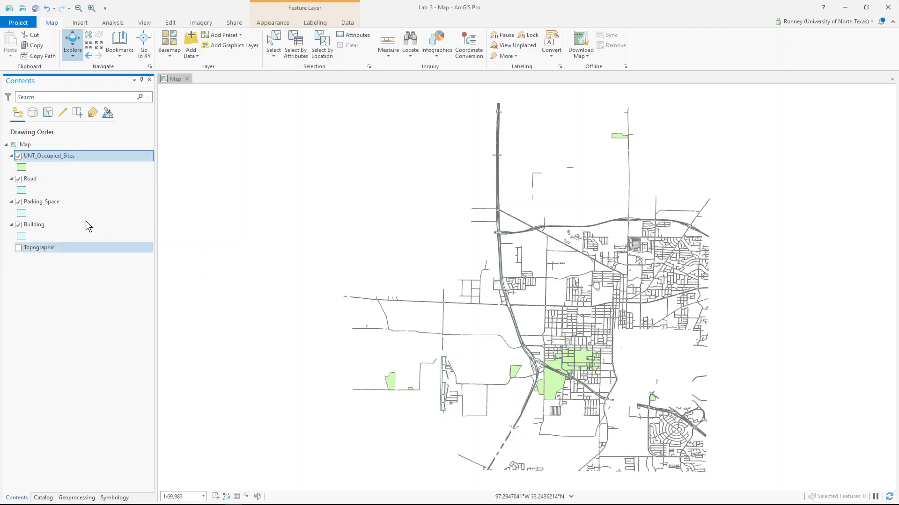
{"action": "left_click_drag", "start_coordinate": [71, 157], "coordinate": [72, 246]}
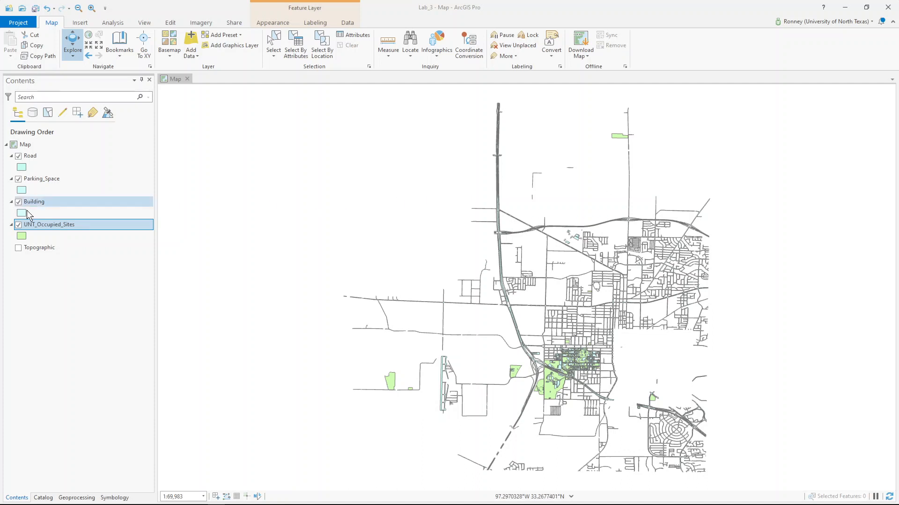
Apply a brown fill color to the UNT_Occupied_Sites polygon symbol and return to the layer list
{"action": "left_click", "coordinate": [24, 235]}
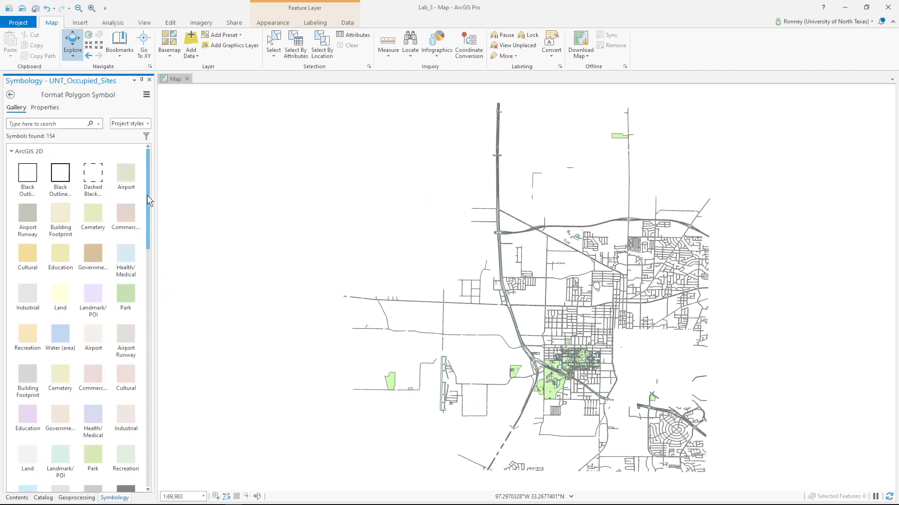
{"action": "left_click", "coordinate": [42, 107]}
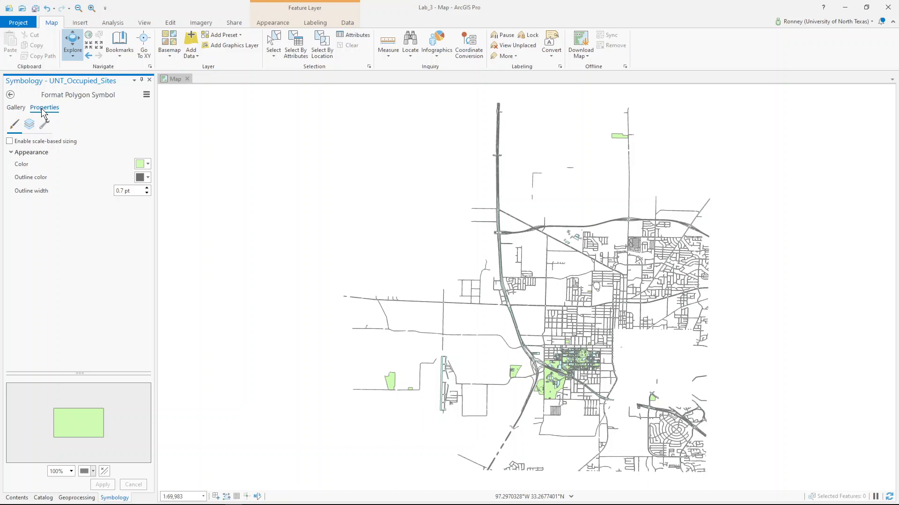
{"action": "left_click", "coordinate": [141, 165]}
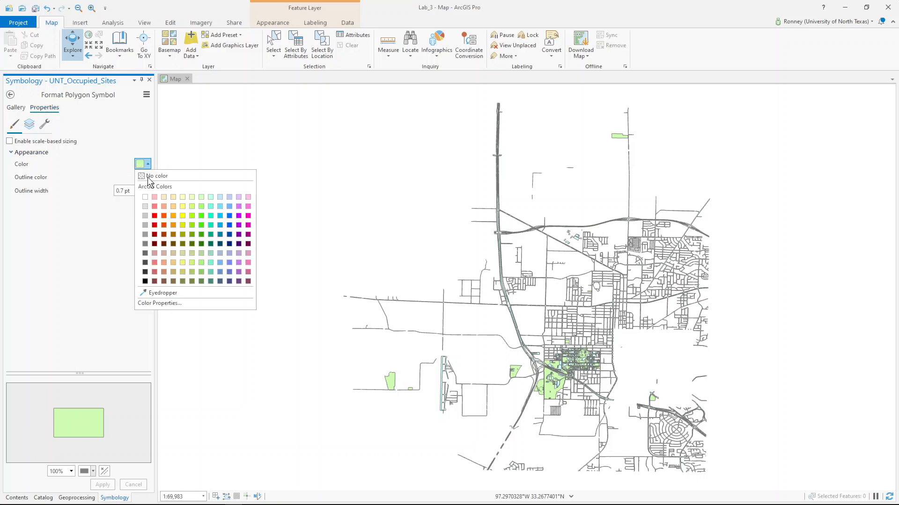
{"action": "left_click", "coordinate": [173, 282]}
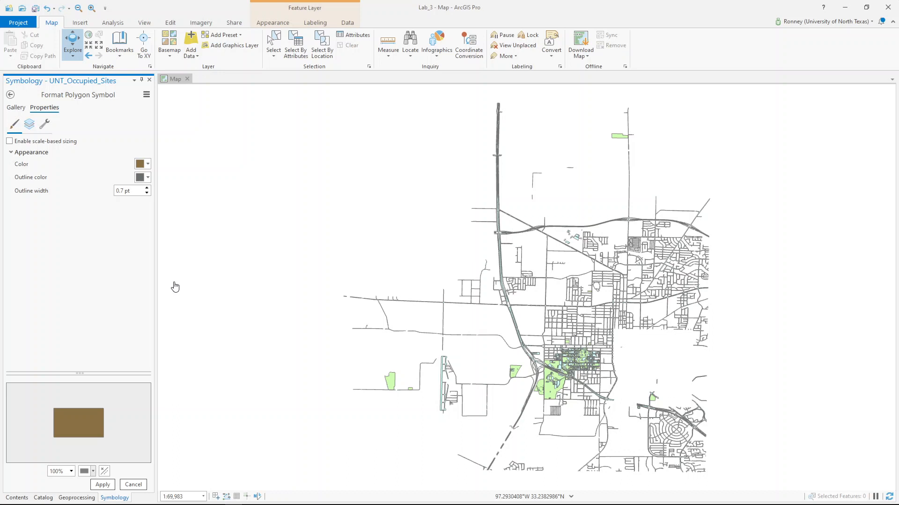
{"action": "left_click", "coordinate": [107, 487]}
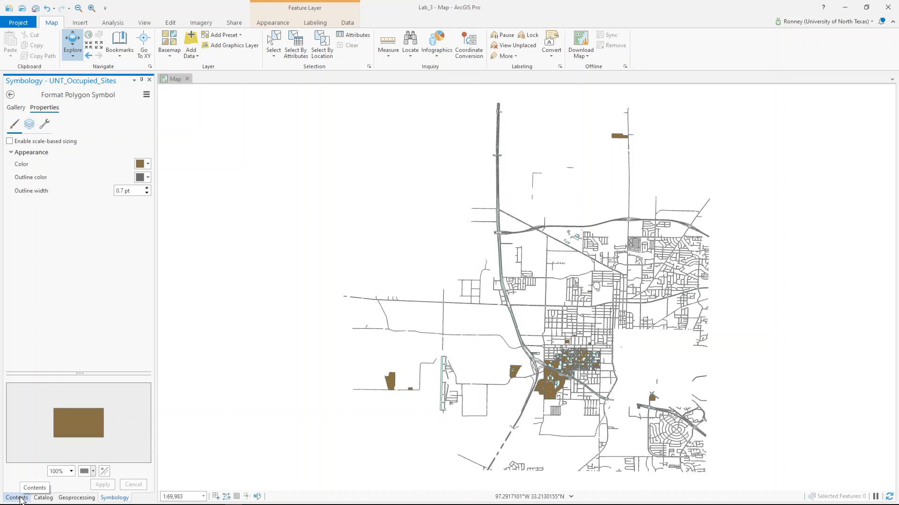
{"action": "left_click", "coordinate": [17, 497]}
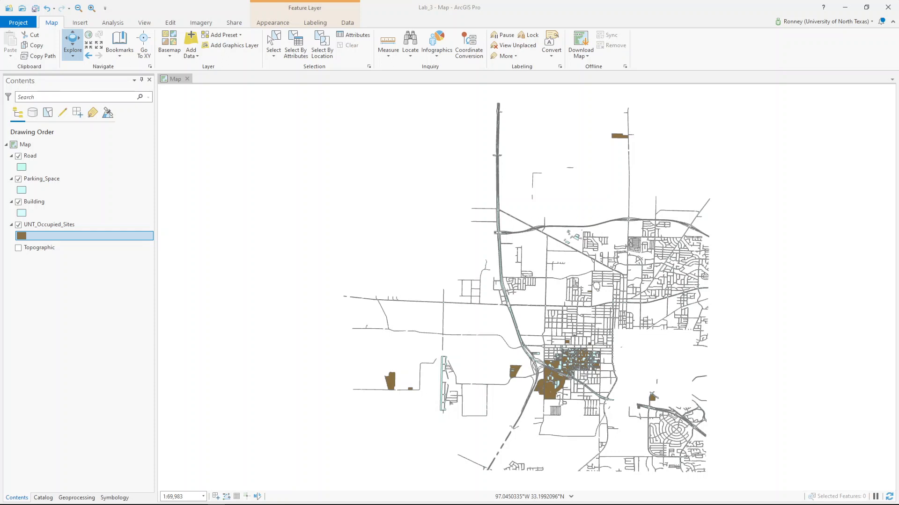
Zoom the map in on the UNT campus sites and dismiss the road feature pop-up
{"action": "left_click", "coordinate": [582, 384]}
{"action": "scroll", "coordinate": [582, 383], "scroll_direction": "up", "scroll_amount": 1}
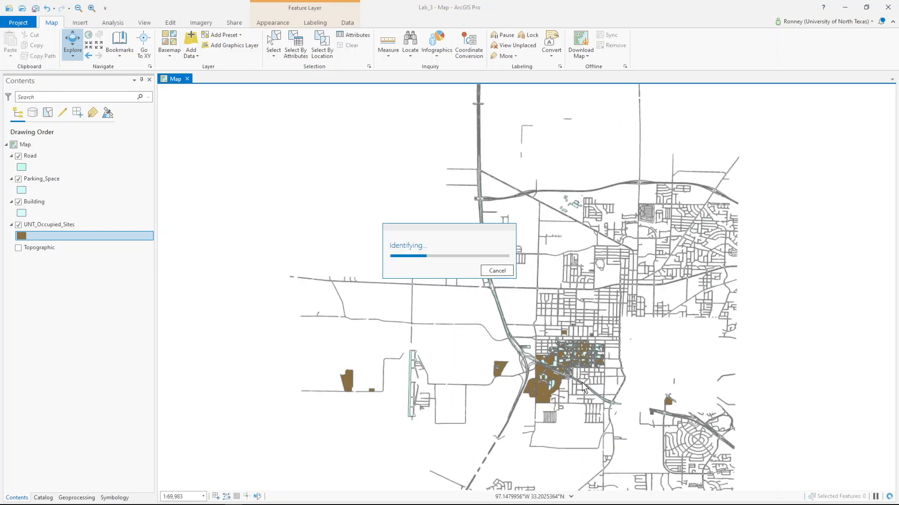
{"action": "left_click", "coordinate": [498, 272]}
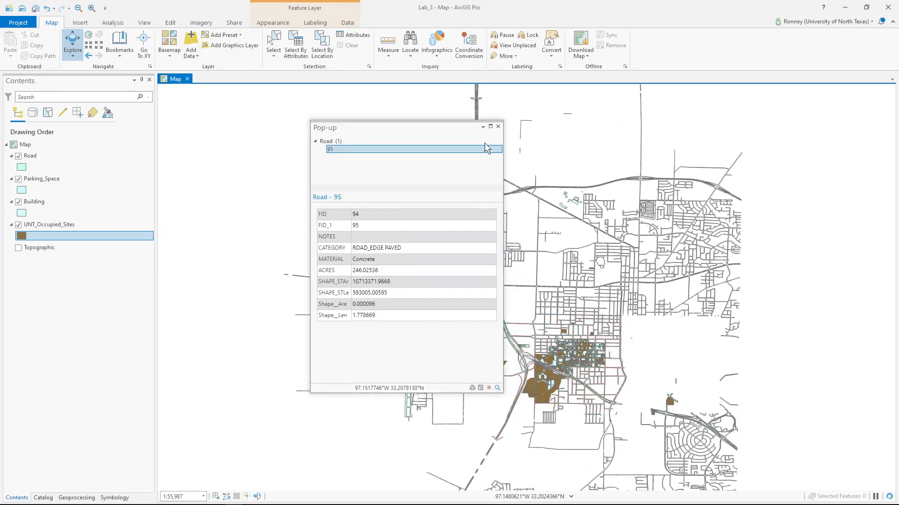
{"action": "left_click", "coordinate": [498, 127]}
{"action": "scroll", "coordinate": [582, 382], "scroll_direction": "up", "scroll_amount": 6}
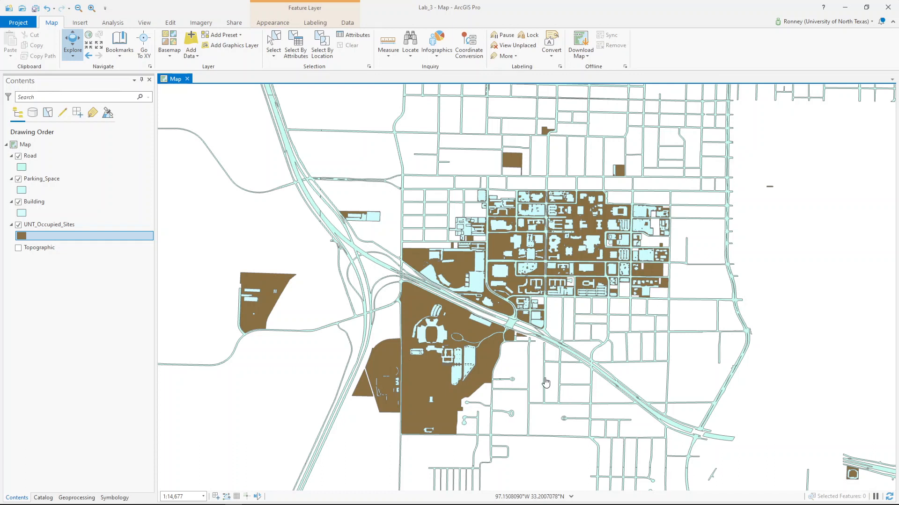
Apply a light gray fill color to the Road polygon symbol and return to the layer list
{"action": "left_click", "coordinate": [21, 167]}
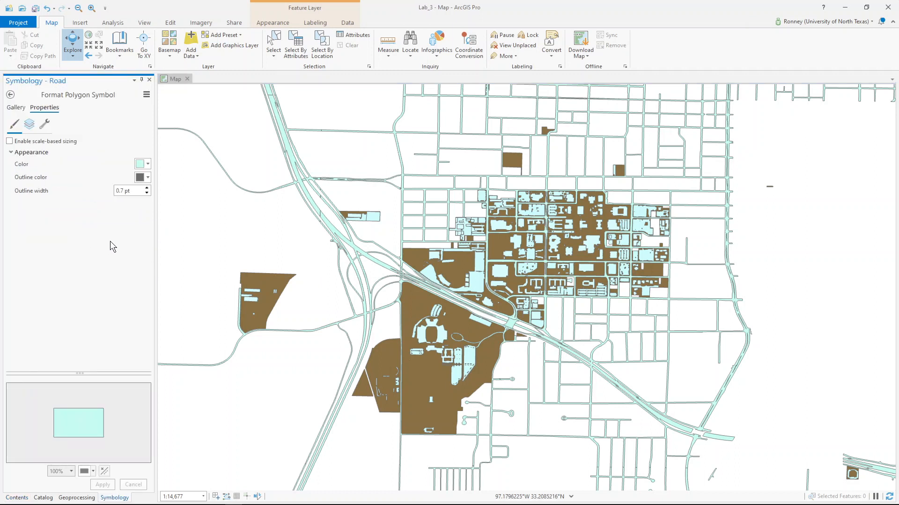
{"action": "left_click", "coordinate": [145, 164]}
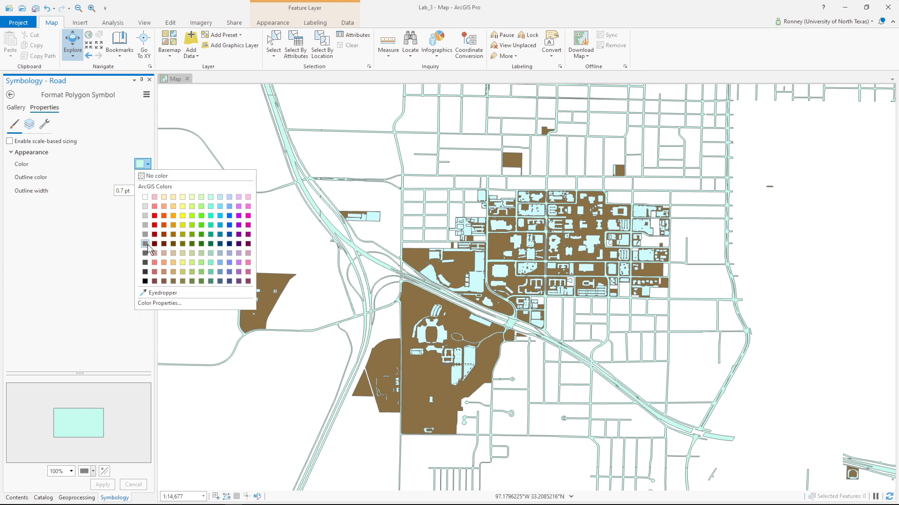
{"action": "left_click", "coordinate": [146, 244]}
{"action": "left_click", "coordinate": [140, 164]}
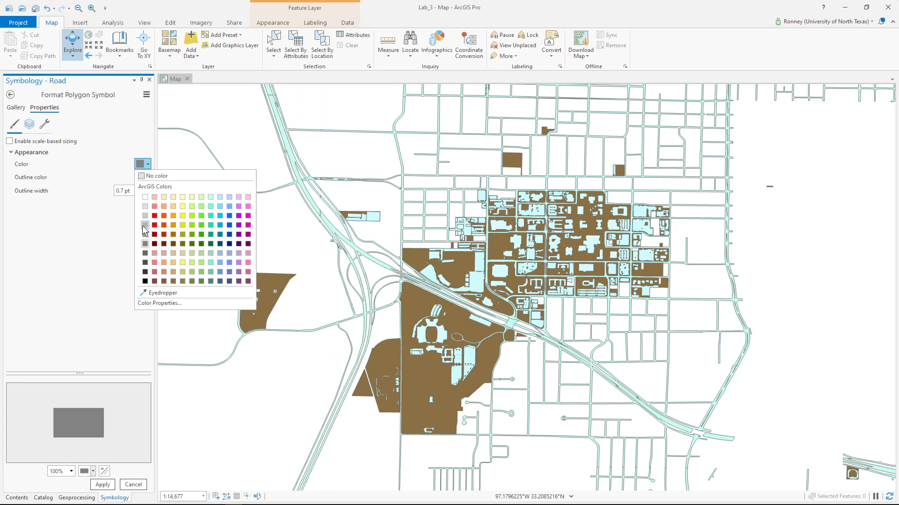
{"action": "left_click", "coordinate": [145, 224]}
{"action": "left_click", "coordinate": [142, 167]}
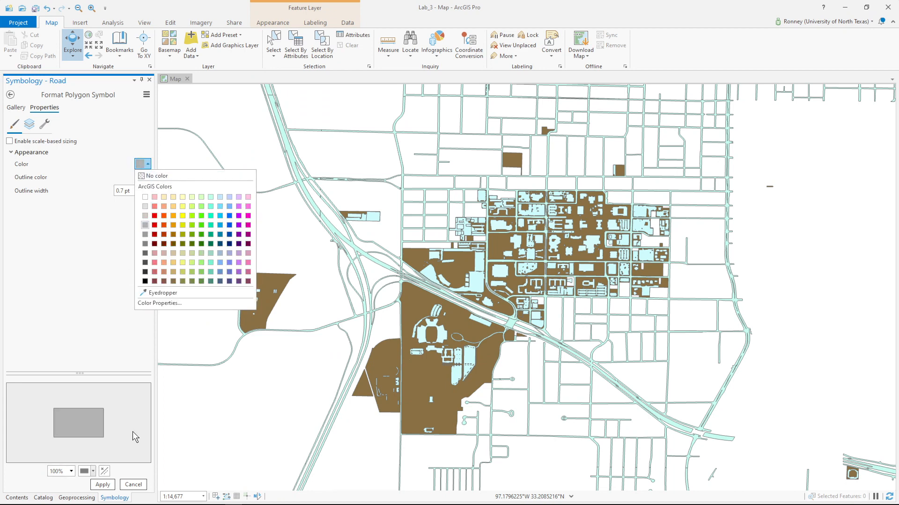
{"action": "left_click", "coordinate": [103, 484]}
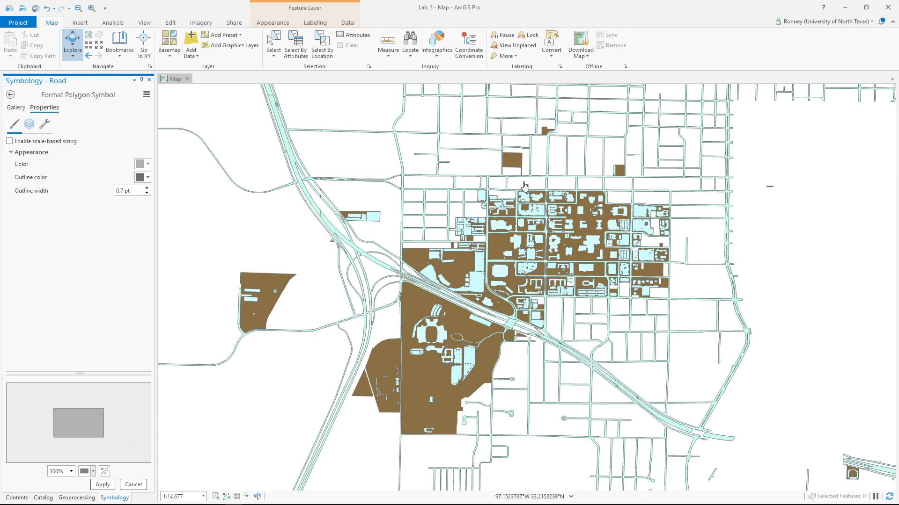
{"action": "mouse_move", "coordinate": [100, 503]}
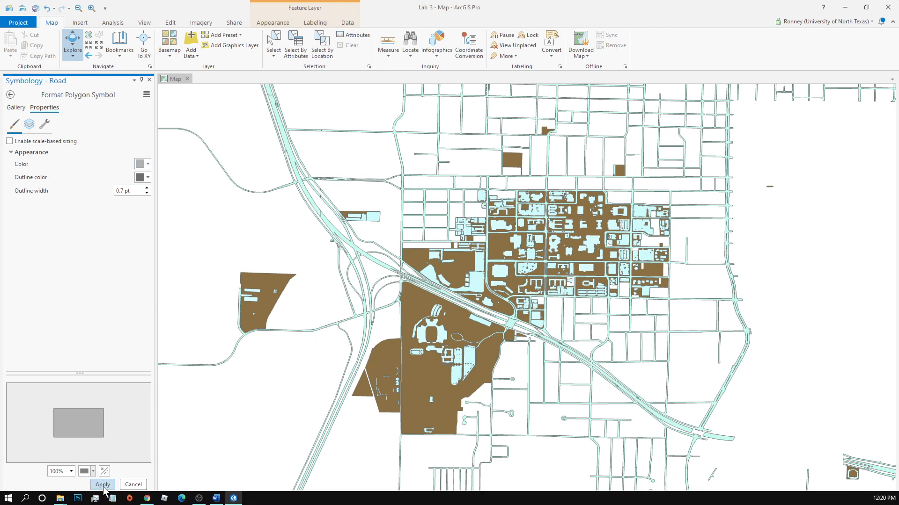
{"action": "left_click", "coordinate": [103, 484]}
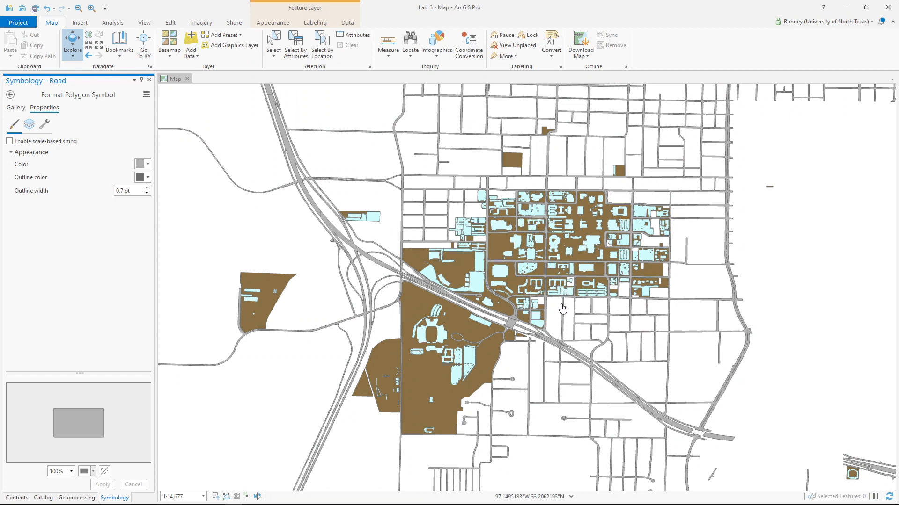
{"action": "mouse_move", "coordinate": [15, 502]}
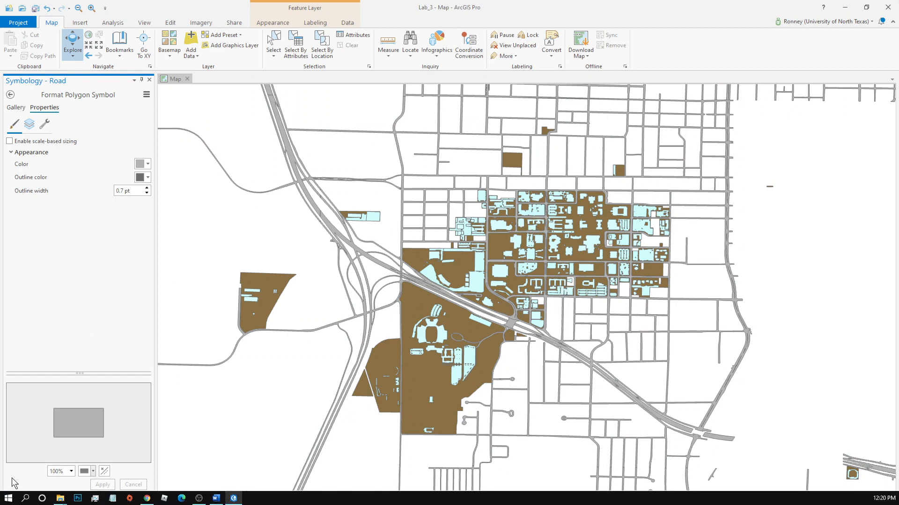
{"action": "left_click", "coordinate": [17, 498]}
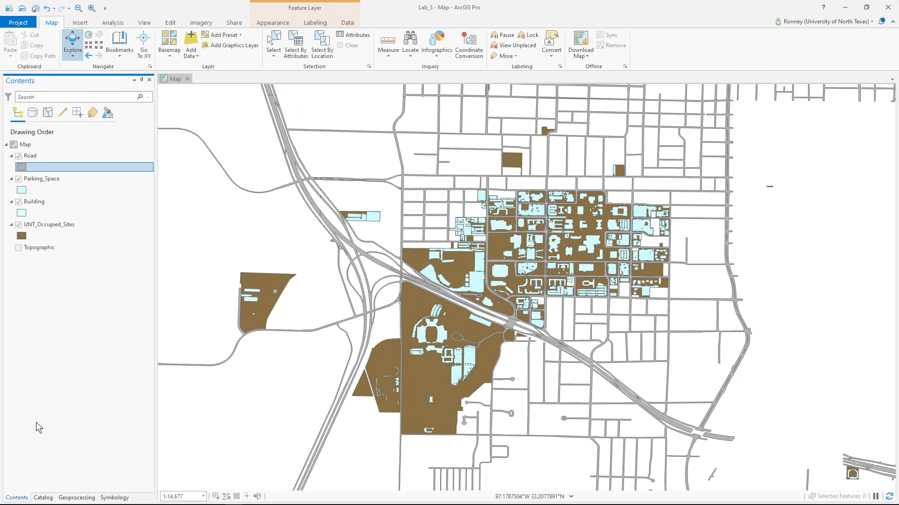
Apply a green fill color to the Building polygon symbol and return to the layer list
{"action": "left_click", "coordinate": [22, 213]}
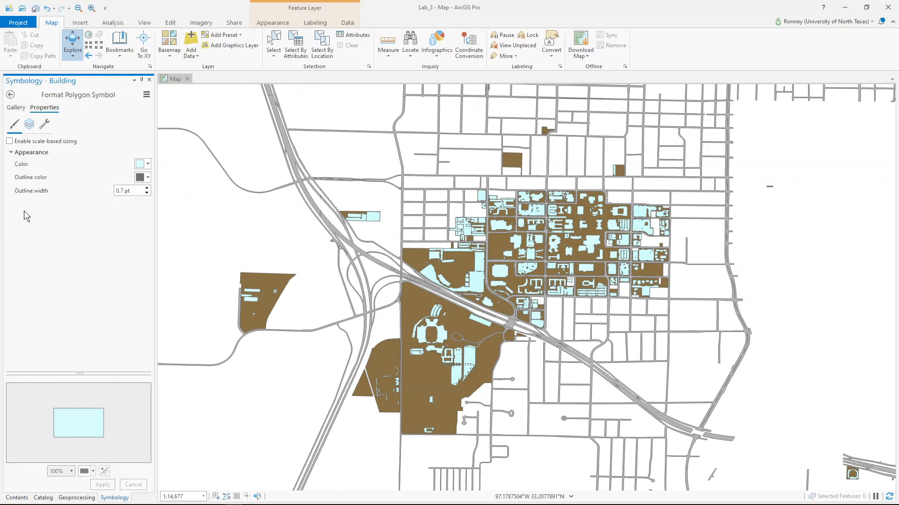
{"action": "left_click", "coordinate": [142, 165]}
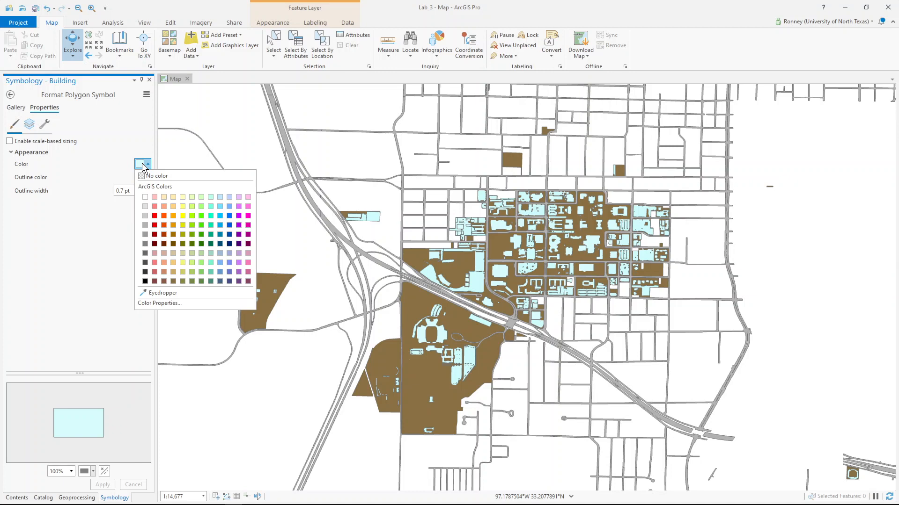
{"action": "left_click", "coordinate": [203, 233]}
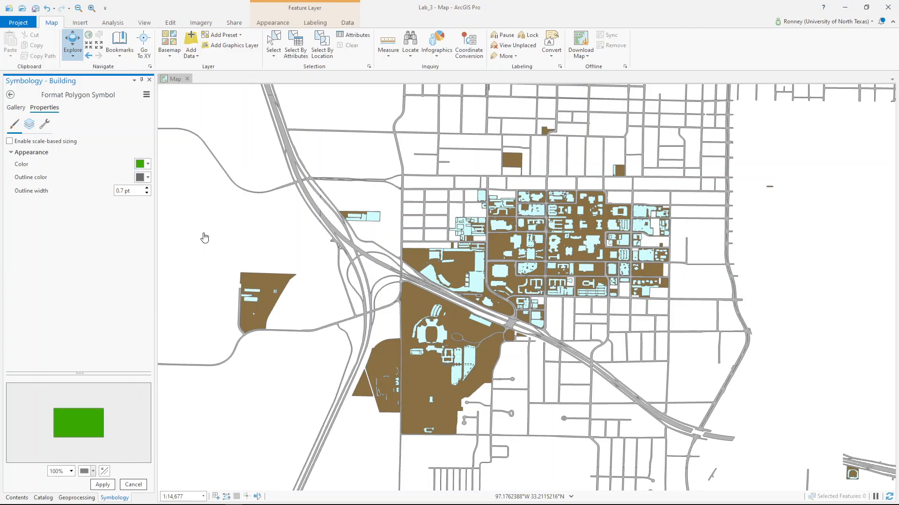
{"action": "left_click", "coordinate": [102, 485]}
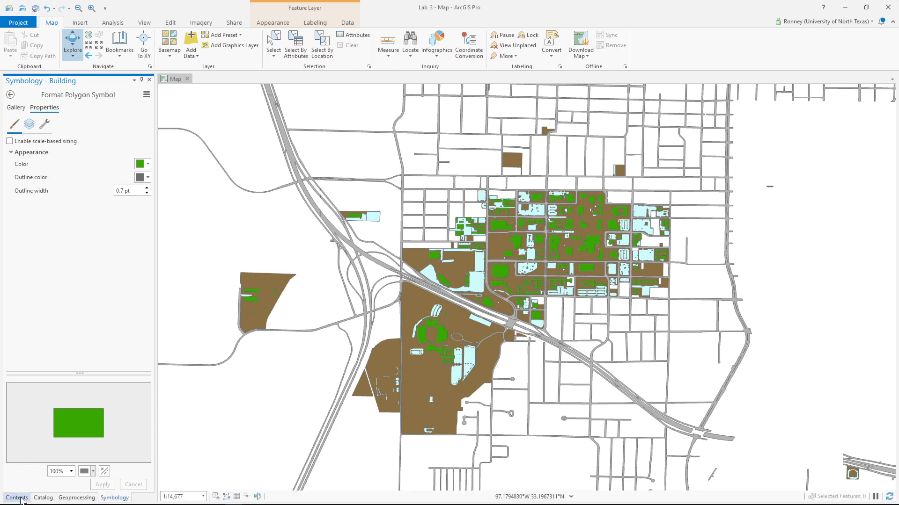
{"action": "left_click", "coordinate": [17, 498]}
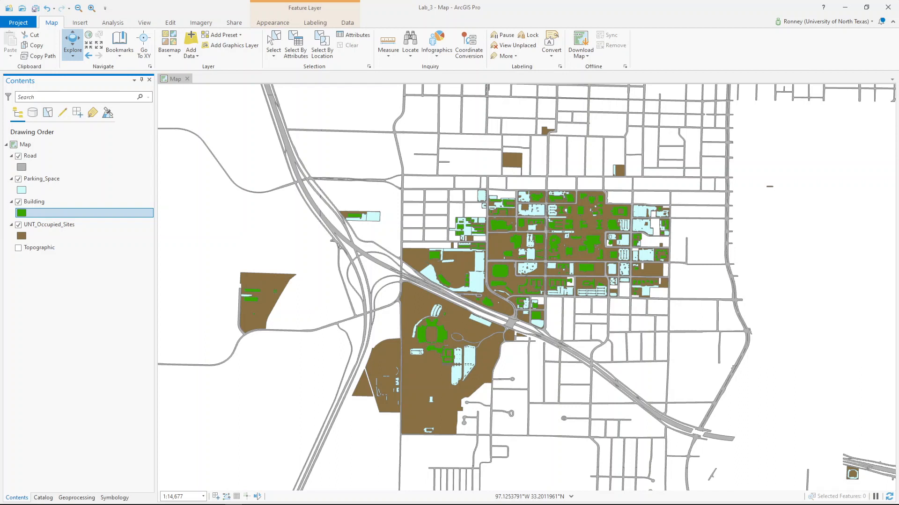
Open the Parking_Space attribute table, look over the TYPE values of the first records, and enlarge the table
{"action": "right_click", "coordinate": [65, 179]}
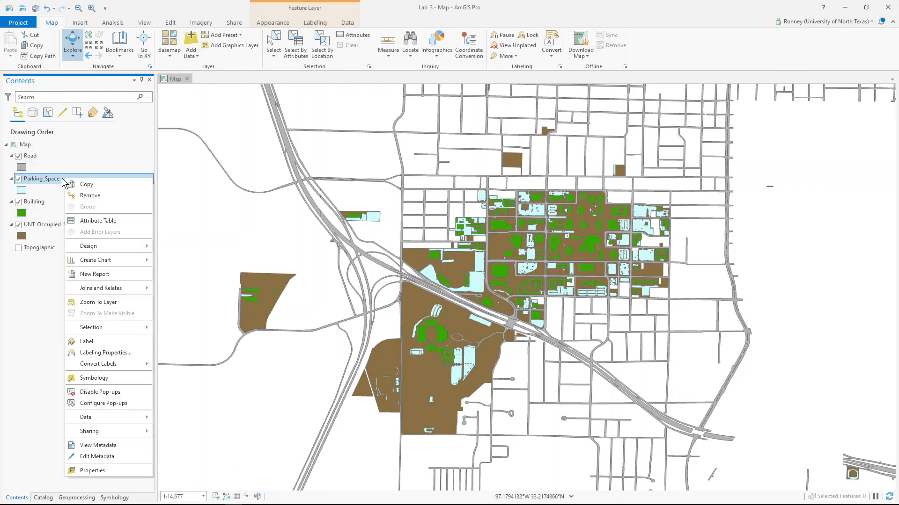
{"action": "left_click", "coordinate": [99, 221]}
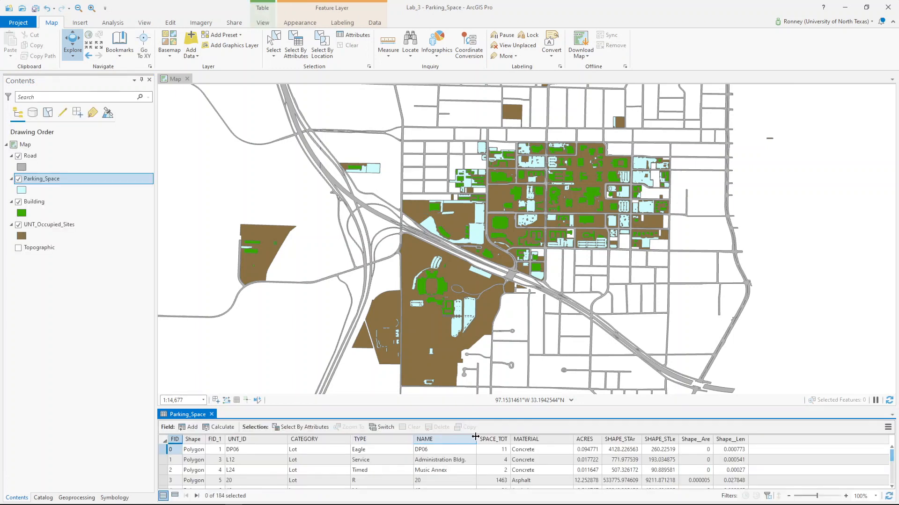
{"action": "left_click", "coordinate": [372, 451]}
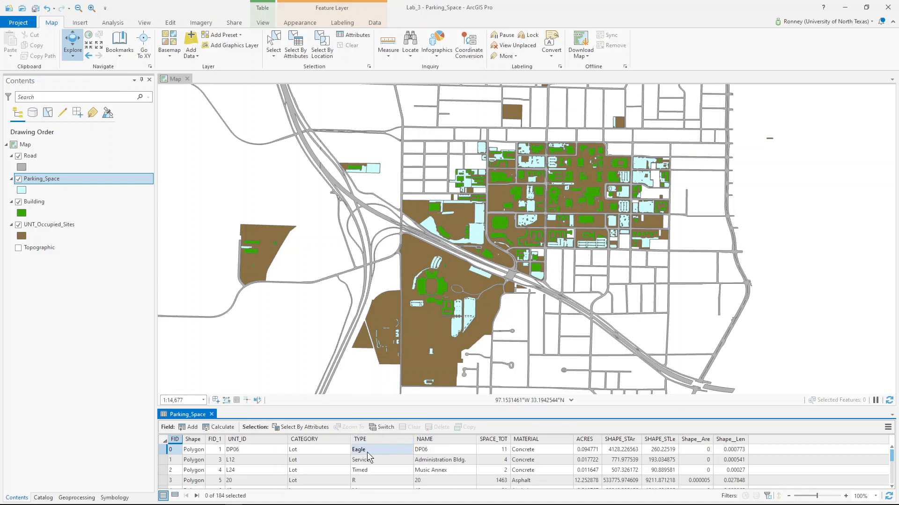
{"action": "left_click", "coordinate": [369, 471]}
{"action": "left_click", "coordinate": [354, 481]}
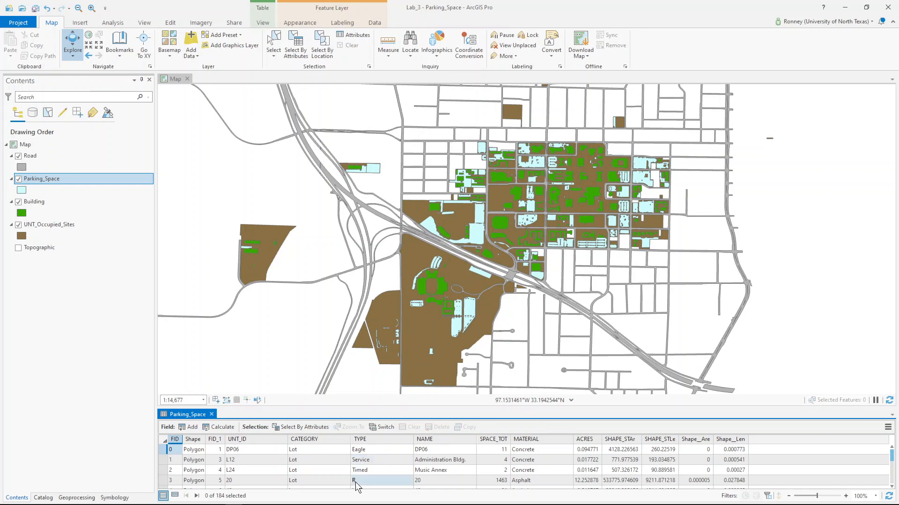
{"action": "left_click", "coordinate": [383, 451]}
{"action": "left_click", "coordinate": [365, 455]}
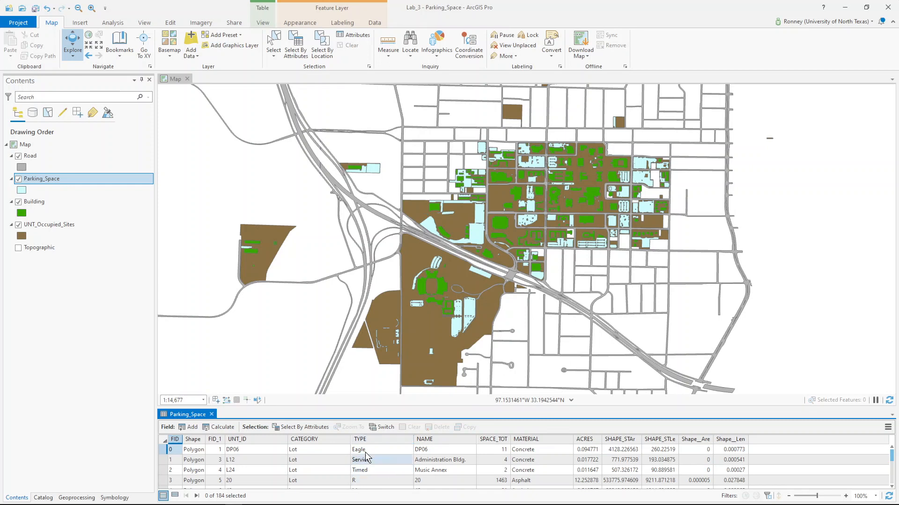
{"action": "left_click", "coordinate": [365, 450]}
{"action": "left_click", "coordinate": [368, 471]}
{"action": "left_click", "coordinate": [370, 481]}
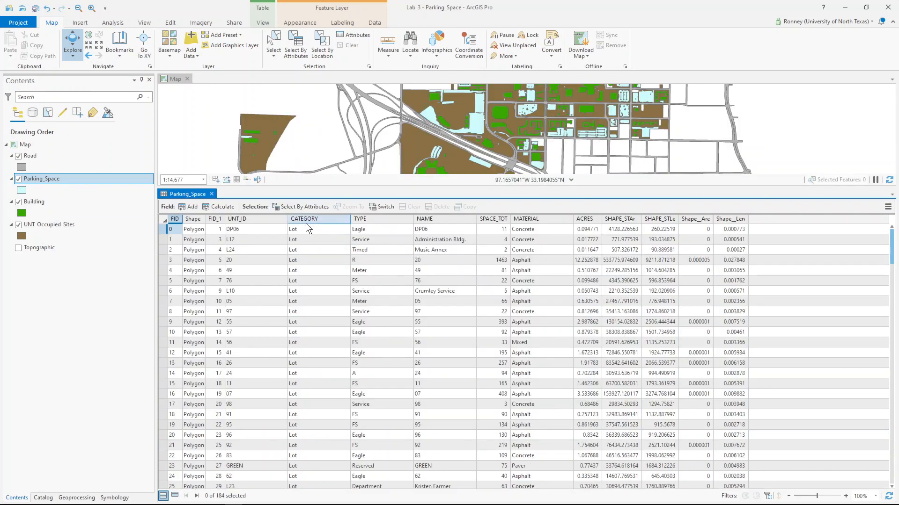
Sort the Parking_Space table in ascending order by the TYPE field and look through the grouped parking types
{"action": "left_click", "coordinate": [367, 220]}
{"action": "right_click", "coordinate": [368, 222]}
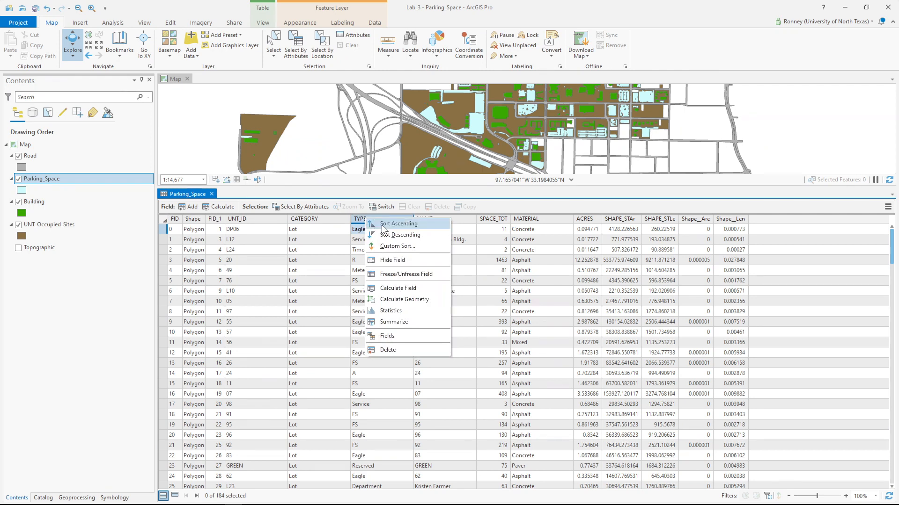
{"action": "left_click", "coordinate": [386, 224]}
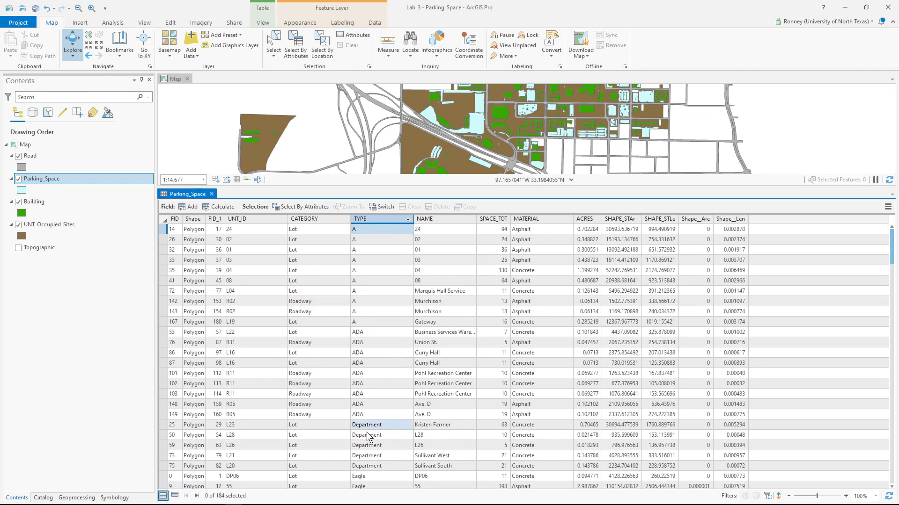
{"action": "scroll", "coordinate": [403, 346], "scroll_direction": "down", "scroll_amount": 5}
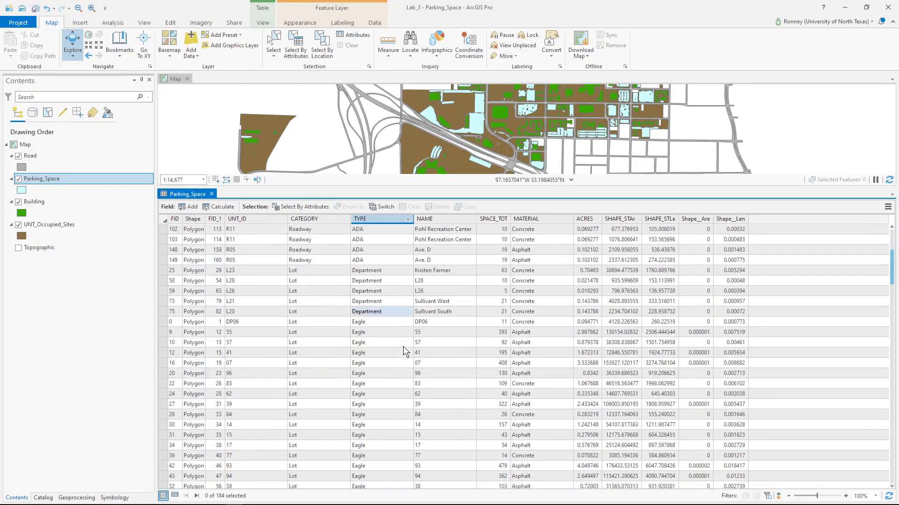
Look through the remaining TYPE groups in the Parking_Space table down to Service, shrink the table and close it
{"action": "scroll", "coordinate": [403, 346], "scroll_direction": "down", "scroll_amount": 15}
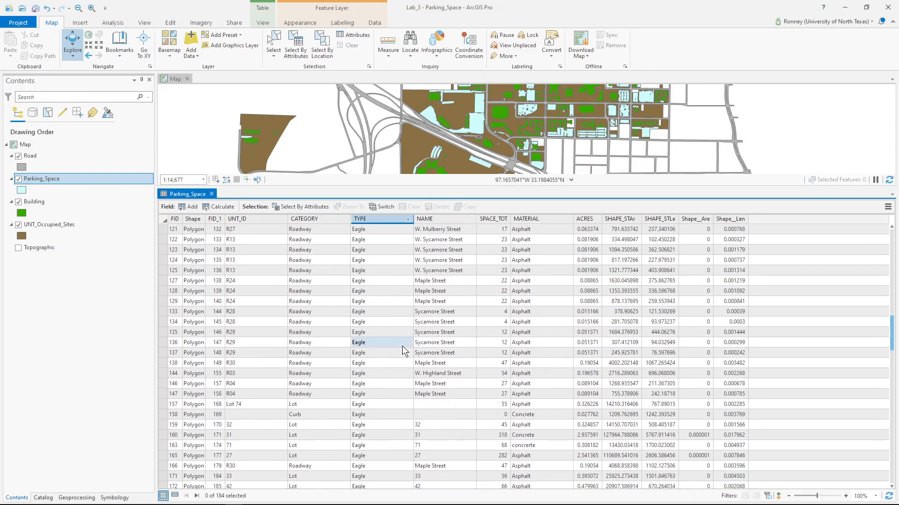
{"action": "scroll", "coordinate": [400, 348], "scroll_direction": "down", "scroll_amount": 9}
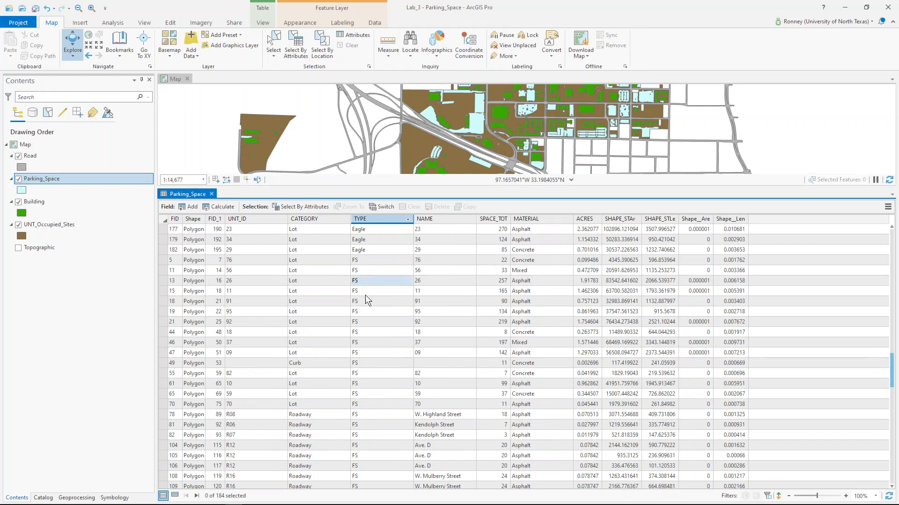
{"action": "scroll", "coordinate": [386, 297], "scroll_direction": "down", "scroll_amount": 9}
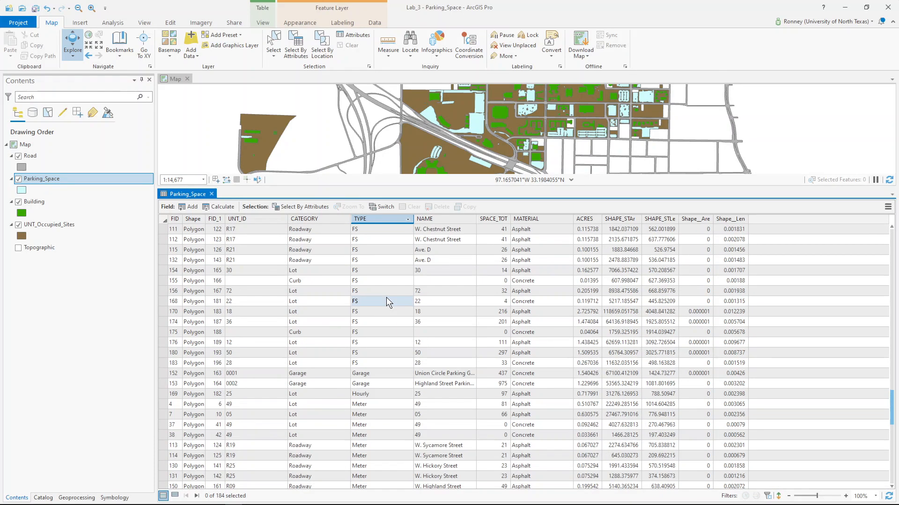
{"action": "scroll", "coordinate": [384, 302], "scroll_direction": "down", "scroll_amount": 6}
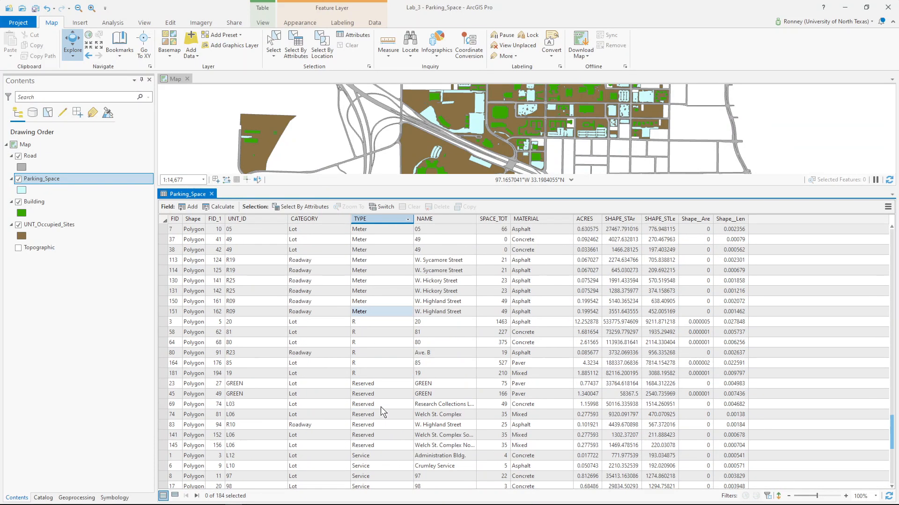
{"action": "scroll", "coordinate": [382, 406], "scroll_direction": "down", "scroll_amount": 4}
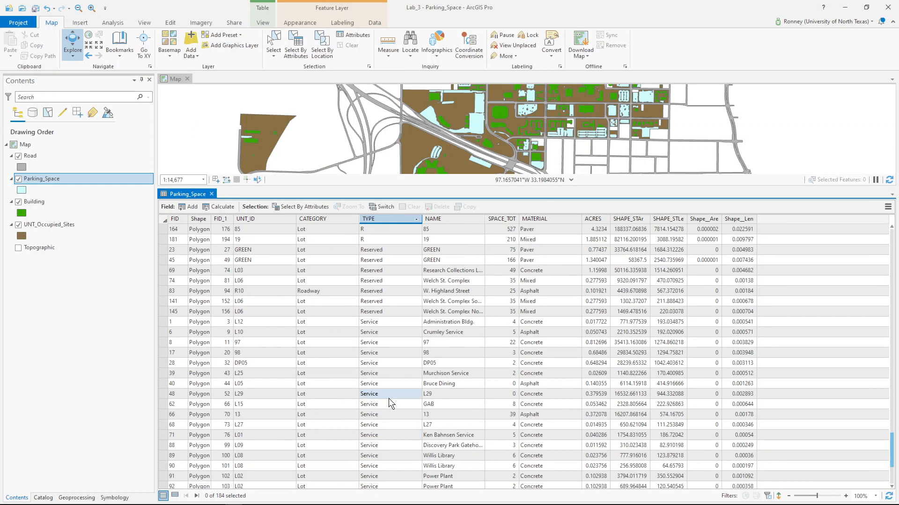
{"action": "scroll", "coordinate": [389, 398], "scroll_direction": "up", "scroll_amount": 3}
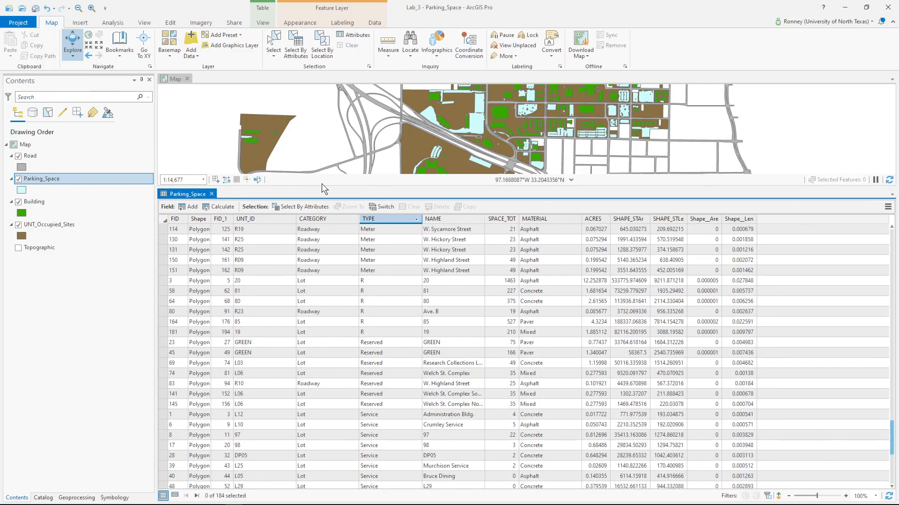
{"action": "left_click_drag", "start_coordinate": [322, 186], "coordinate": [309, 403]}
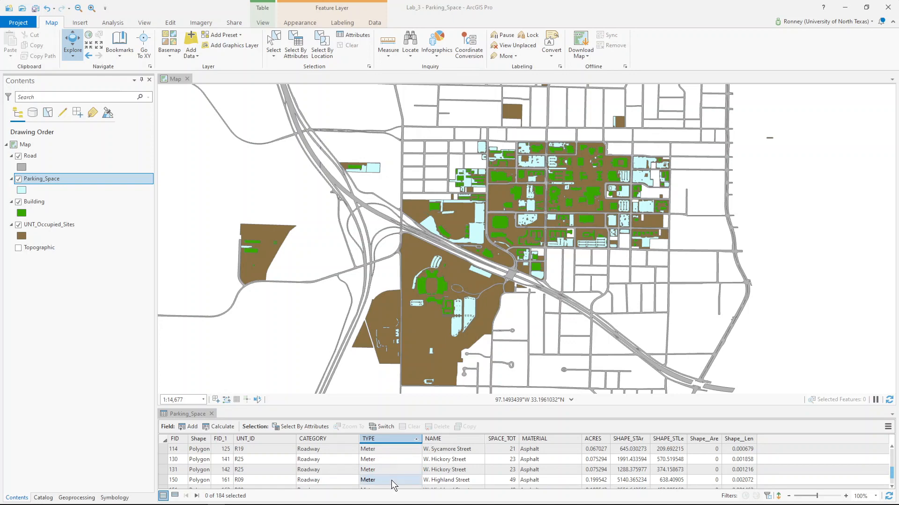
{"action": "left_click", "coordinate": [212, 414]}
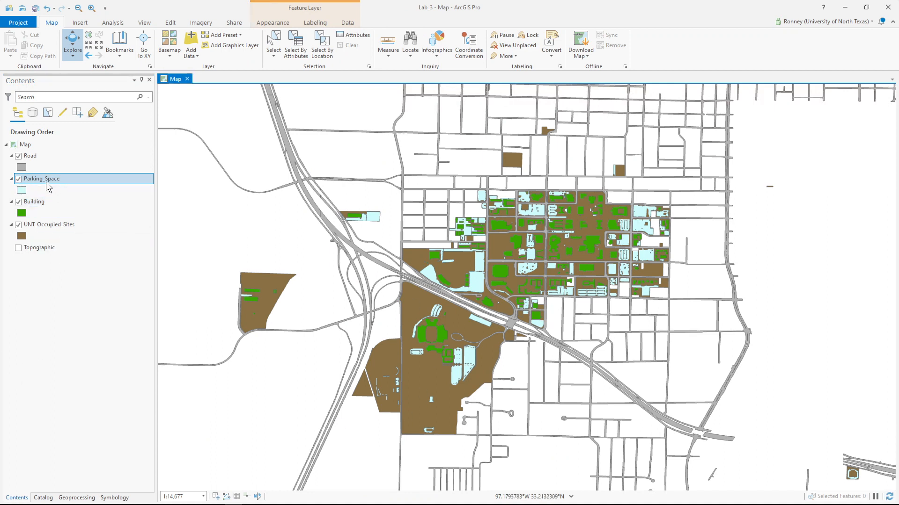
Symbolize the Parking_Space layer by unique values of the TYPE field and remove the all other values class
{"action": "left_click", "coordinate": [113, 498]}
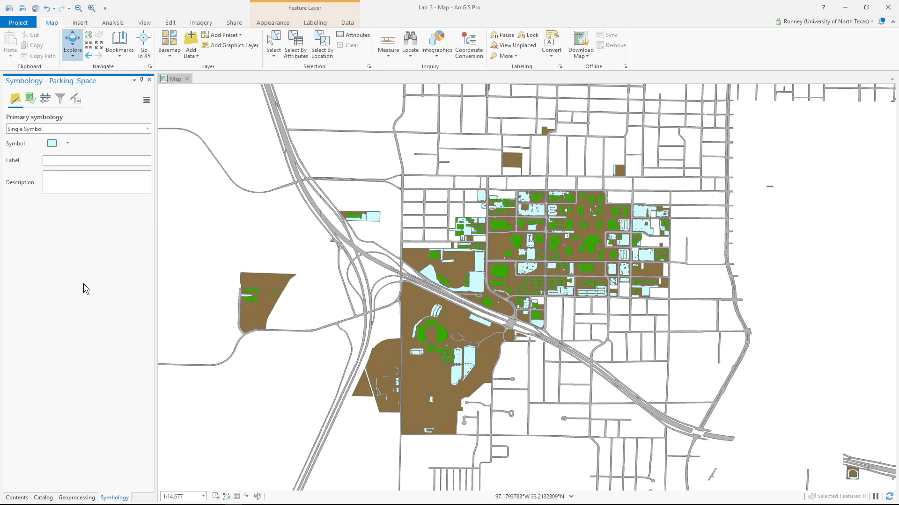
{"action": "left_click", "coordinate": [148, 128]}
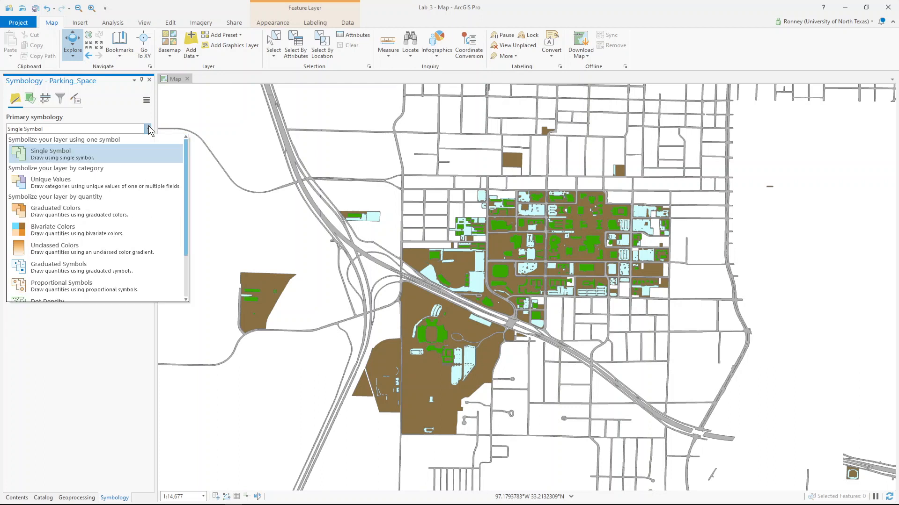
{"action": "left_click", "coordinate": [54, 180]}
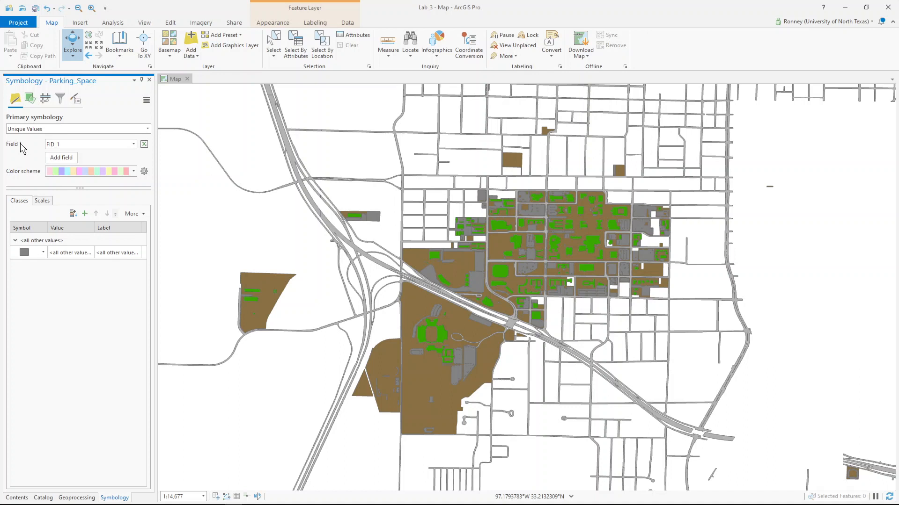
{"action": "left_click", "coordinate": [135, 146]}
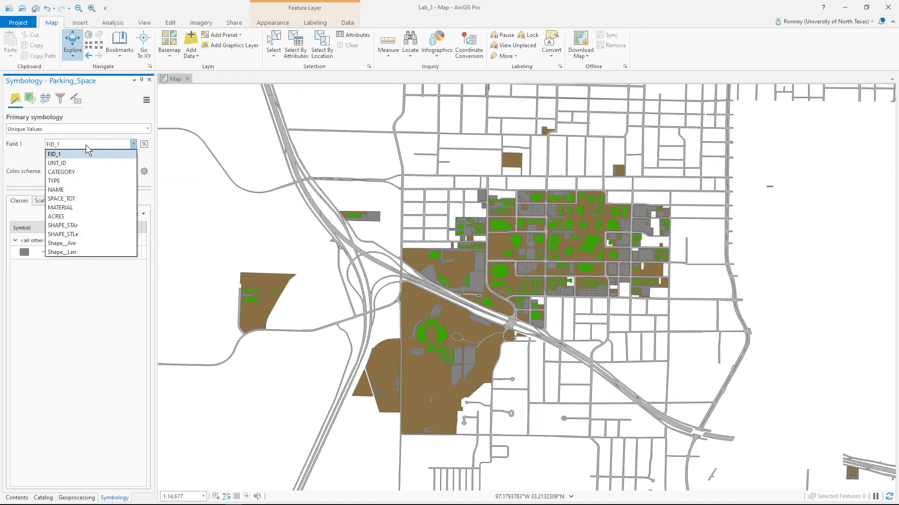
{"action": "left_click", "coordinate": [61, 181]}
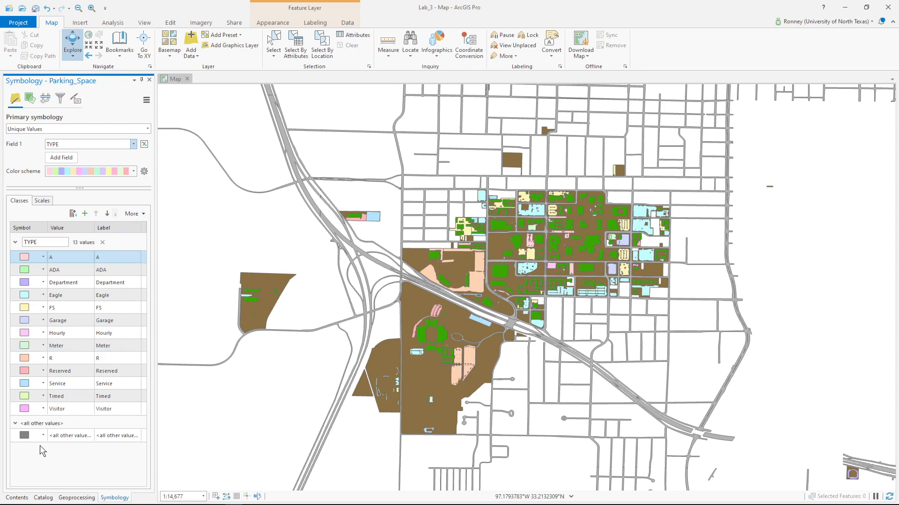
{"action": "left_click", "coordinate": [135, 214]}
{"action": "left_click", "coordinate": [131, 226]}
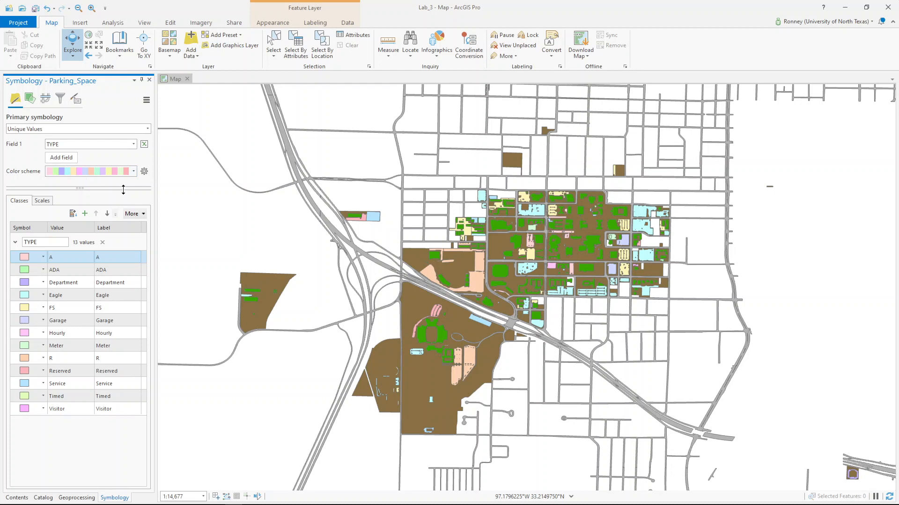
Set the Parking_Space color scheme choices to show names and show all schemes
{"action": "left_click", "coordinate": [134, 171]}
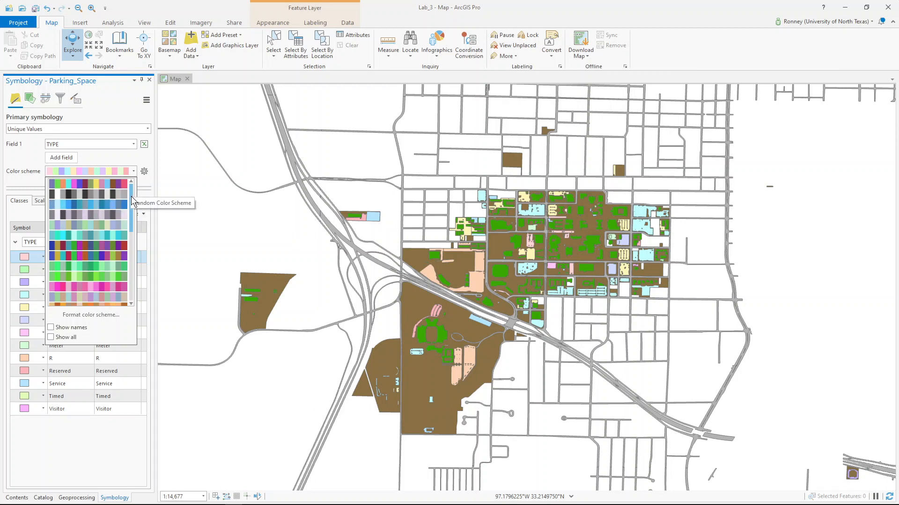
{"action": "mouse_move", "coordinate": [131, 196]}
{"action": "left_mouse_down"}
{"action": "mouse_move", "coordinate": [130, 282]}
{"action": "mouse_move", "coordinate": [137, 182]}
{"action": "left_mouse_up"}
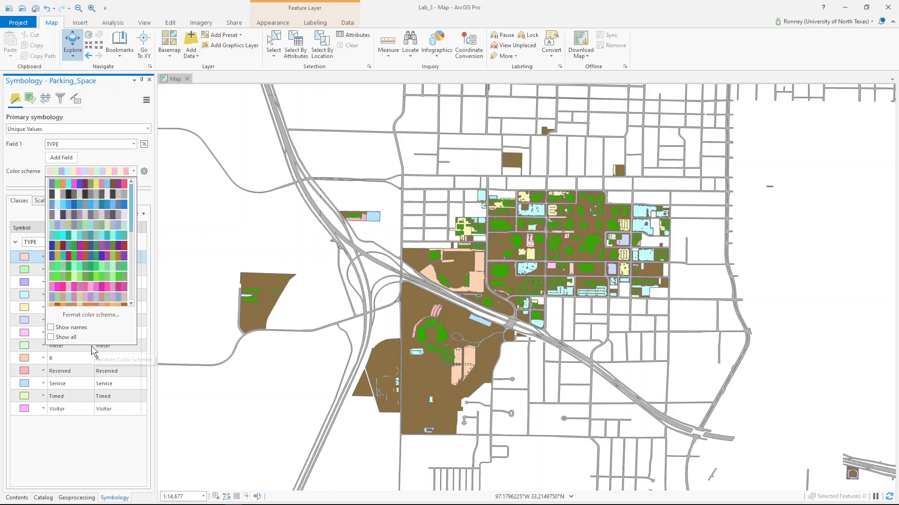
{"action": "left_click", "coordinate": [51, 327]}
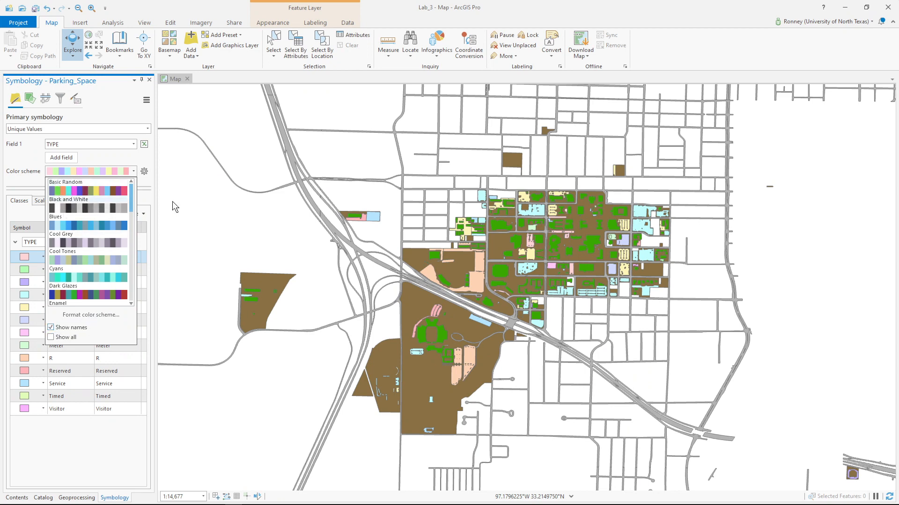
{"action": "left_click", "coordinate": [51, 338]}
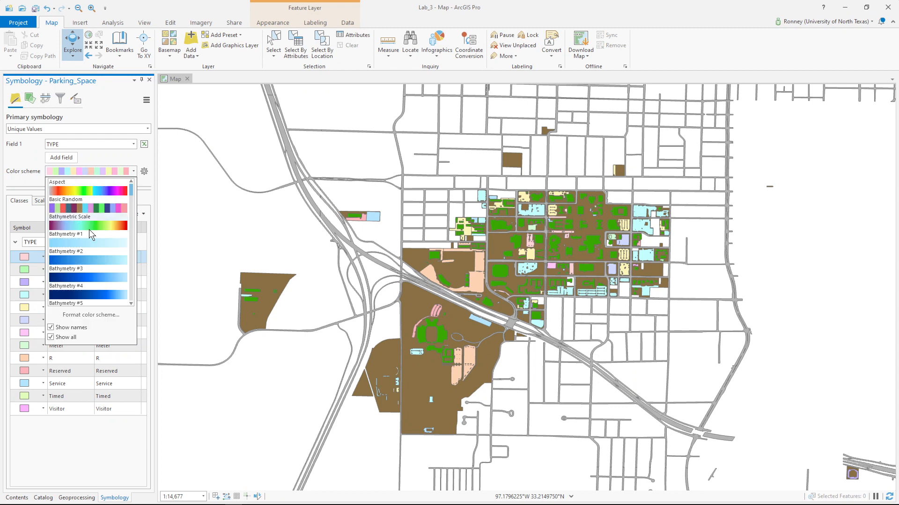
Browse the color schemes and apply Red-Yellow-Green (Continuous) to the Parking_Space TYPE classes
{"action": "left_click_drag", "start_coordinate": [131, 187], "coordinate": [136, 209]}
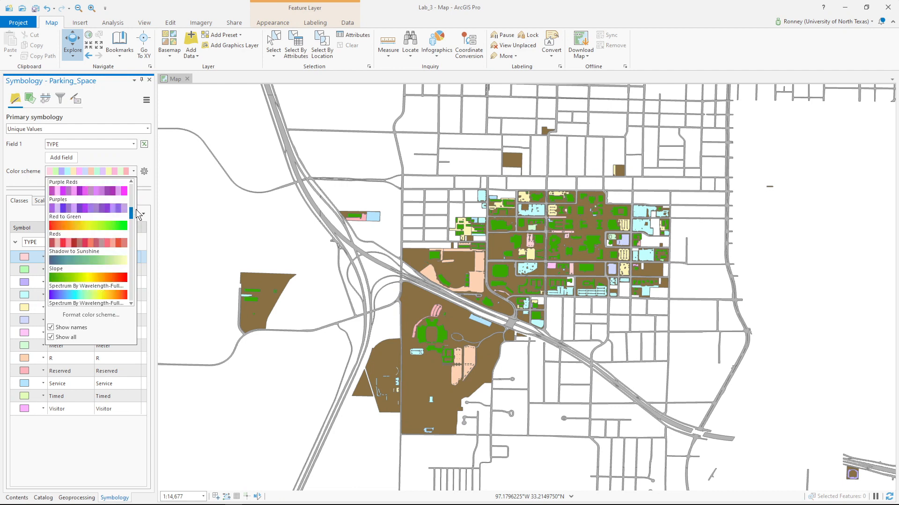
{"action": "scroll", "coordinate": [135, 209], "scroll_direction": "up", "scroll_amount": 2}
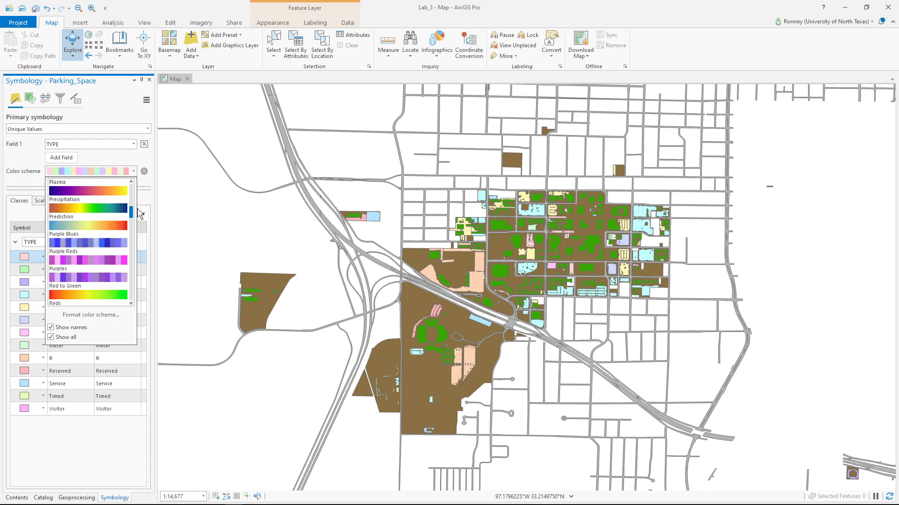
{"action": "left_click_drag", "start_coordinate": [137, 210], "coordinate": [136, 222]}
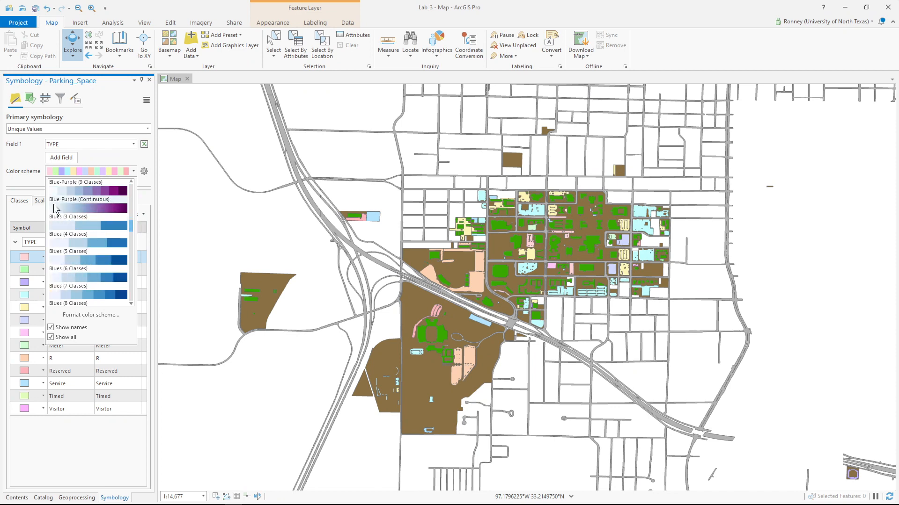
{"action": "scroll", "coordinate": [77, 225], "scroll_direction": "down", "scroll_amount": 2}
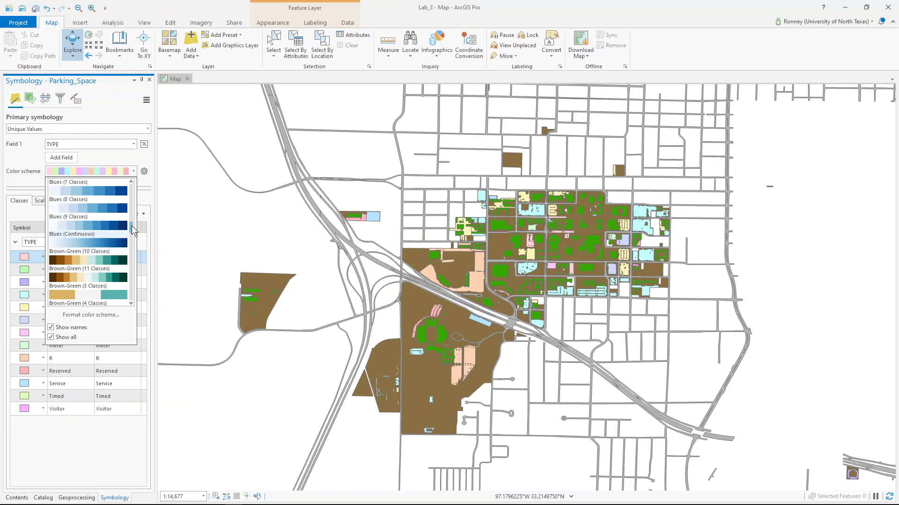
{"action": "left_click_drag", "start_coordinate": [131, 226], "coordinate": [131, 237]}
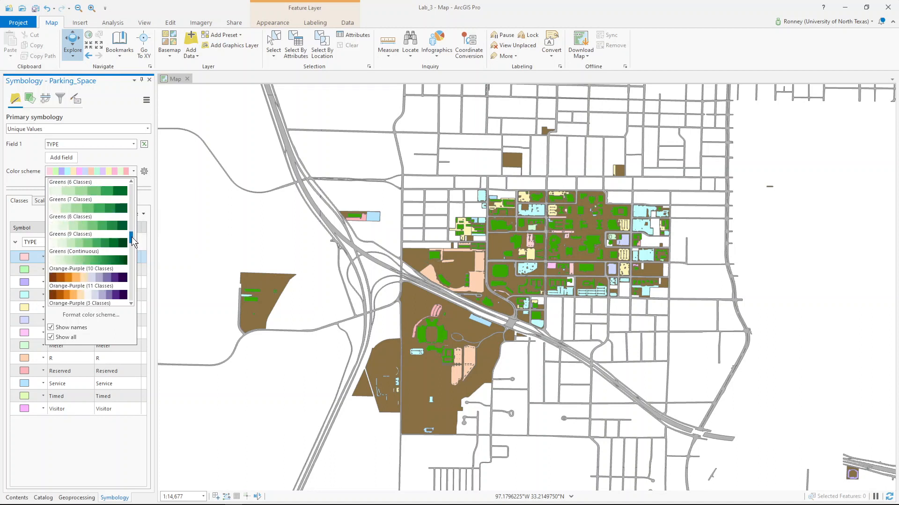
{"action": "scroll", "coordinate": [104, 239], "scroll_direction": "down", "scroll_amount": 2}
{"action": "scroll", "coordinate": [105, 240], "scroll_direction": "down", "scroll_amount": 4}
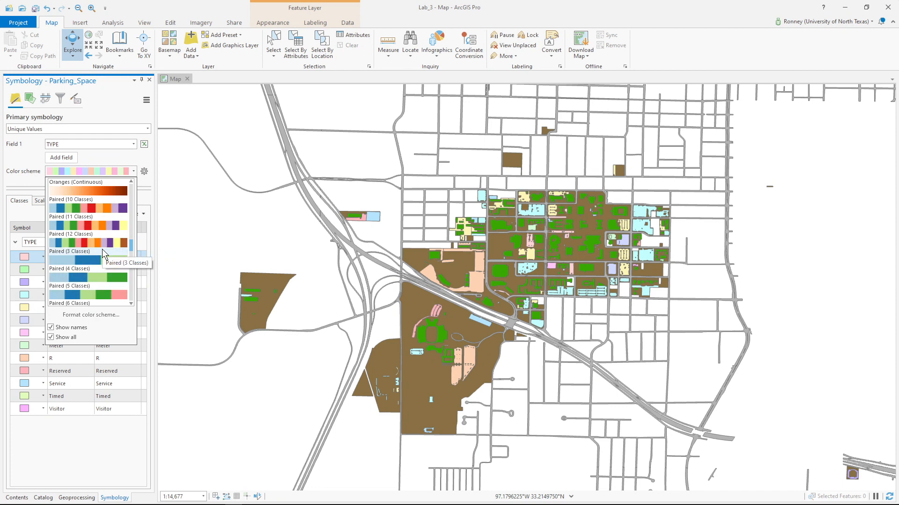
{"action": "scroll", "coordinate": [119, 246], "scroll_direction": "down", "scroll_amount": 3}
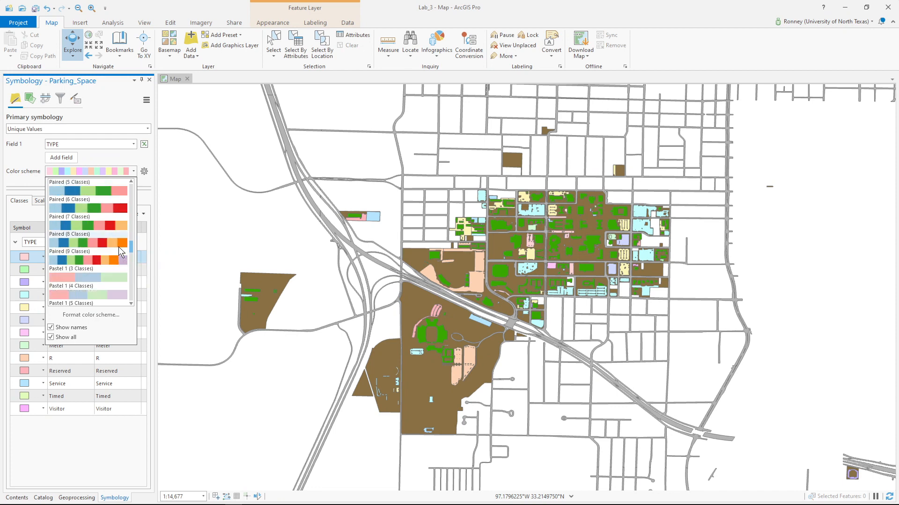
{"action": "scroll", "coordinate": [119, 246], "scroll_direction": "up", "scroll_amount": 3}
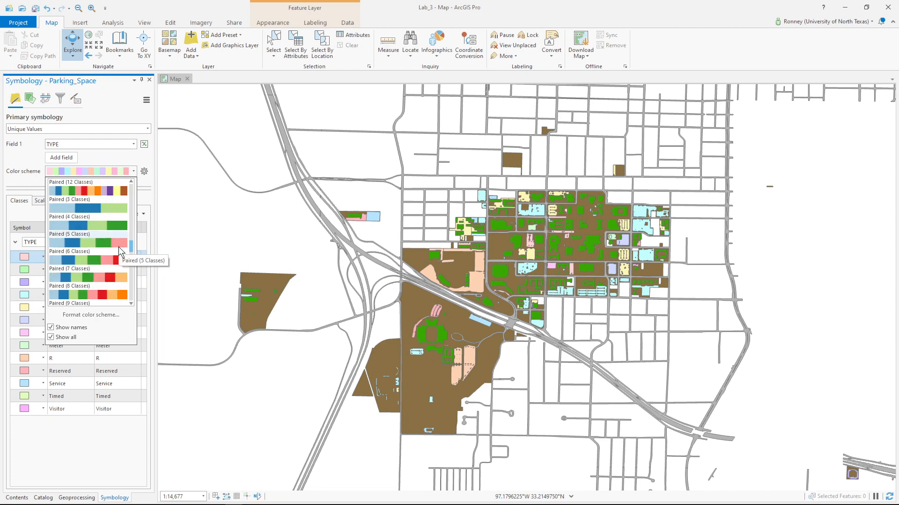
{"action": "scroll", "coordinate": [118, 246], "scroll_direction": "up", "scroll_amount": 3}
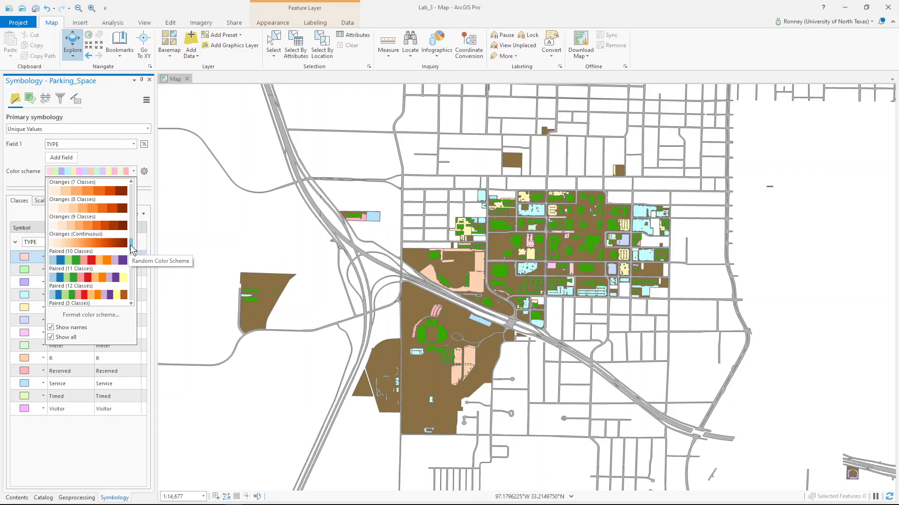
{"action": "left_click_drag", "start_coordinate": [130, 245], "coordinate": [133, 270]}
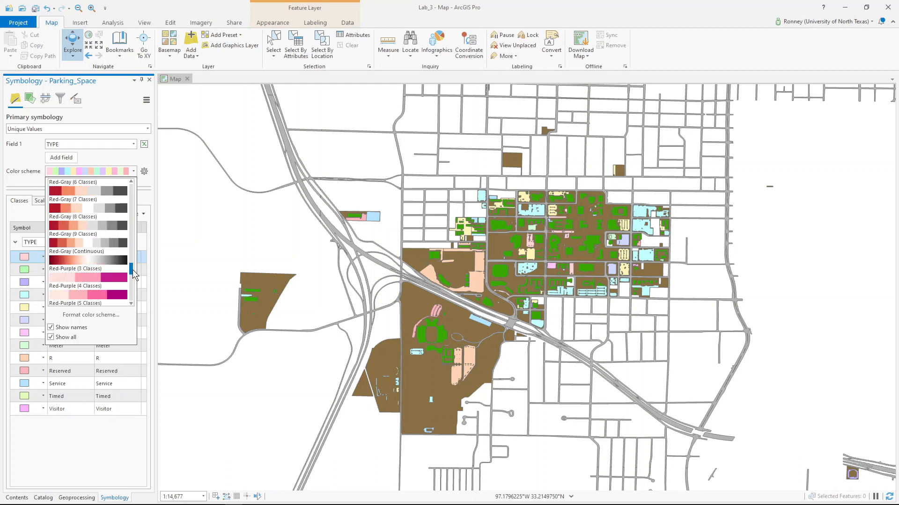
{"action": "left_click_drag", "start_coordinate": [133, 269], "coordinate": [121, 268]}
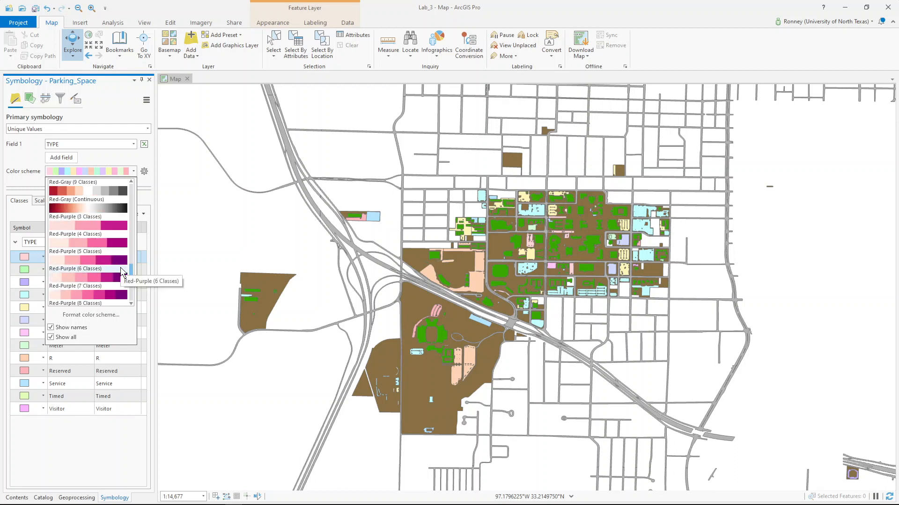
{"action": "scroll", "coordinate": [98, 245], "scroll_direction": "down", "scroll_amount": 5}
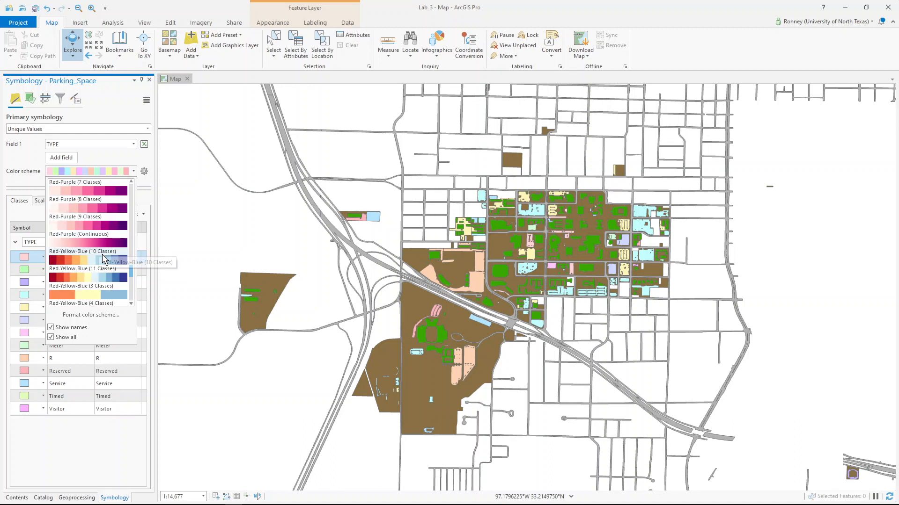
{"action": "scroll", "coordinate": [98, 270], "scroll_direction": "down", "scroll_amount": 8}
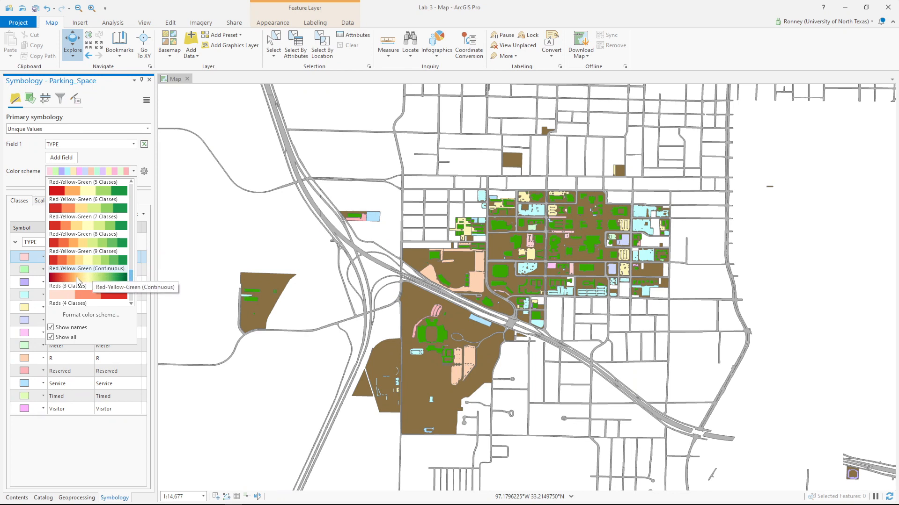
{"action": "left_click", "coordinate": [76, 276]}
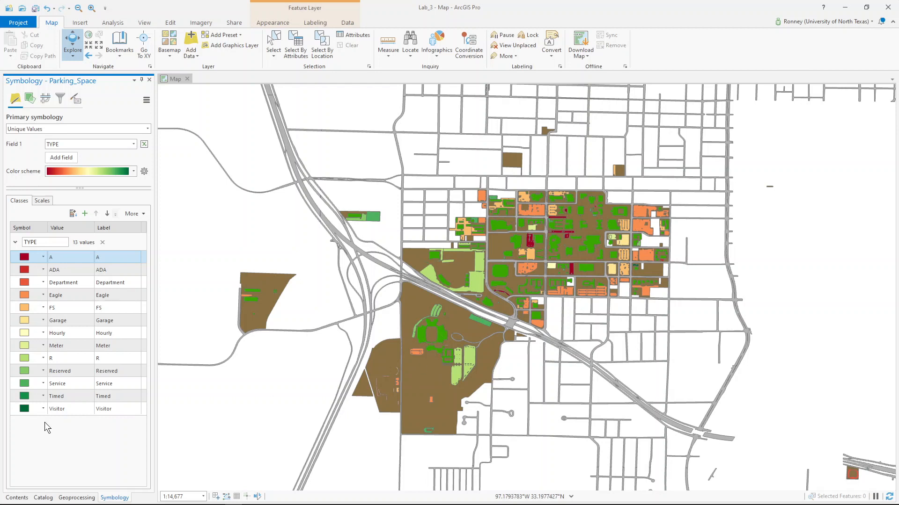
Apply the Reds (Continuous) color scheme to the Parking_Space TYPE classes
{"action": "left_click", "coordinate": [133, 171]}
{"action": "scroll", "coordinate": [114, 239], "scroll_direction": "down", "scroll_amount": 2}
{"action": "scroll", "coordinate": [108, 240], "scroll_direction": "down", "scroll_amount": 1}
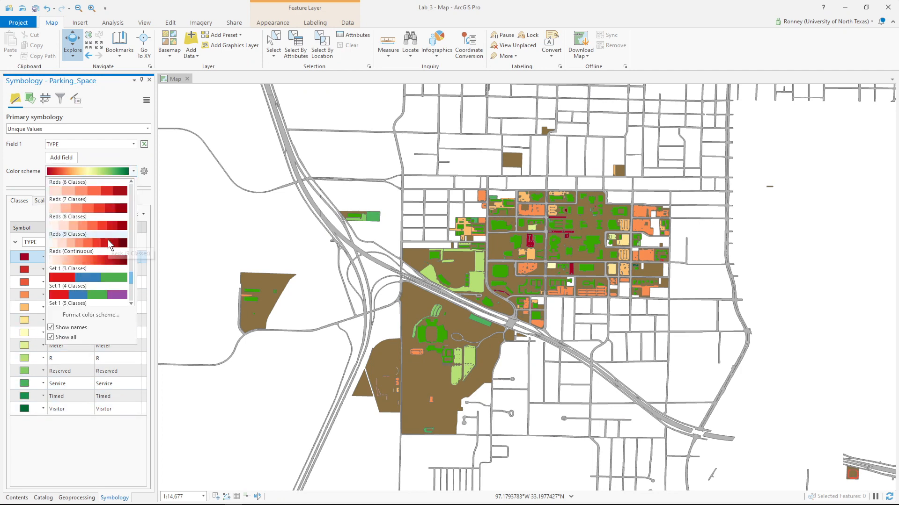
{"action": "left_click", "coordinate": [102, 261]}
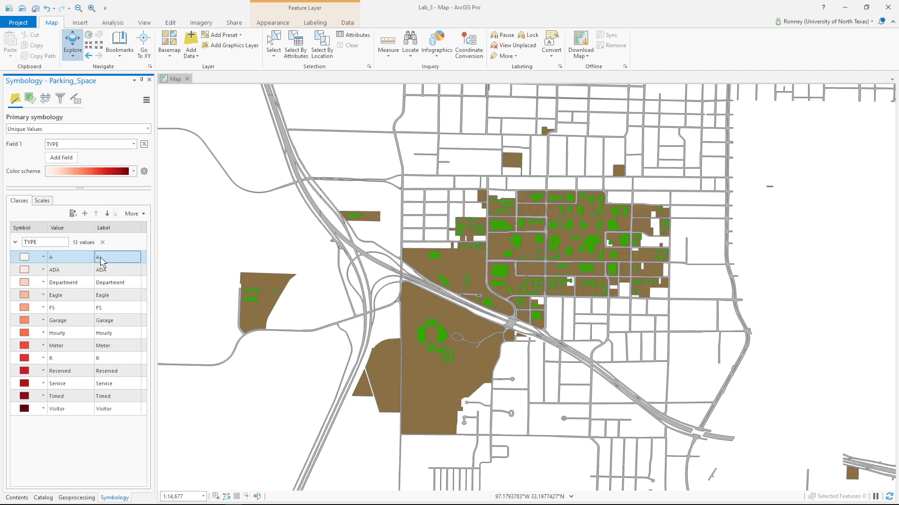
Apply the Yellow-Orange-Red (Continuous) color scheme to the Parking_Space TYPE classes
{"action": "left_click", "coordinate": [133, 171]}
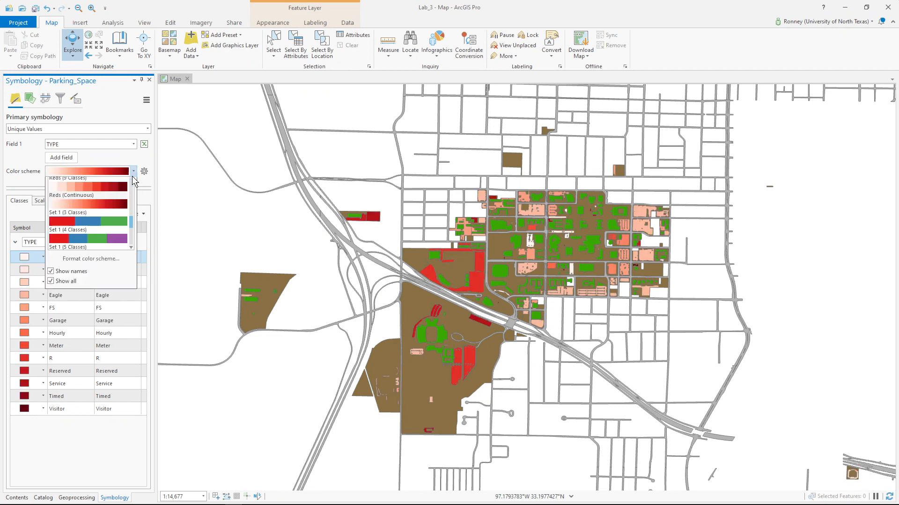
{"action": "scroll", "coordinate": [112, 211], "scroll_direction": "down", "scroll_amount": 5}
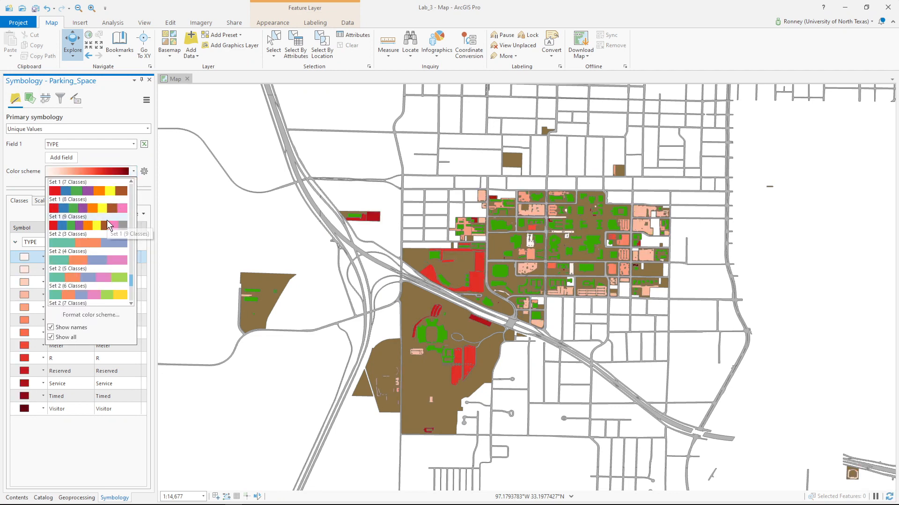
{"action": "scroll", "coordinate": [107, 220], "scroll_direction": "down", "scroll_amount": 4}
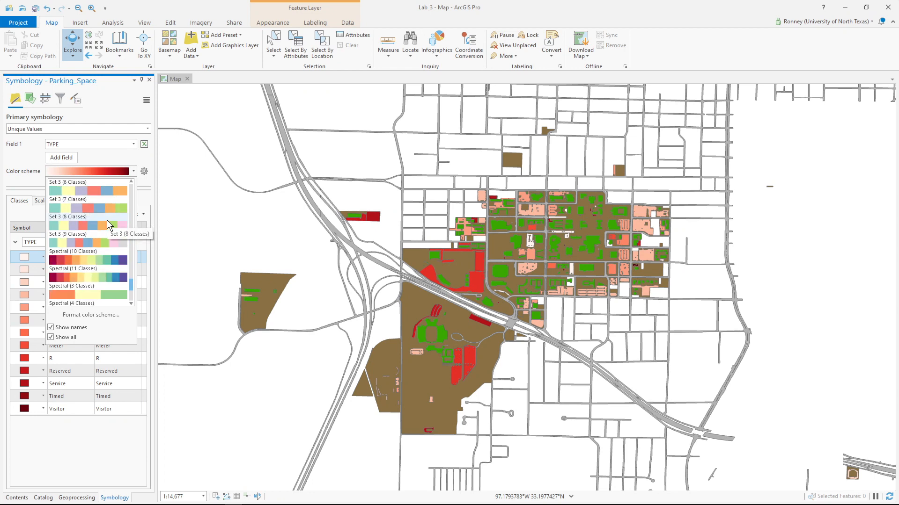
{"action": "scroll", "coordinate": [107, 220], "scroll_direction": "down", "scroll_amount": 8}
{"action": "scroll", "coordinate": [106, 220], "scroll_direction": "down", "scroll_amount": 3}
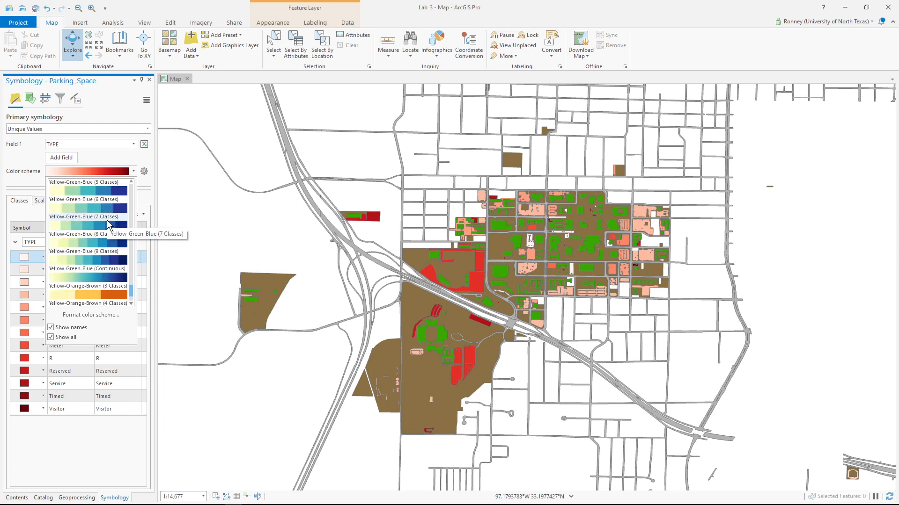
{"action": "scroll", "coordinate": [94, 274], "scroll_direction": "down", "scroll_amount": 5}
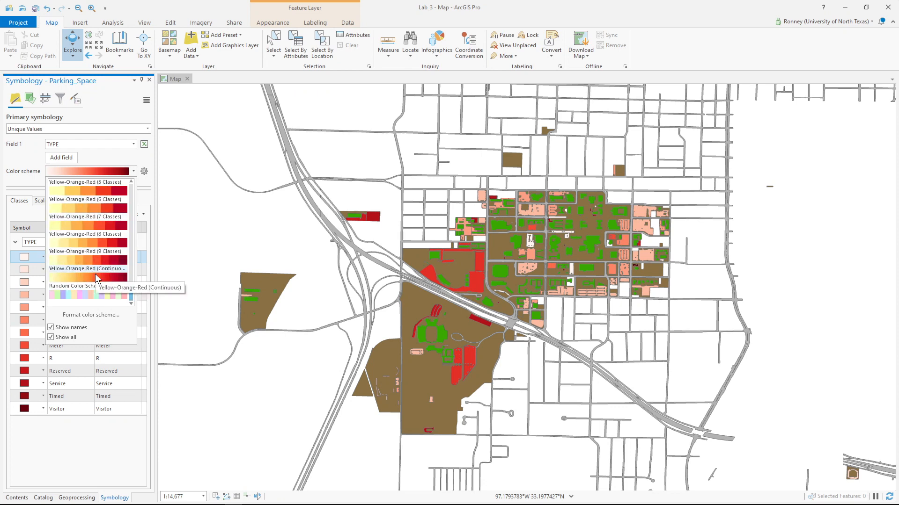
{"action": "left_click", "coordinate": [94, 274]}
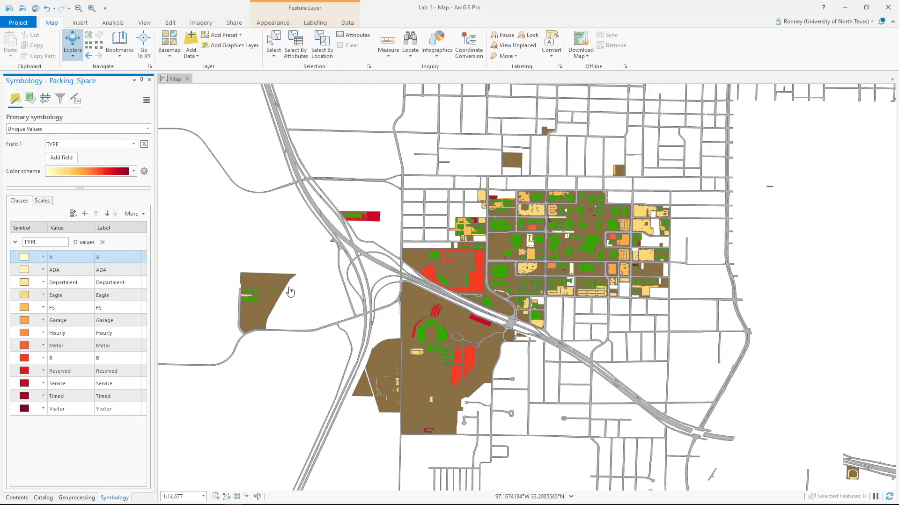
Format all Parking_Space symbols together with the outline color set to No color and apply the change
{"action": "left_click", "coordinate": [24, 269], "text": "ctrl"}
{"action": "scroll", "coordinate": [471, 370], "scroll_direction": "up", "scroll_amount": 5}
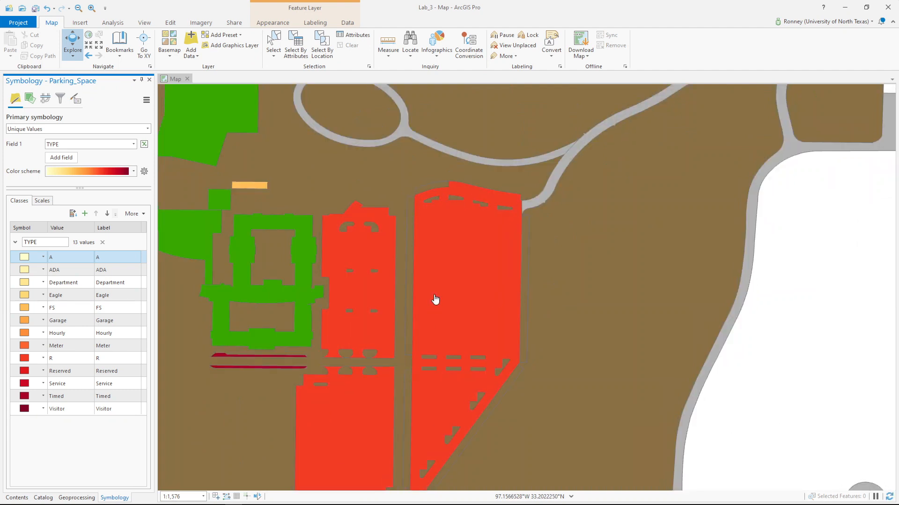
{"action": "scroll", "coordinate": [435, 300], "scroll_direction": "down", "scroll_amount": 3}
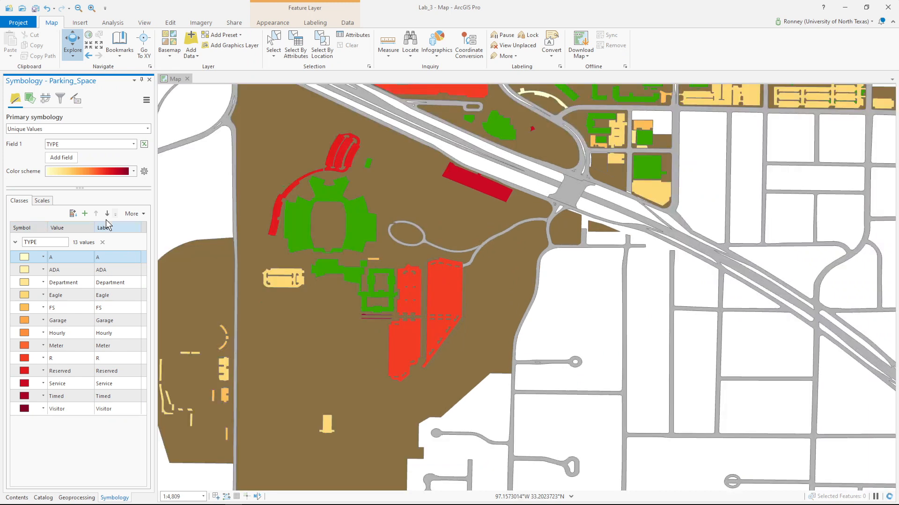
{"action": "left_click", "coordinate": [135, 214]}
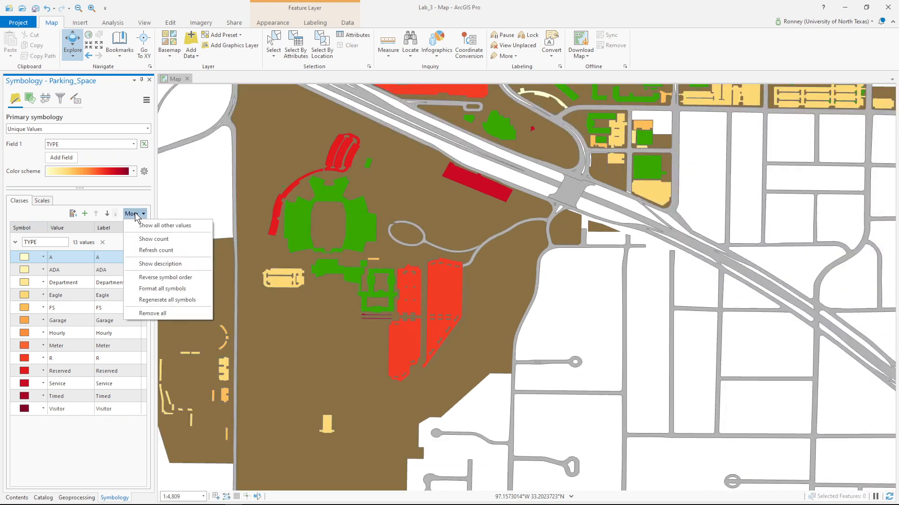
{"action": "left_click", "coordinate": [163, 289]}
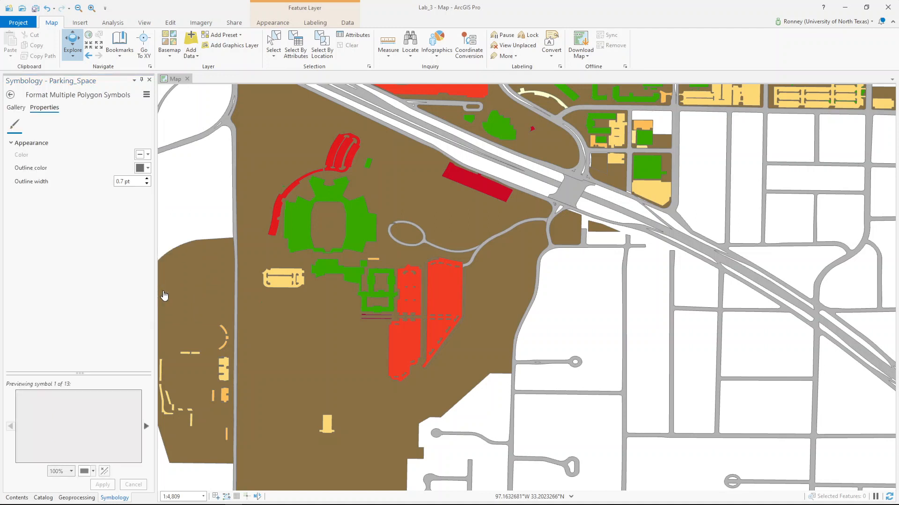
{"action": "left_click", "coordinate": [148, 170]}
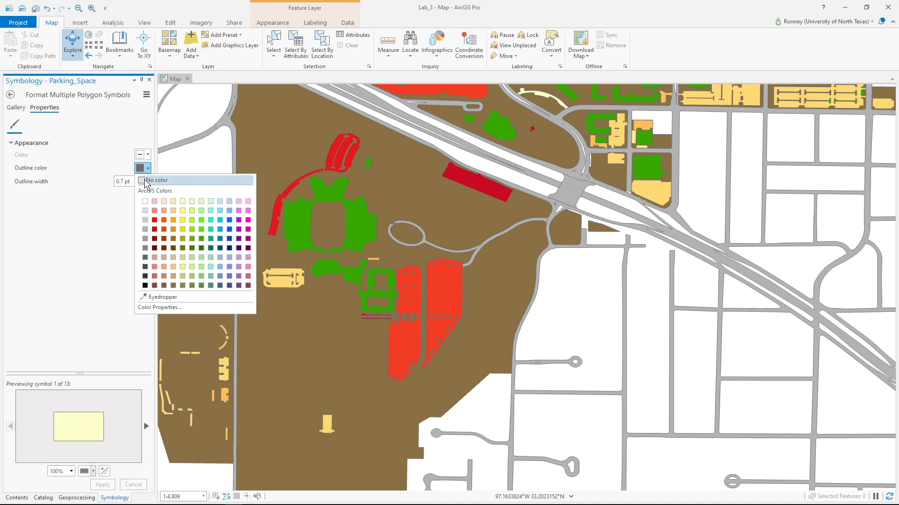
{"action": "left_click", "coordinate": [147, 182]}
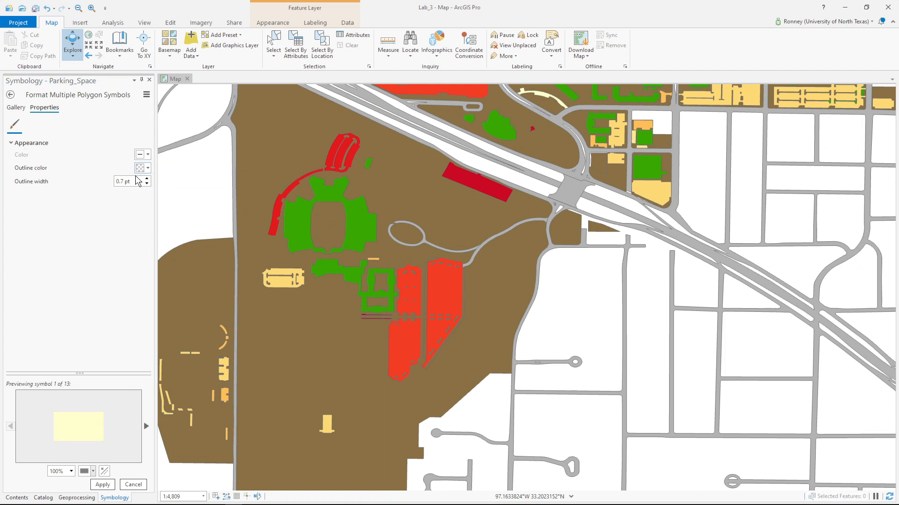
{"action": "left_click", "coordinate": [104, 485]}
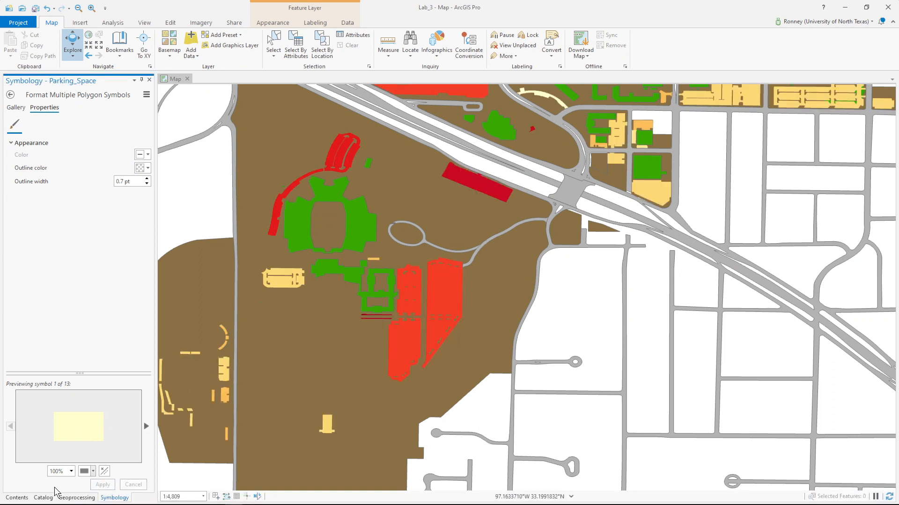
{"action": "left_click", "coordinate": [11, 96]}
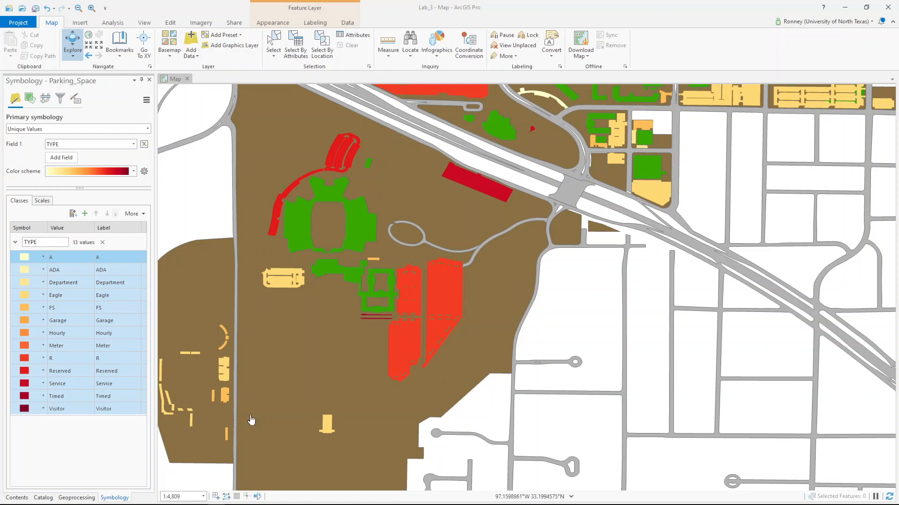
Return to the map's layer list and frame the whole UNT campus at a scale of 1:18,346
{"action": "left_click", "coordinate": [17, 498]}
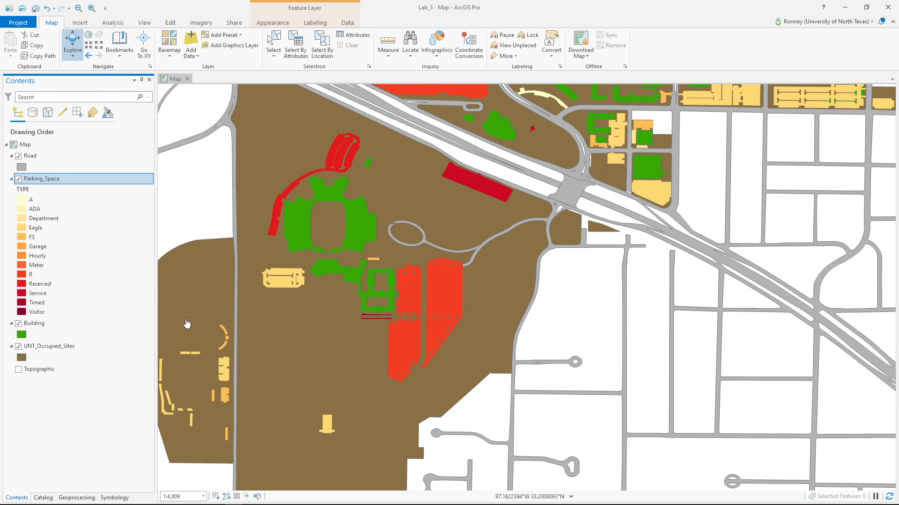
{"action": "scroll", "coordinate": [473, 318], "scroll_direction": "down", "scroll_amount": 5}
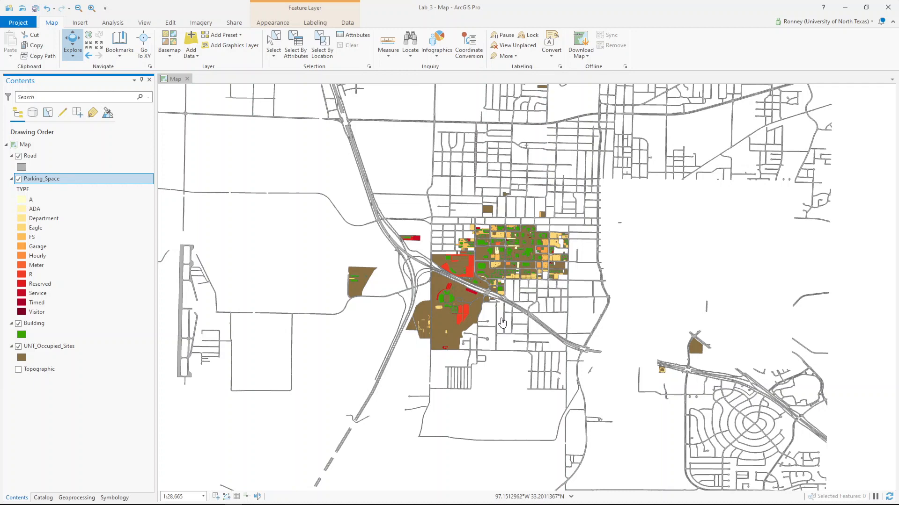
{"action": "scroll", "coordinate": [502, 323], "scroll_direction": "up", "scroll_amount": 1}
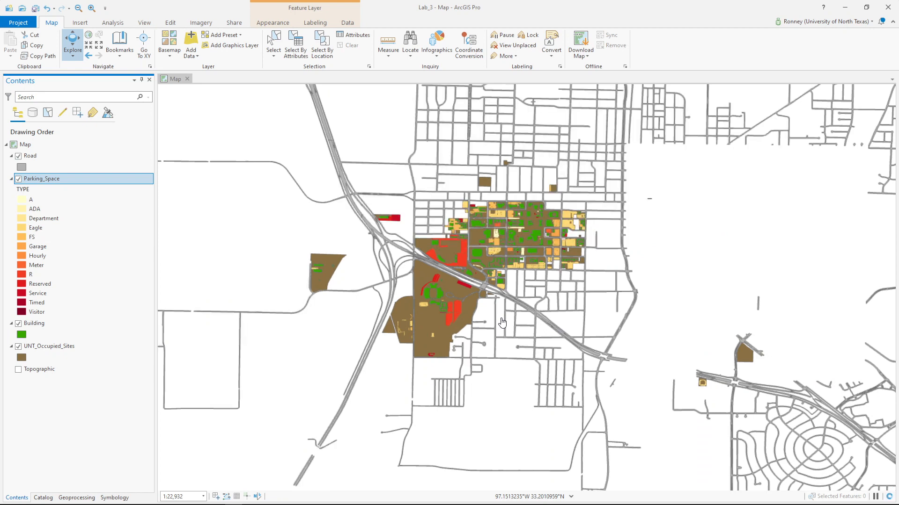
{"action": "scroll", "coordinate": [502, 323], "scroll_direction": "up", "scroll_amount": 1}
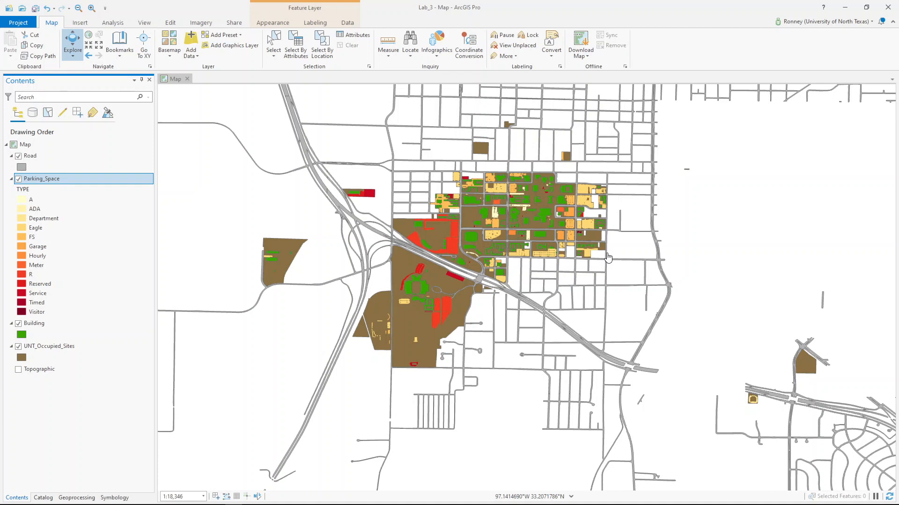
{"action": "scroll", "coordinate": [523, 282], "scroll_direction": "up", "scroll_amount": 2}
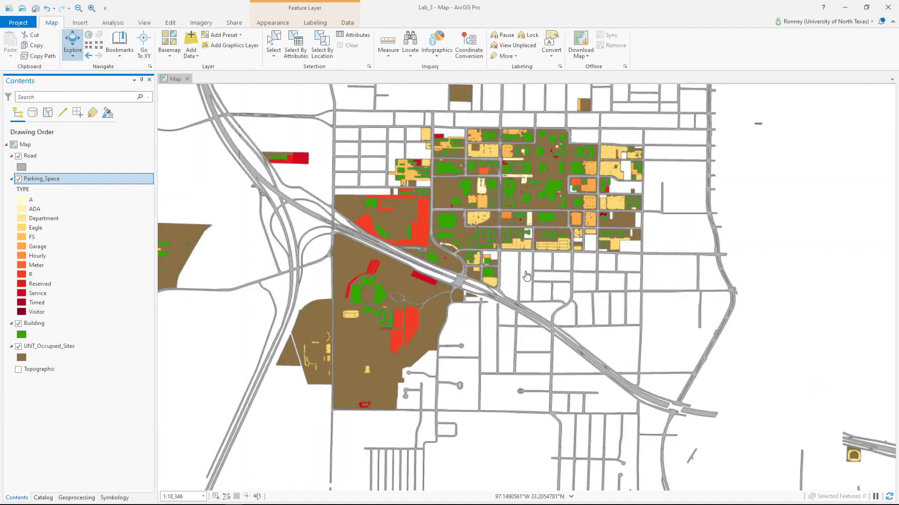
{"action": "scroll", "coordinate": [520, 286], "scroll_direction": "down", "scroll_amount": 2}
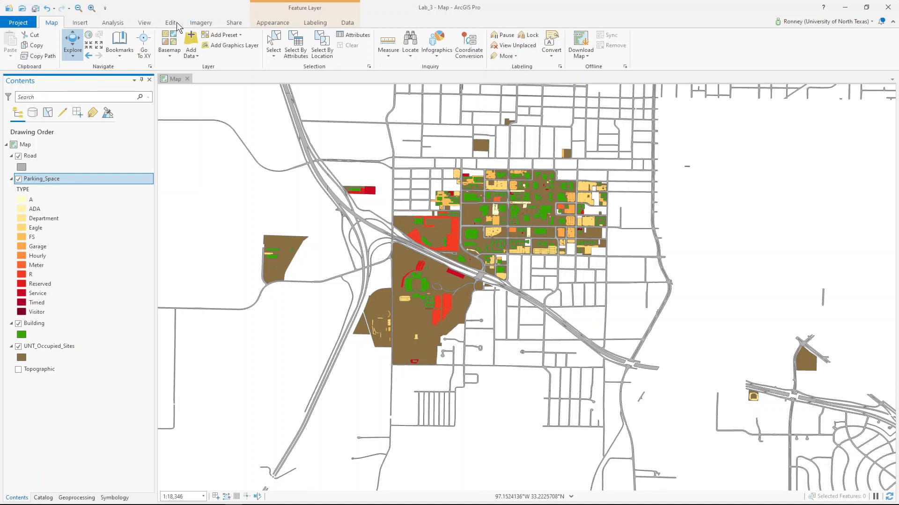
Create a new ANSI Landscape Letter layout, 8.5 by 11 inches, and compare it with the map view
{"action": "left_click", "coordinate": [81, 25]}
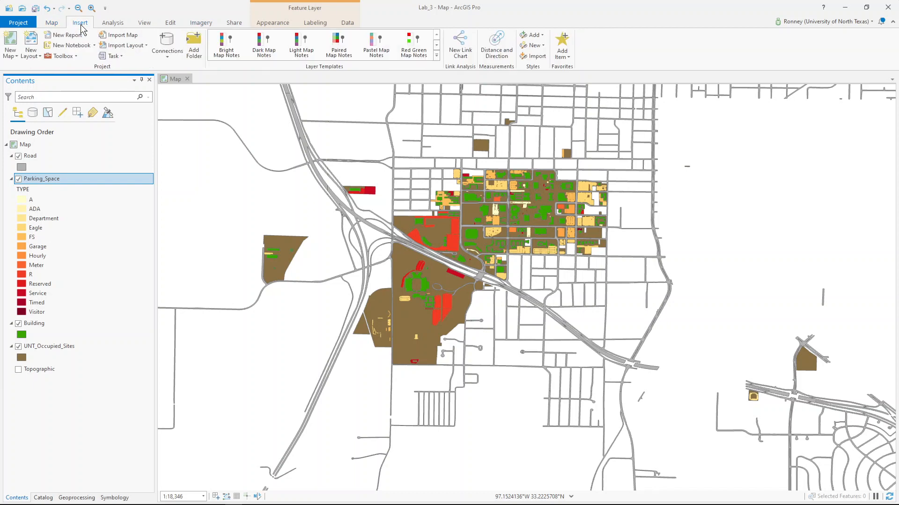
{"action": "left_click", "coordinate": [32, 46]}
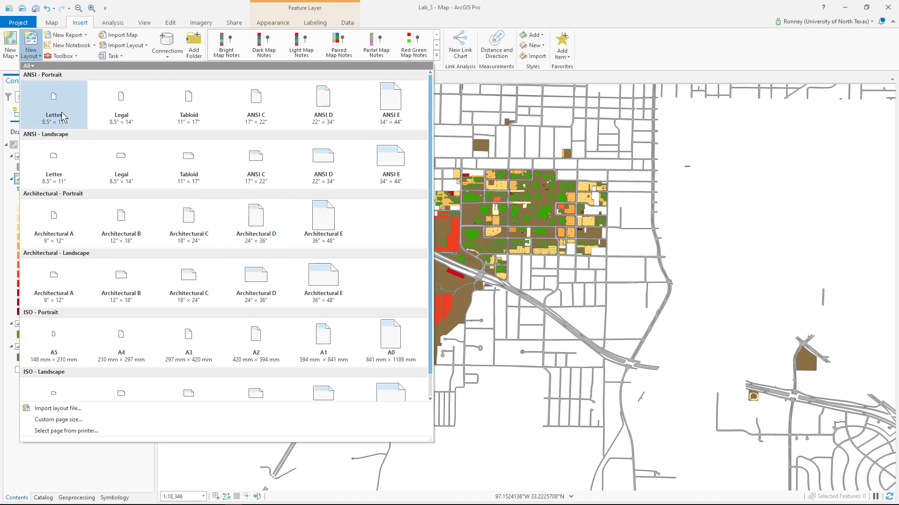
{"action": "left_click", "coordinate": [36, 45]}
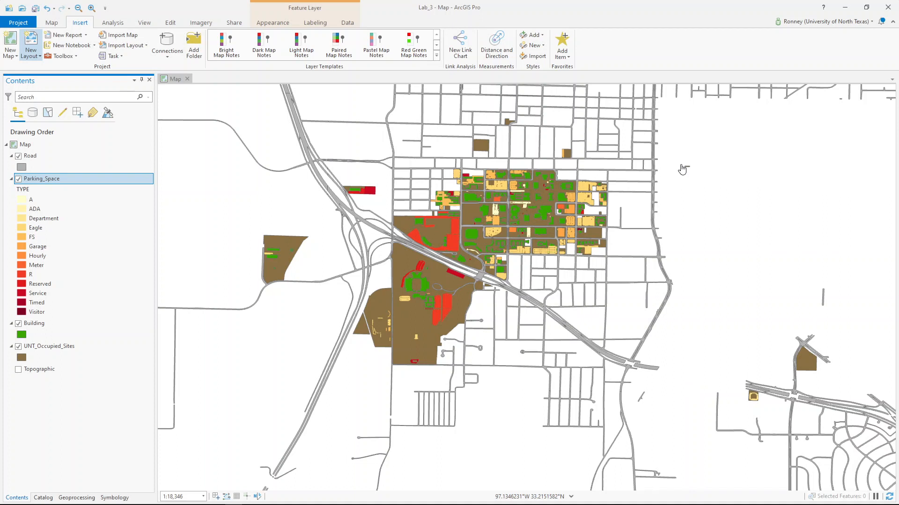
{"action": "left_click", "coordinate": [31, 52]}
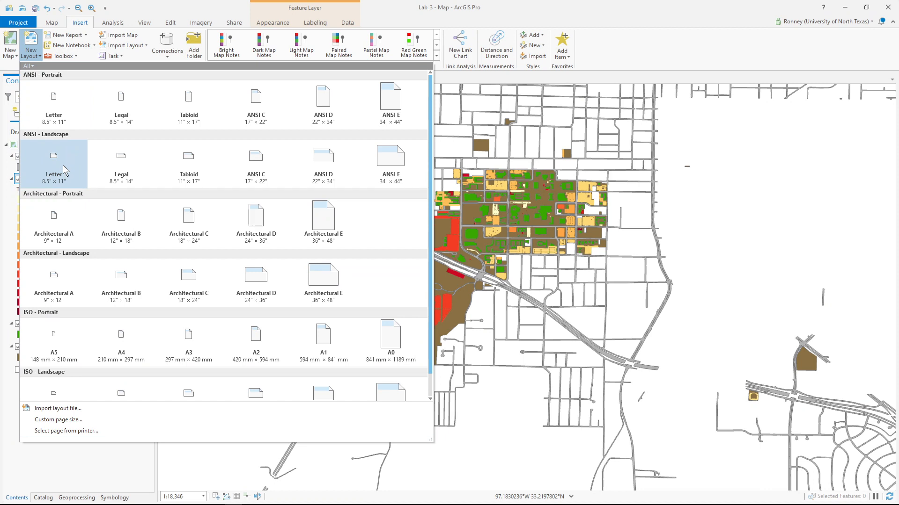
{"action": "key", "text": "Escape"}
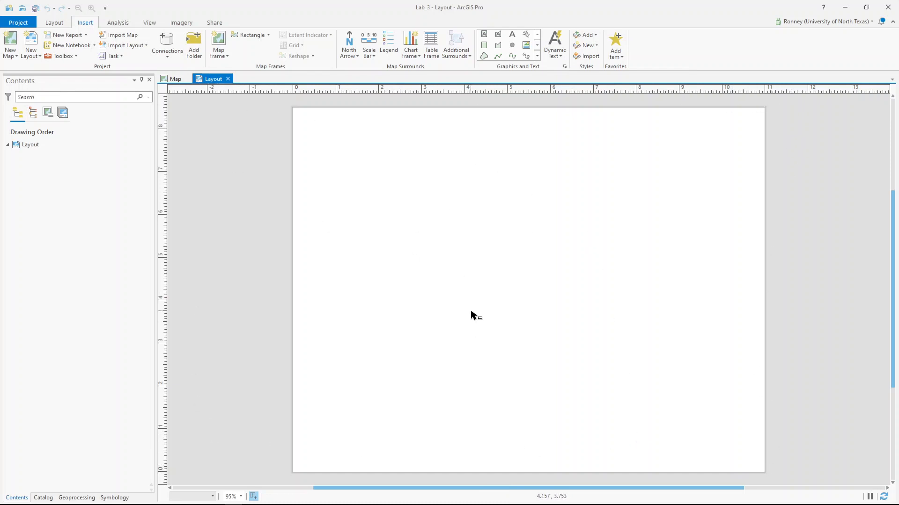
{"action": "left_click", "coordinate": [174, 80]}
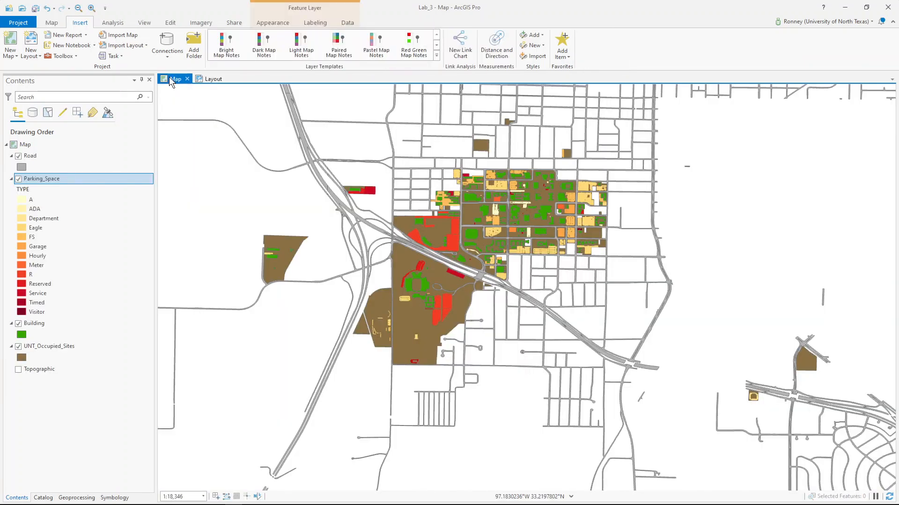
{"action": "left_click", "coordinate": [214, 79]}
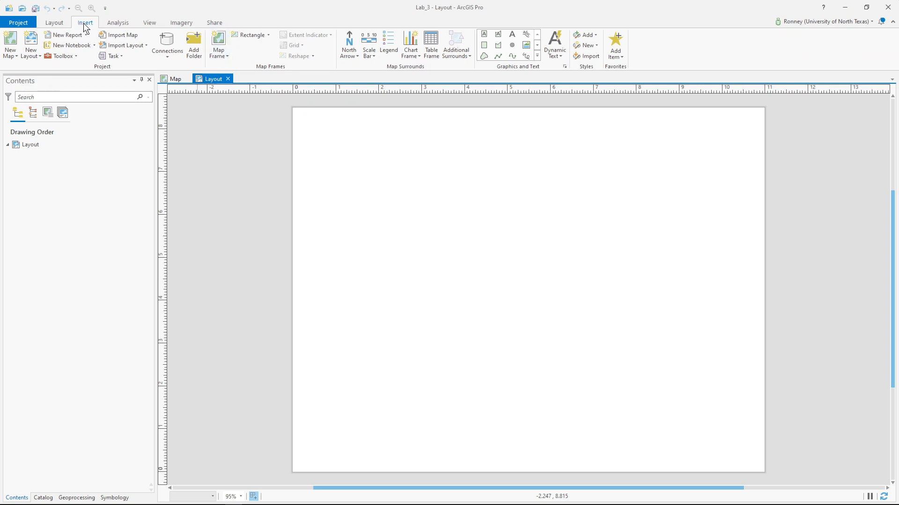
Insert a map frame with the map's 1:18,346 extent and place it in the upper middle of the layout page
{"action": "left_click", "coordinate": [222, 53]}
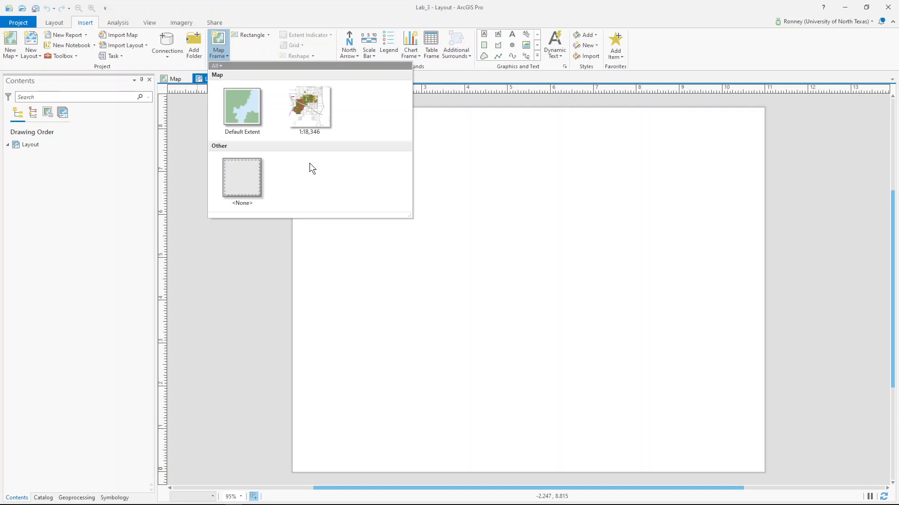
{"action": "left_click", "coordinate": [311, 101]}
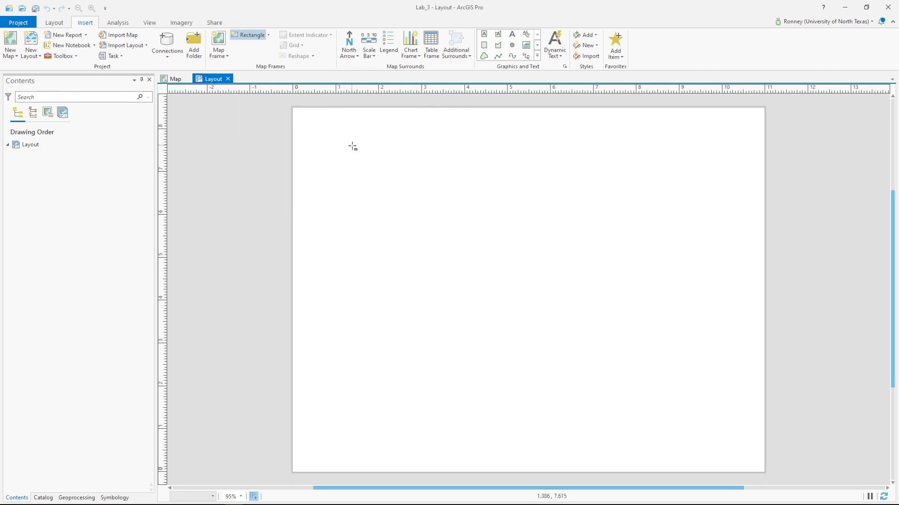
{"action": "left_click", "coordinate": [352, 146]}
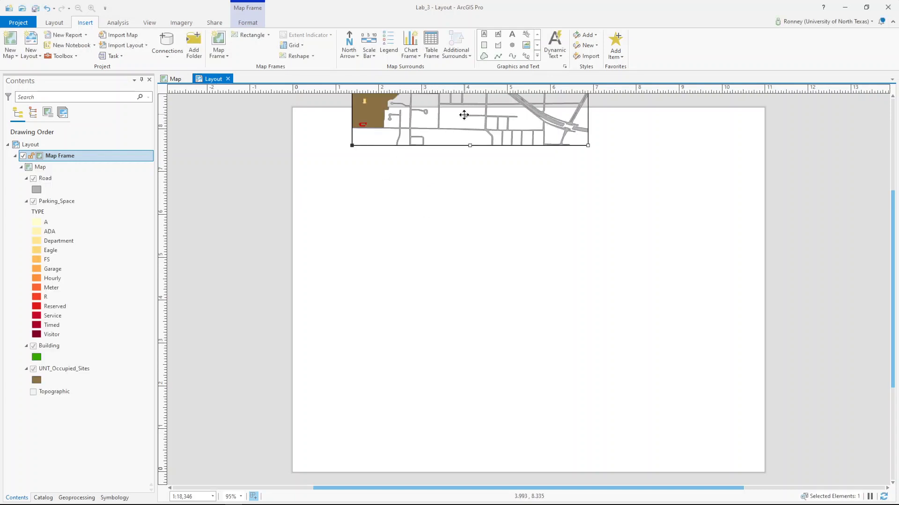
{"action": "left_click_drag", "start_coordinate": [463, 115], "coordinate": [518, 377]}
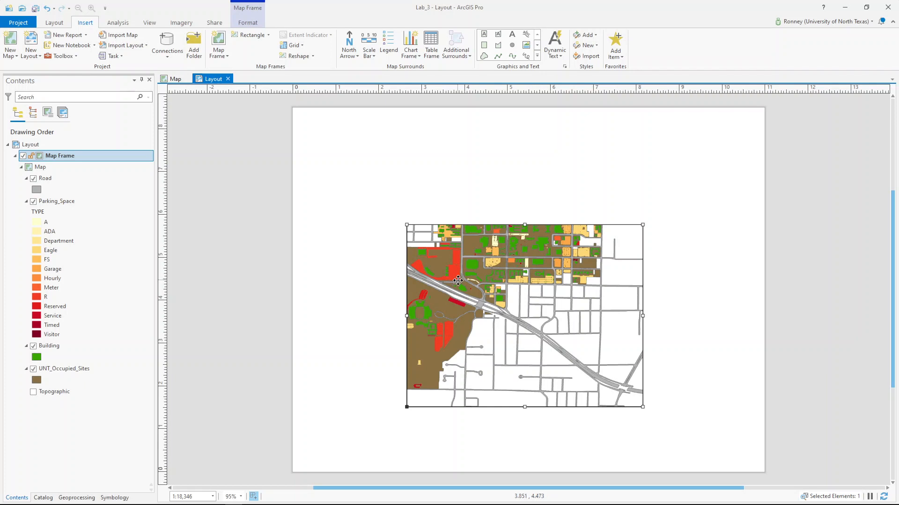
{"action": "left_click_drag", "start_coordinate": [474, 280], "coordinate": [490, 204]}
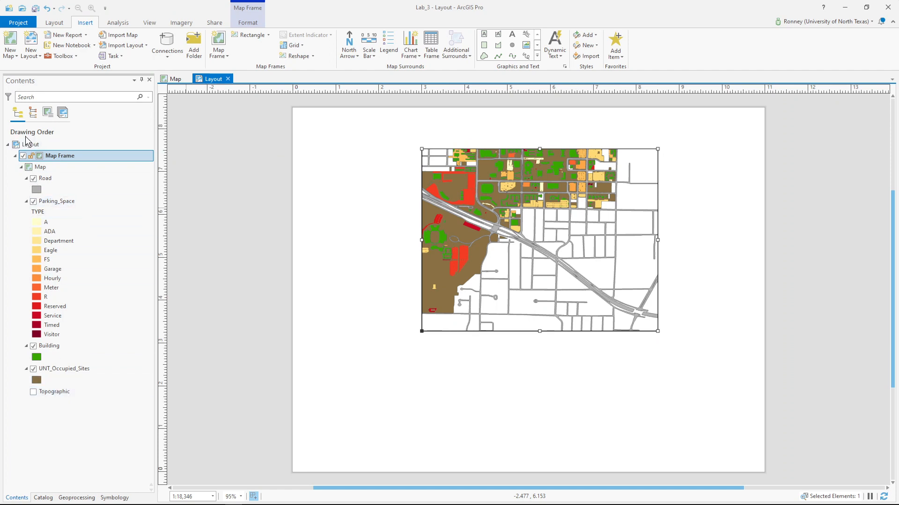
Check the map view against the layout and move the map frame to the upper-right corner of the page
{"action": "left_click", "coordinate": [170, 77]}
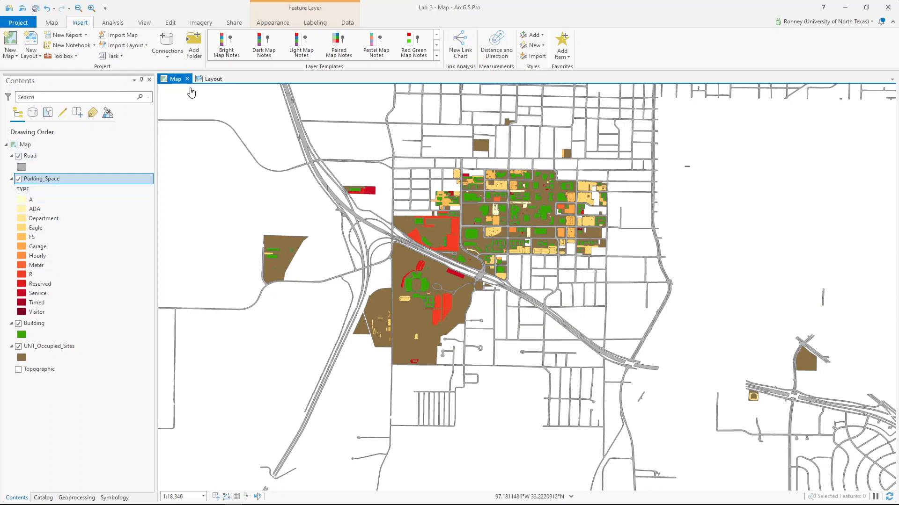
{"action": "left_click", "coordinate": [202, 78]}
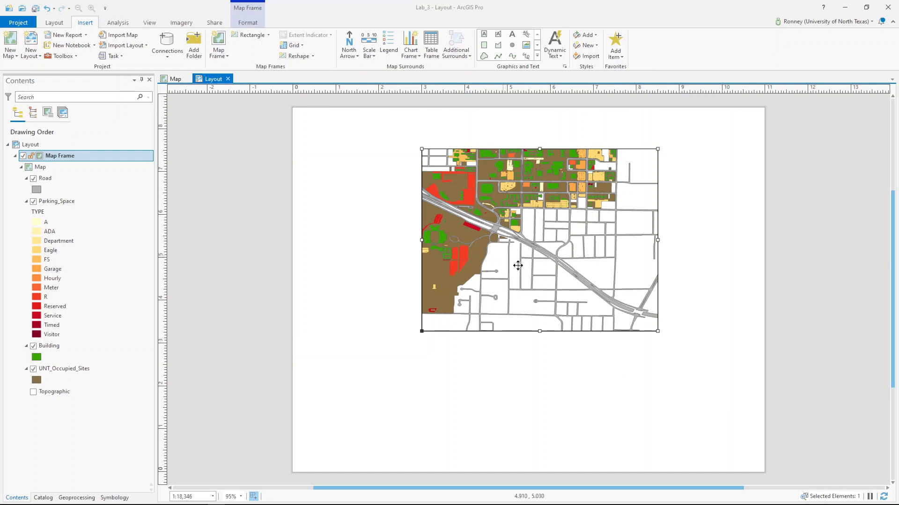
{"action": "left_click_drag", "start_coordinate": [518, 265], "coordinate": [607, 237]}
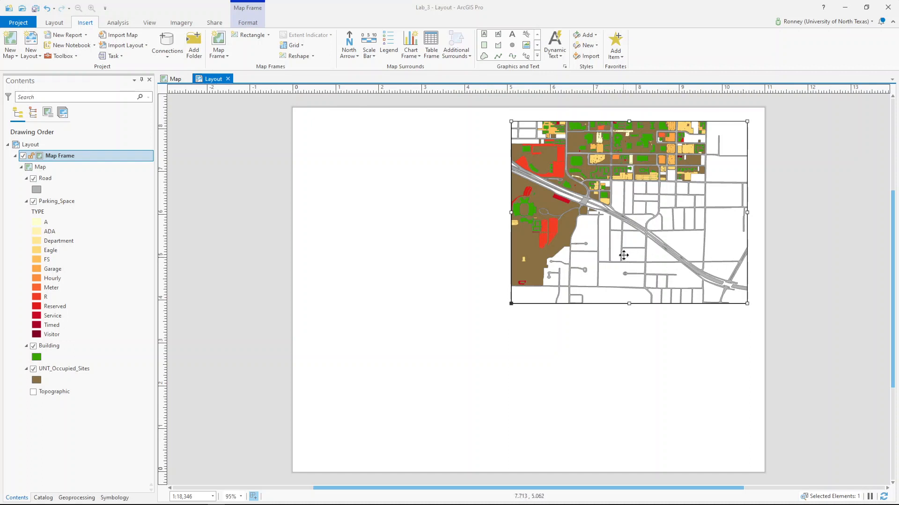
Add a horizontal guide about 2 inches above the page's lower edge and snap the map frame's bottom edge to it
{"action": "right_click", "coordinate": [162, 387]}
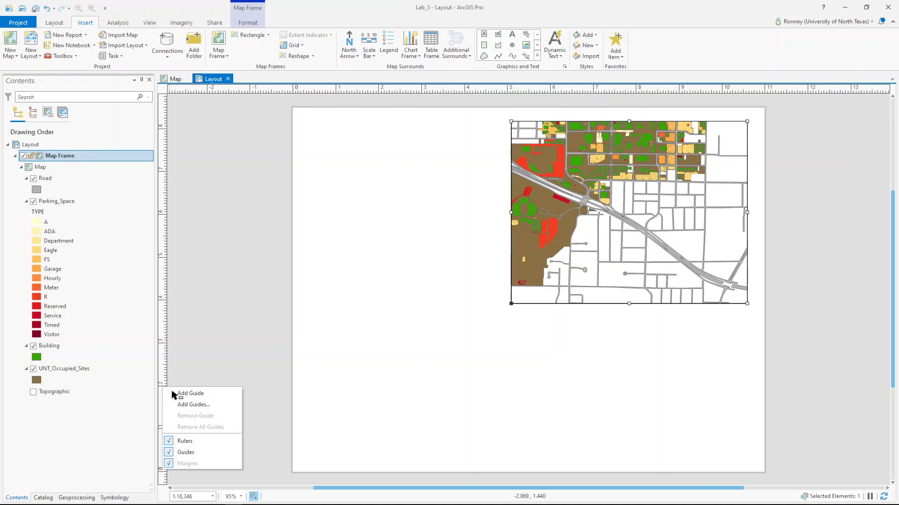
{"action": "left_click", "coordinate": [172, 393]}
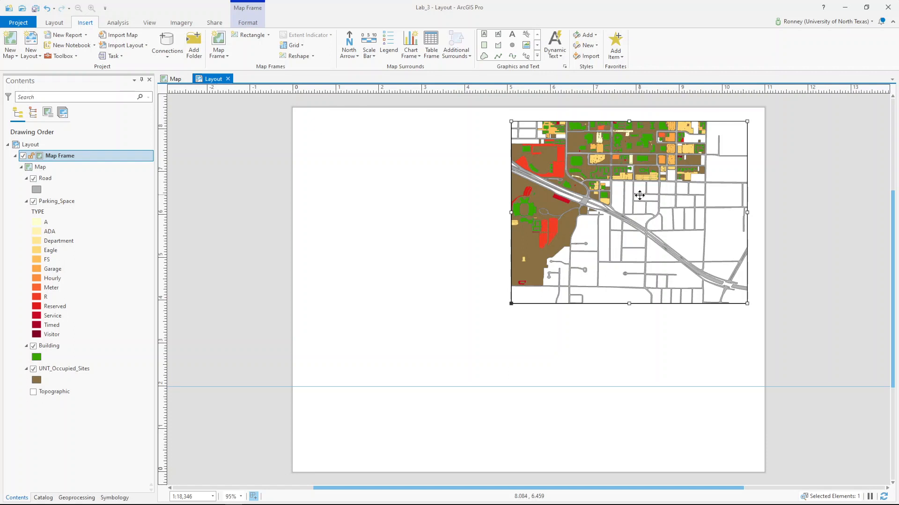
{"action": "left_click_drag", "start_coordinate": [639, 196], "coordinate": [518, 277]}
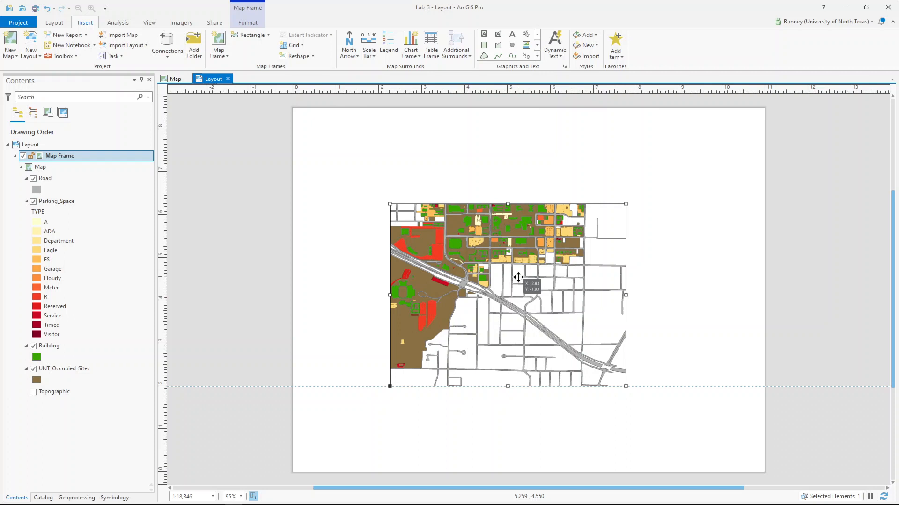
{"action": "left_click_drag", "start_coordinate": [518, 277], "coordinate": [519, 278]}
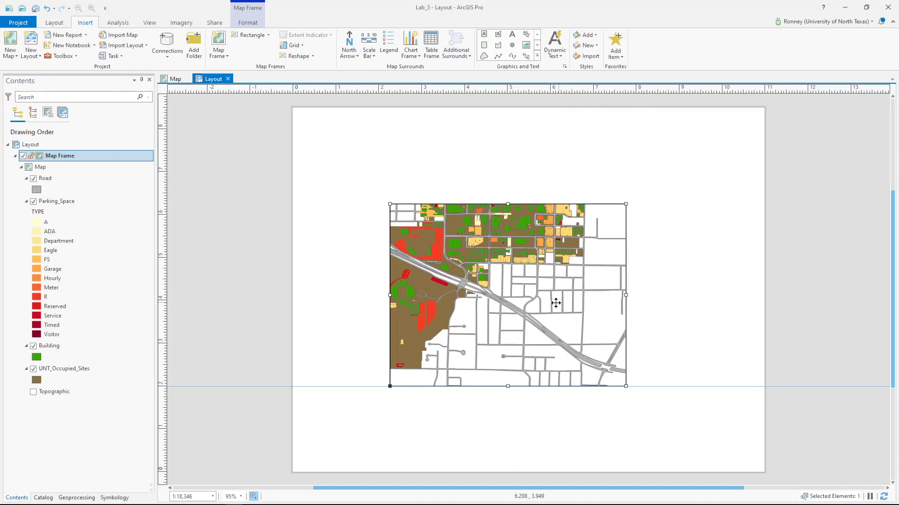
Add a vertical guide about 0.1 inch inside the page's left edge and snap the map frame's left side to it
{"action": "left_click_drag", "start_coordinate": [555, 303], "coordinate": [472, 304]}
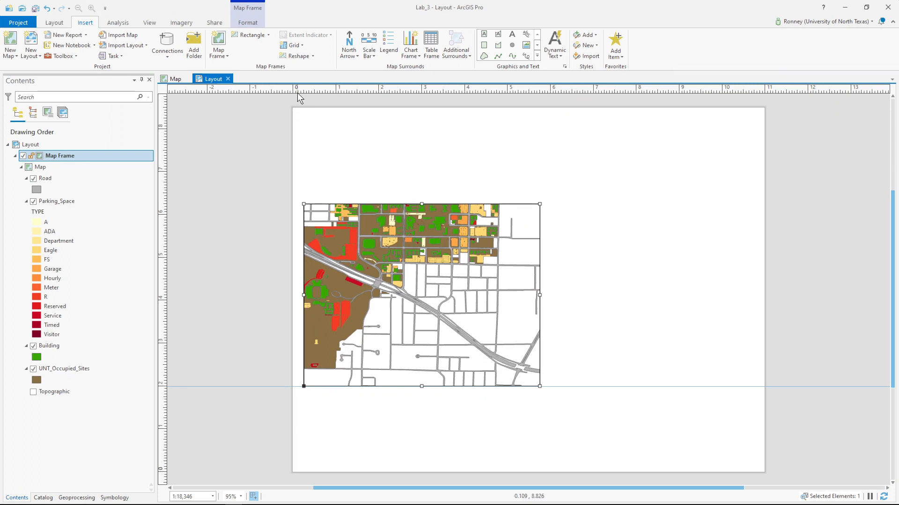
{"action": "right_click", "coordinate": [300, 96]}
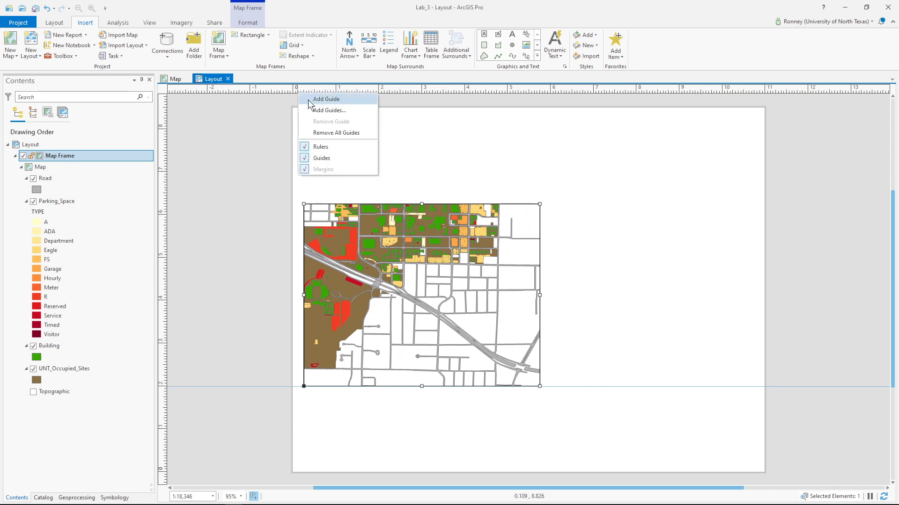
{"action": "left_click", "coordinate": [314, 97]}
{"action": "left_click_drag", "start_coordinate": [413, 339], "coordinate": [408, 339]}
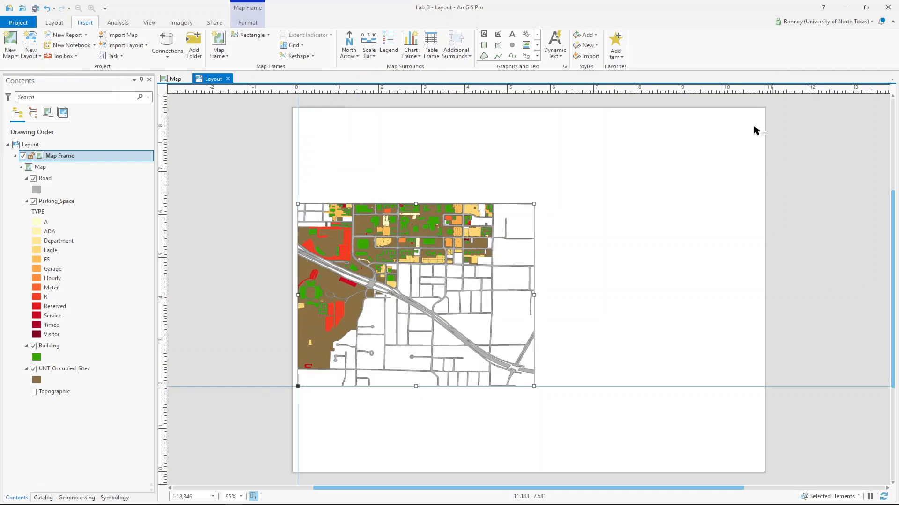
Add a vertical guide just inside the page's right edge, at about 10.9 inches, and stretch the map frame's right side to it
{"action": "right_click", "coordinate": [760, 92]}
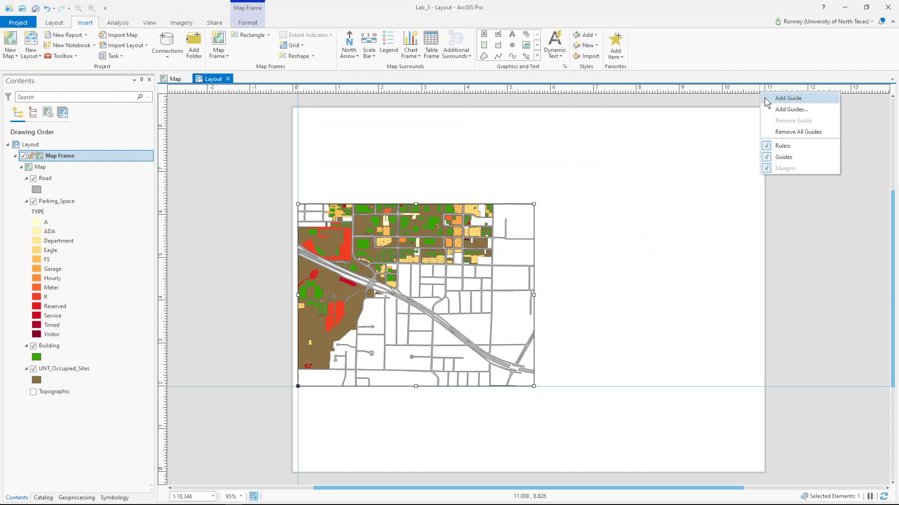
{"action": "left_click", "coordinate": [764, 97]}
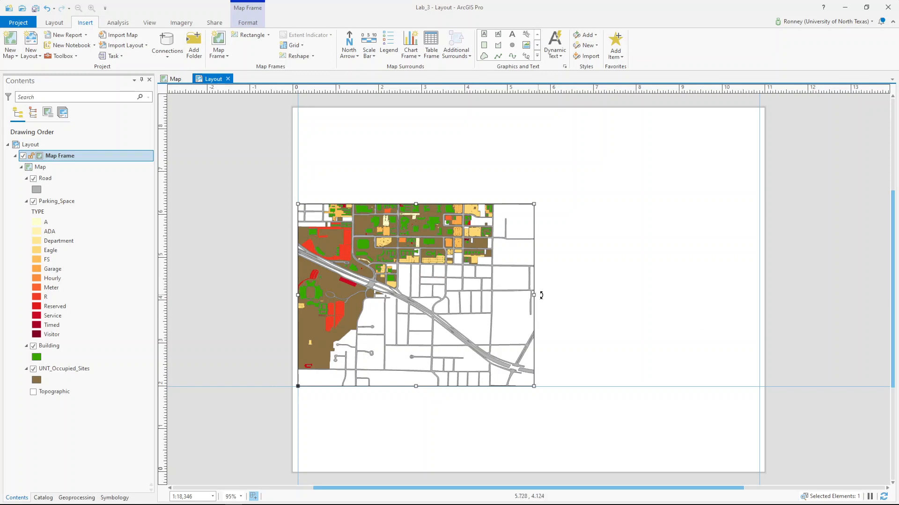
{"action": "left_click_drag", "start_coordinate": [533, 295], "coordinate": [756, 312]}
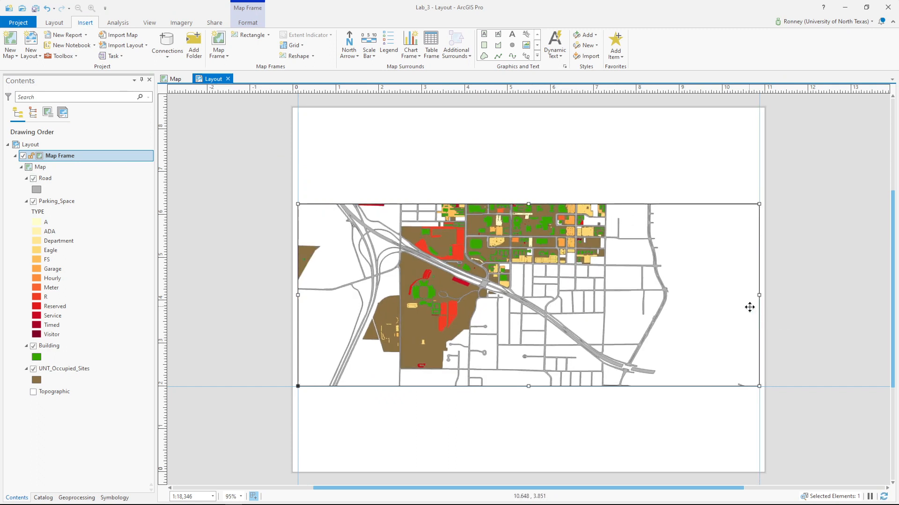
Extend the map frame upward to just below the page's top edge and zoom its map to the Building layer
{"action": "left_click_drag", "start_coordinate": [528, 204], "coordinate": [529, 205]}
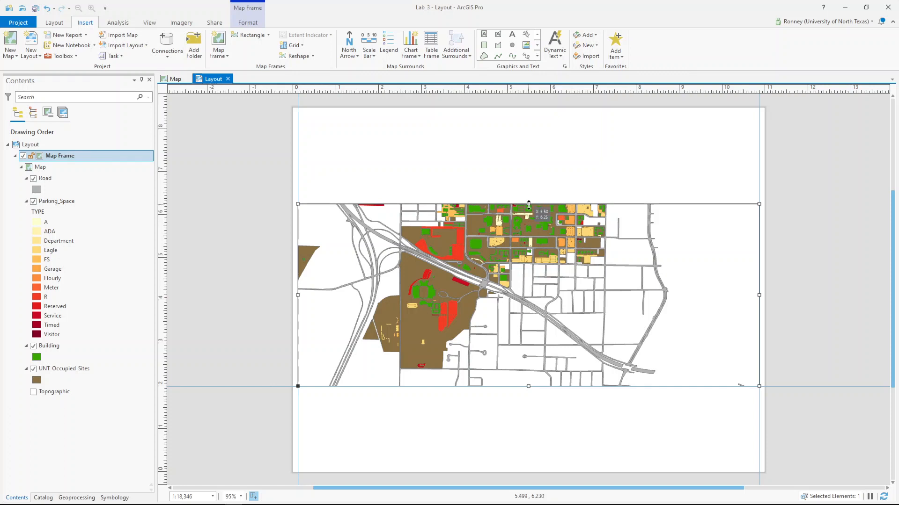
{"action": "left_click_drag", "start_coordinate": [758, 205], "coordinate": [759, 113]}
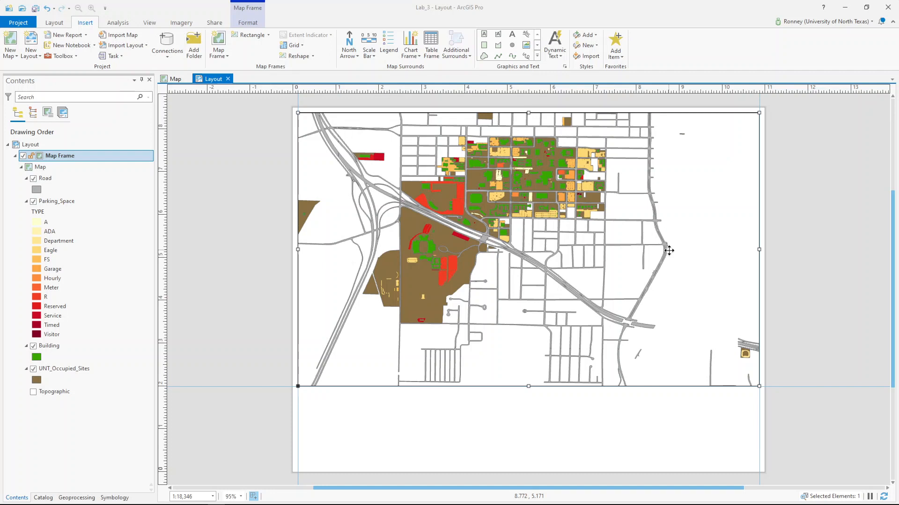
{"action": "right_click", "coordinate": [50, 348]}
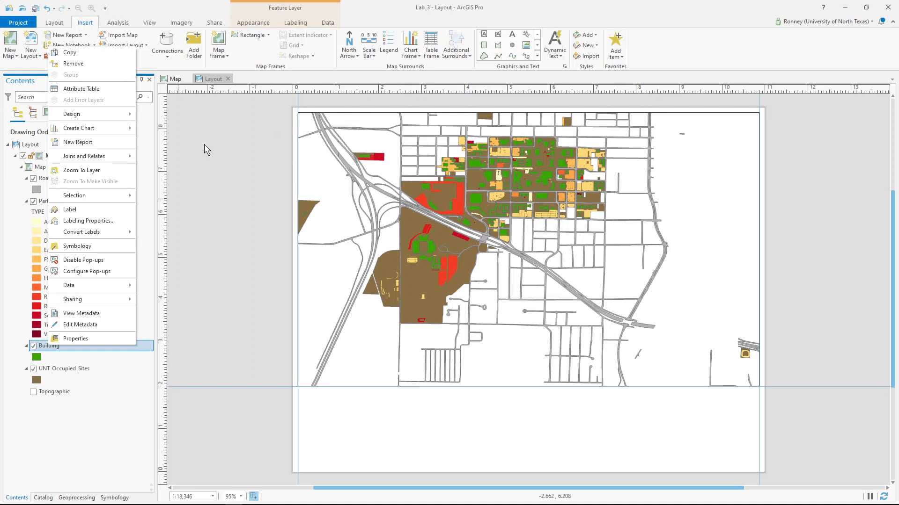
{"action": "left_click", "coordinate": [68, 172]}
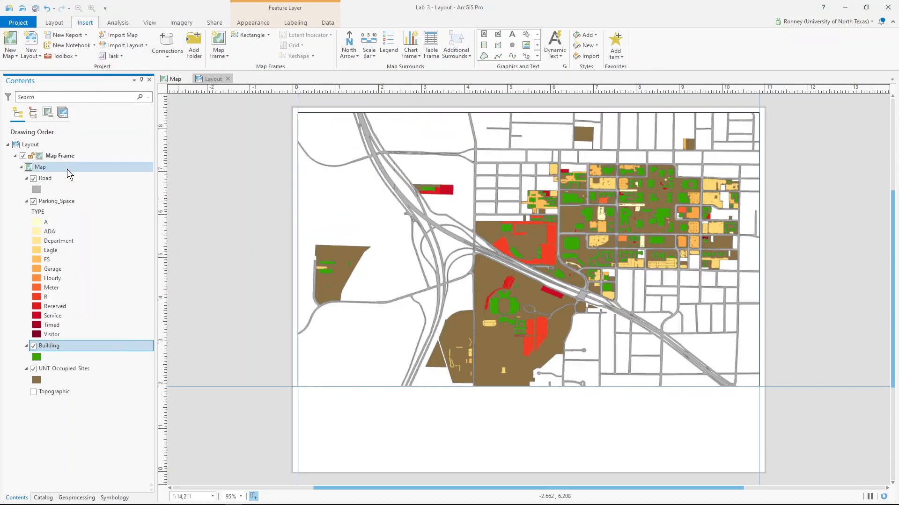
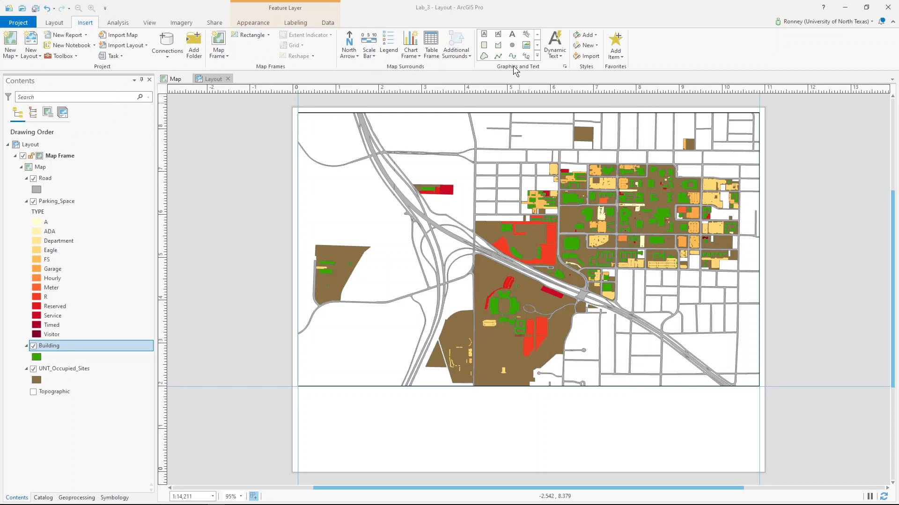
Insert a text element in the blank area below the map frame and set its text to "UNT Parking Map"
{"action": "left_click", "coordinate": [512, 32]}
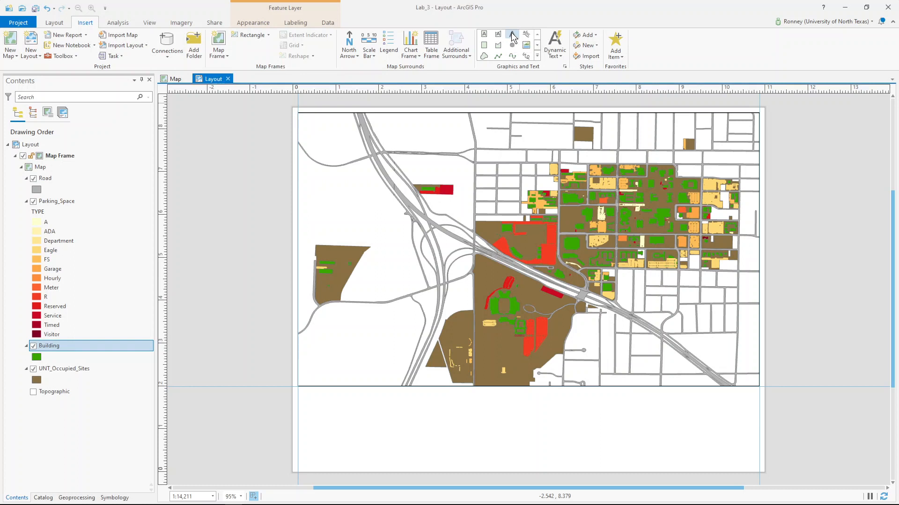
{"action": "left_click", "coordinate": [356, 418]}
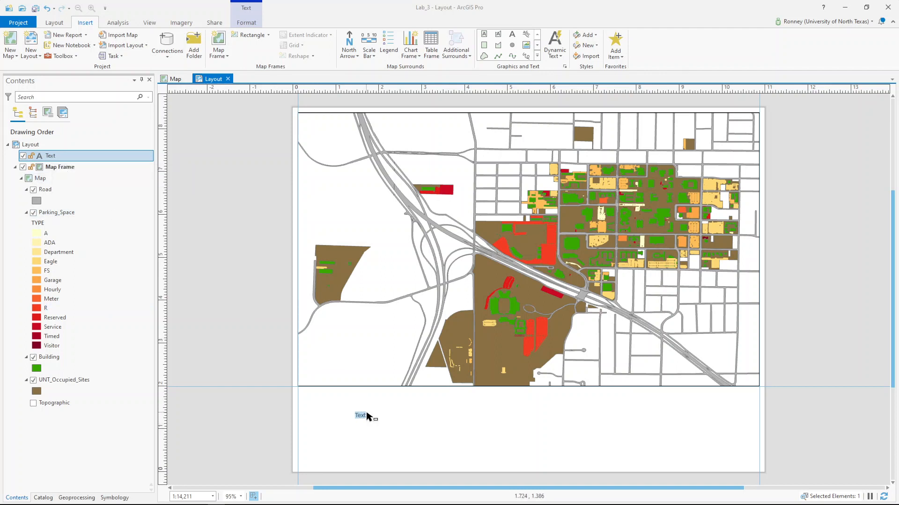
{"action": "left_click", "coordinate": [52, 155]}
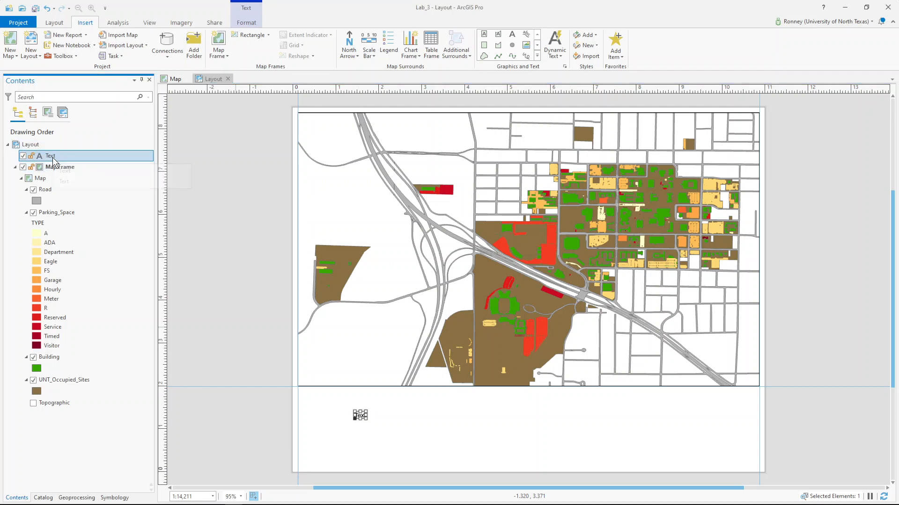
{"action": "double_click", "coordinate": [45, 157]}
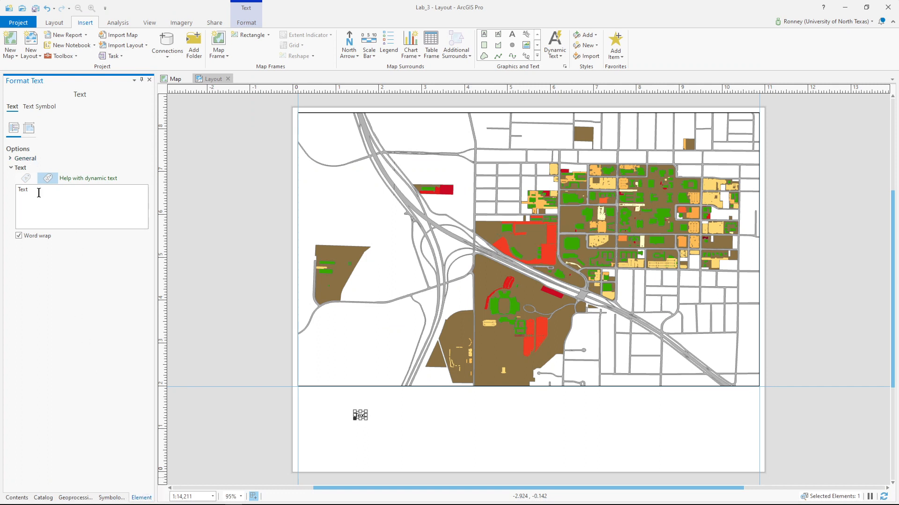
{"action": "left_click_drag", "start_coordinate": [39, 193], "coordinate": [14, 196]}
{"action": "type", "text": "UNT Parking Map"}
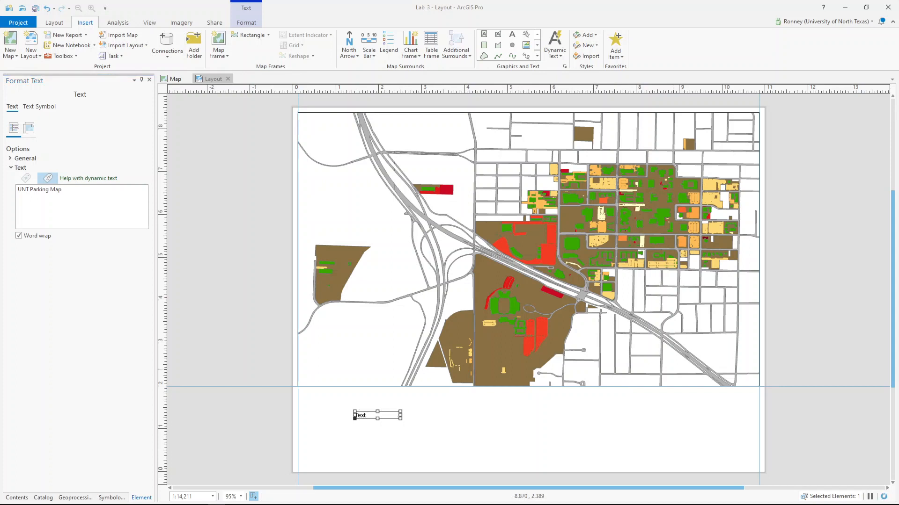
Format the "UNT Parking Map" title as Tahoma Bold at 24 pt and apply the change
{"action": "left_click", "coordinate": [44, 109]}
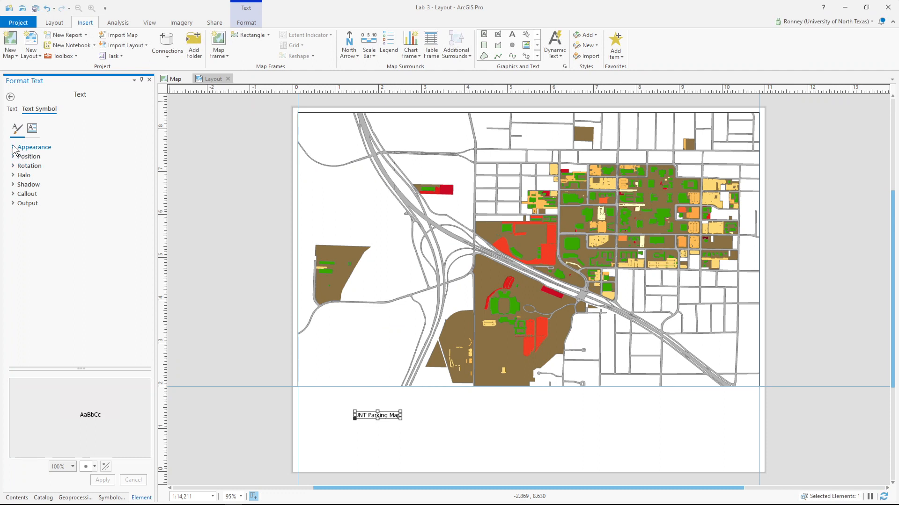
{"action": "left_click", "coordinate": [14, 148]}
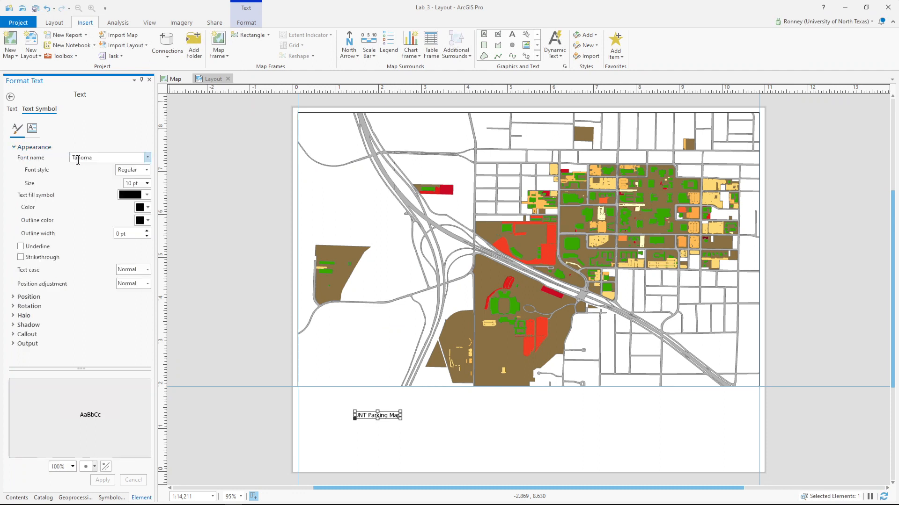
{"action": "left_click", "coordinate": [147, 158]}
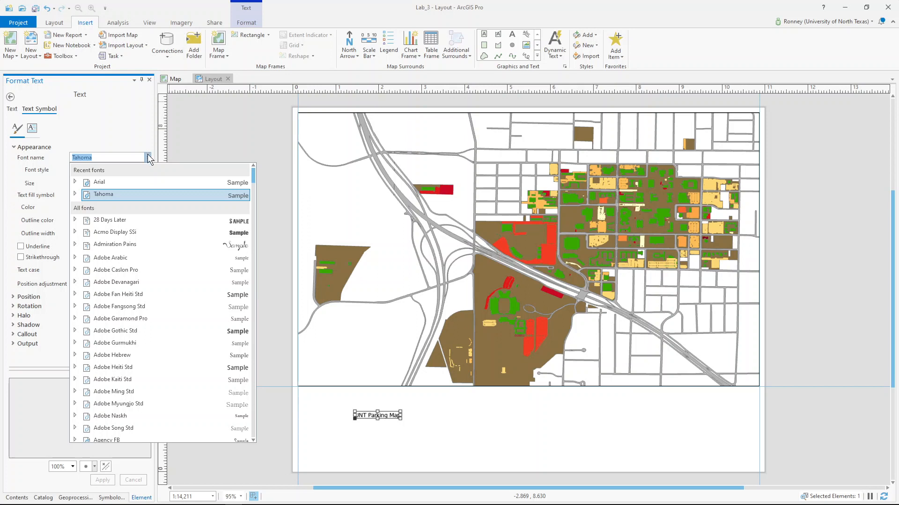
{"action": "left_click", "coordinate": [149, 158]}
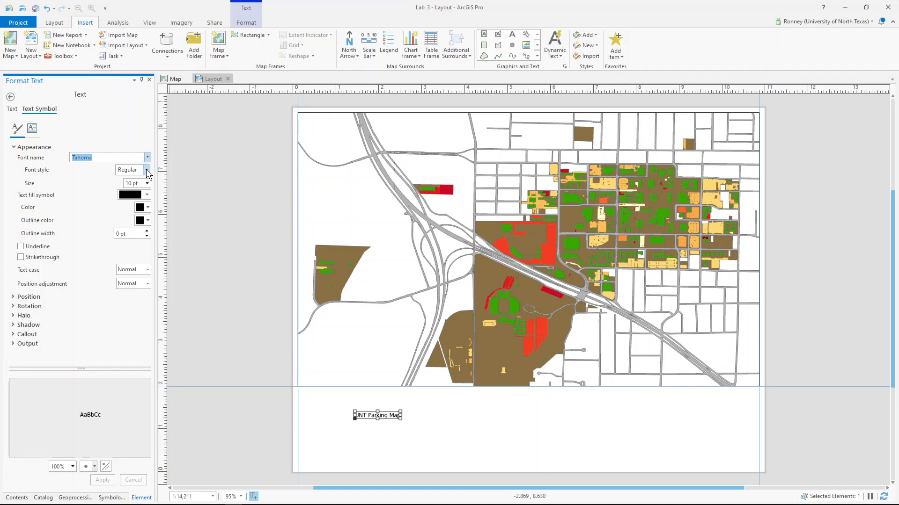
{"action": "left_click", "coordinate": [147, 170]}
{"action": "left_click", "coordinate": [141, 193]}
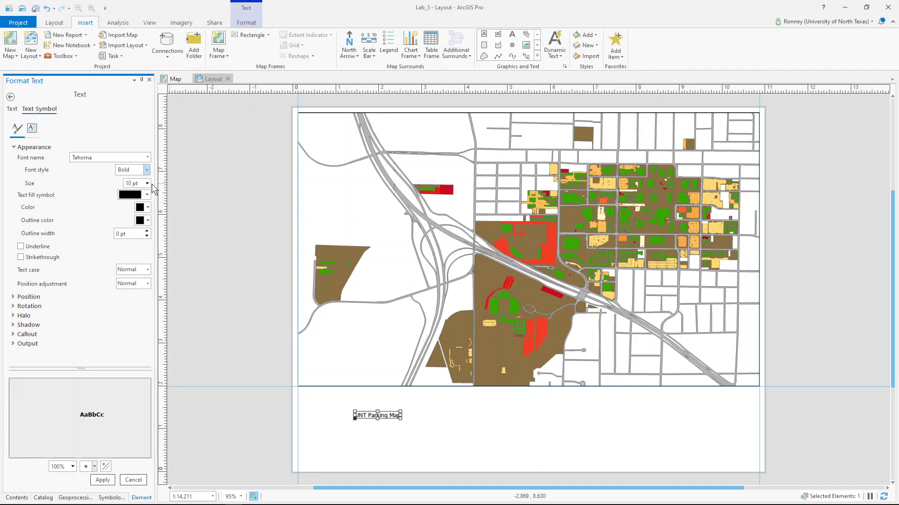
{"action": "left_click", "coordinate": [147, 184]}
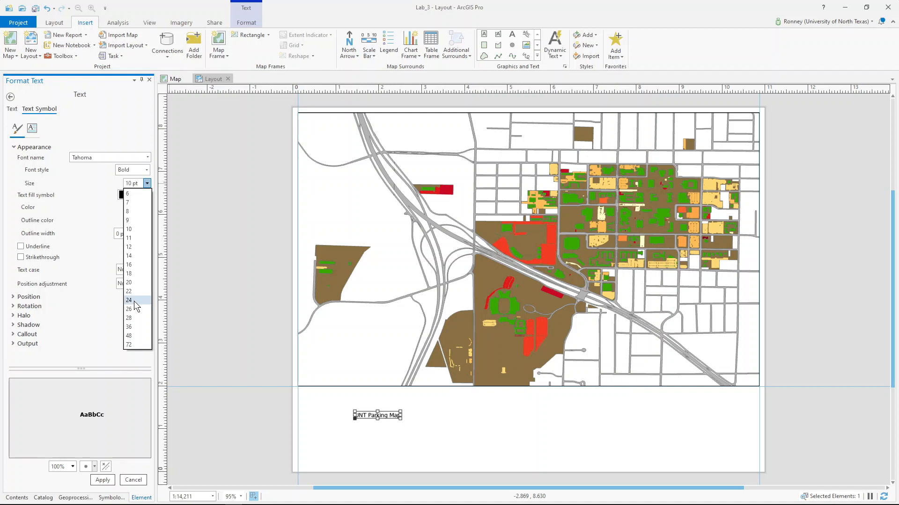
{"action": "left_click", "coordinate": [134, 301]}
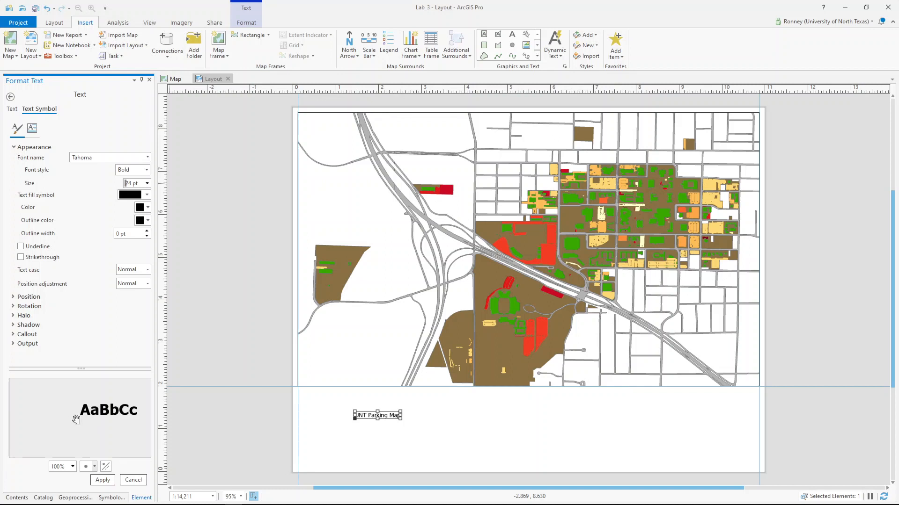
{"action": "left_click", "coordinate": [102, 480]}
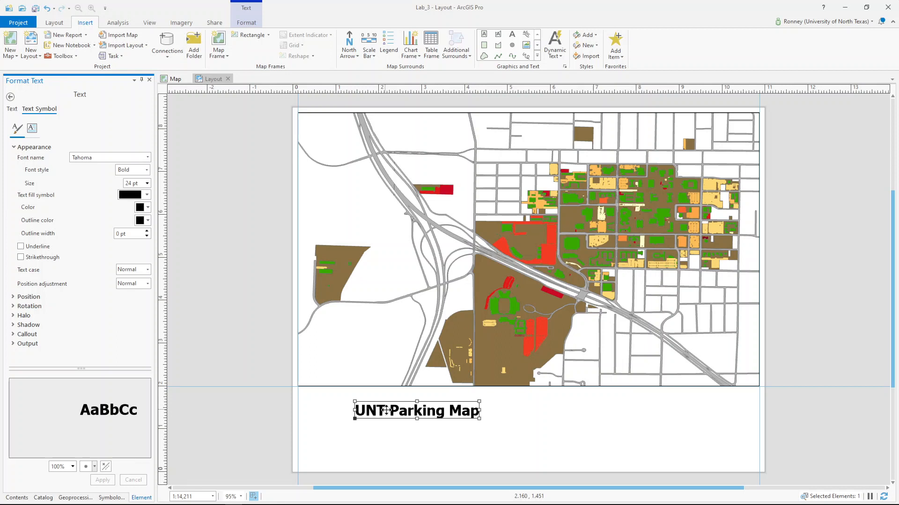
Move the "UNT Parking Map" title under the map frame's lower-right corner, aligning its right side with the right guide
{"action": "left_click_drag", "start_coordinate": [384, 411], "coordinate": [650, 407]}
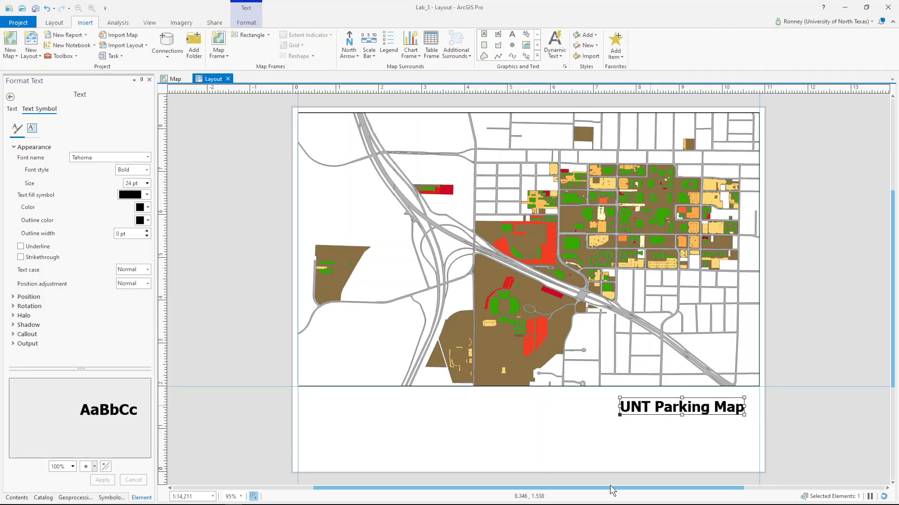
{"action": "left_click", "coordinate": [12, 104]}
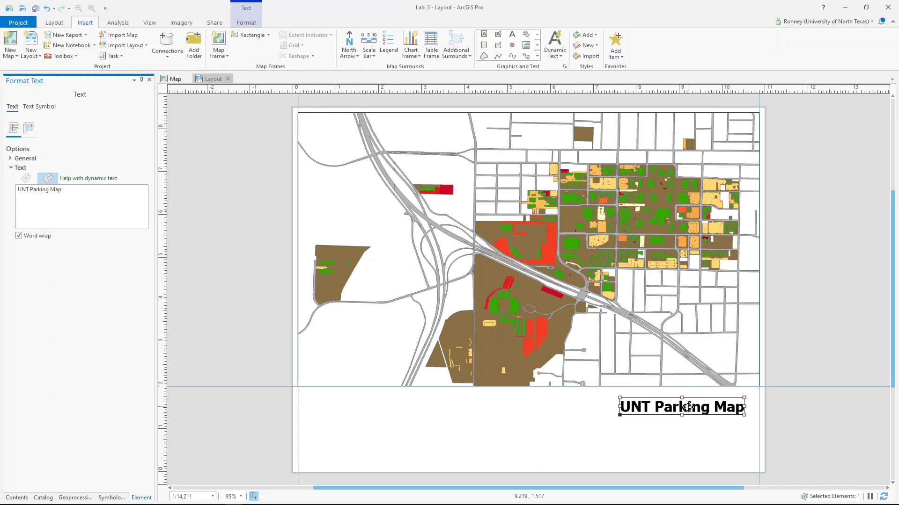
{"action": "left_click", "coordinate": [55, 23]}
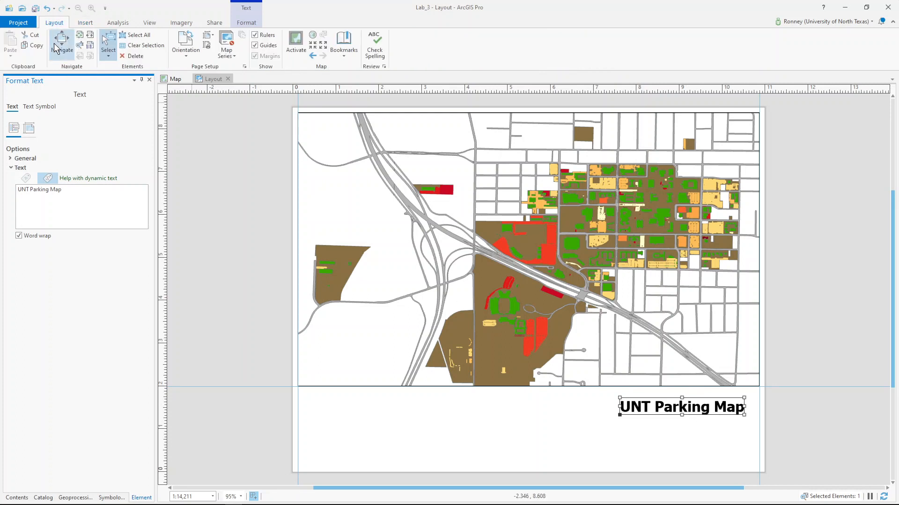
{"action": "left_click", "coordinate": [114, 40]}
{"action": "mouse_move", "coordinate": [677, 408]}
{"action": "left_mouse_down"}
{"action": "mouse_move", "coordinate": [466, 438]}
{"action": "mouse_move", "coordinate": [715, 430]}
{"action": "mouse_move", "coordinate": [723, 417]}
{"action": "mouse_move", "coordinate": [674, 403]}
{"action": "left_mouse_up"}
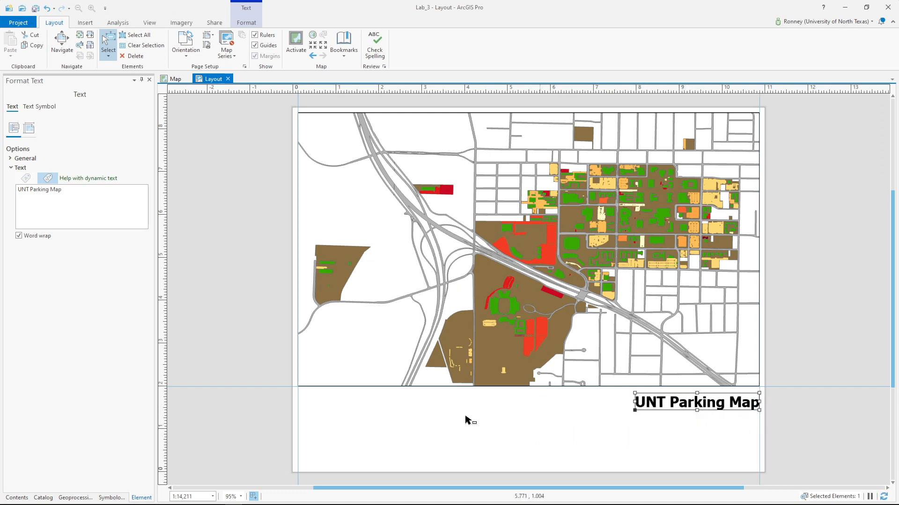
Select the Map Frame element in the layout's contents as the target for inserting map surrounds
{"action": "left_click", "coordinate": [17, 498]}
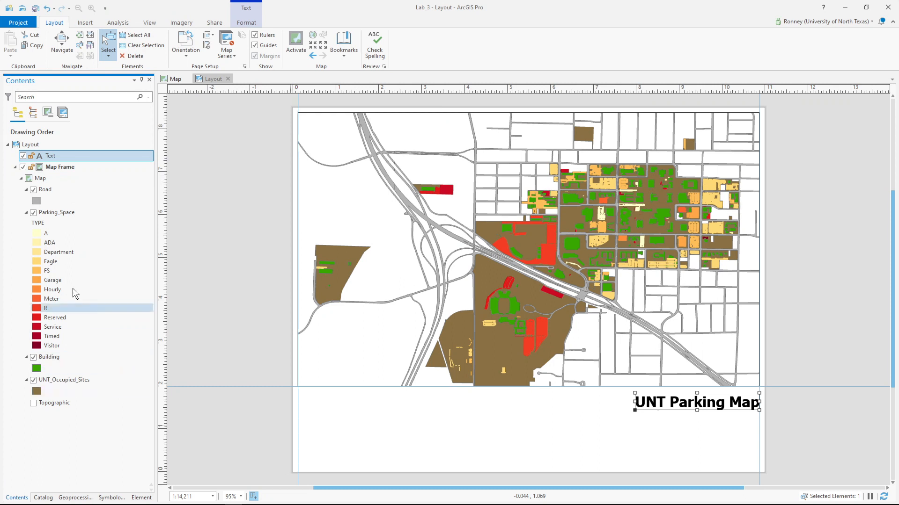
{"action": "left_click", "coordinate": [70, 170]}
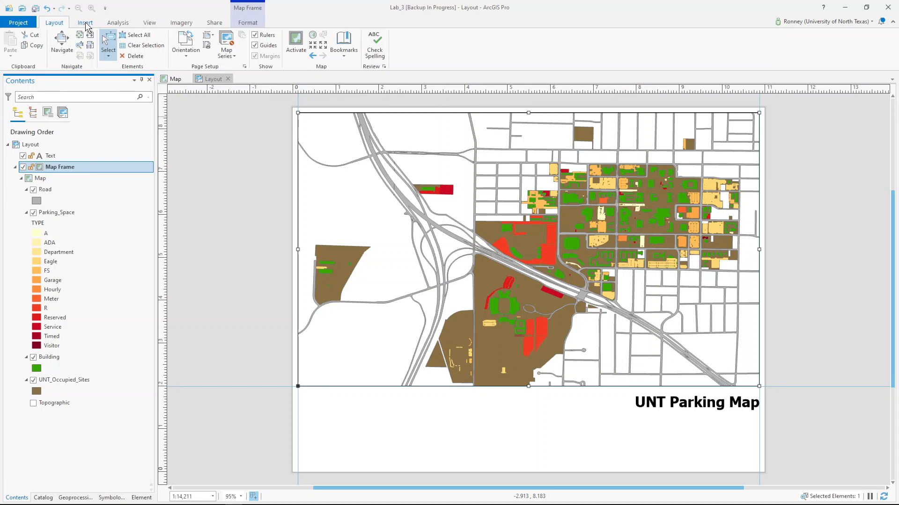
{"action": "left_click", "coordinate": [86, 24]}
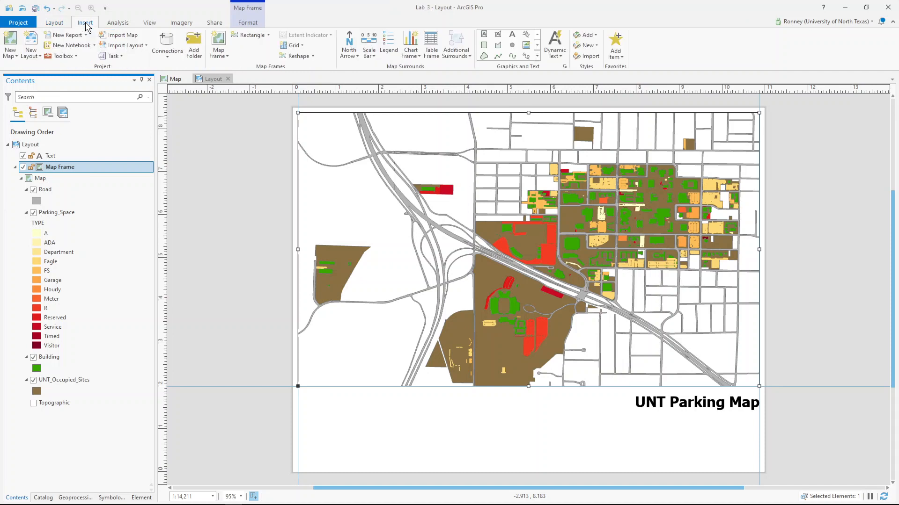
{"action": "left_click", "coordinate": [354, 57]}
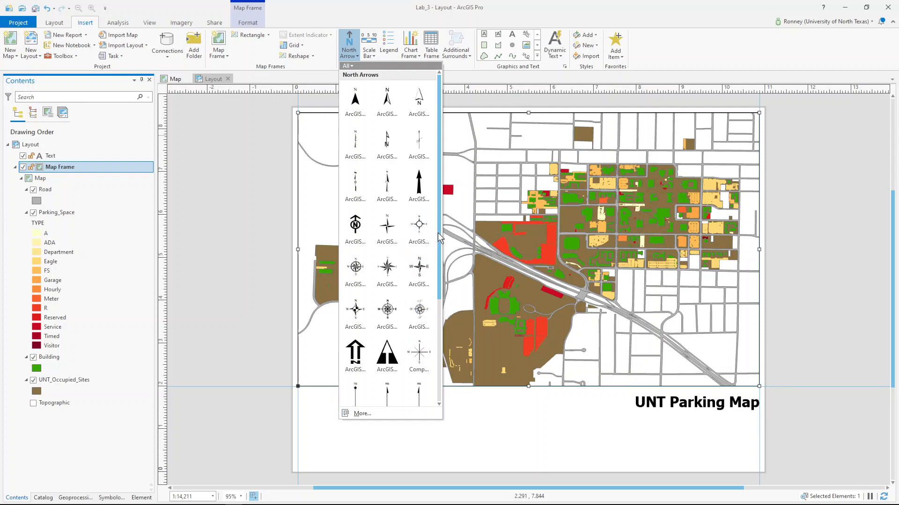
{"action": "left_click_drag", "start_coordinate": [439, 233], "coordinate": [451, 159]}
{"action": "key", "text": "Escape"}
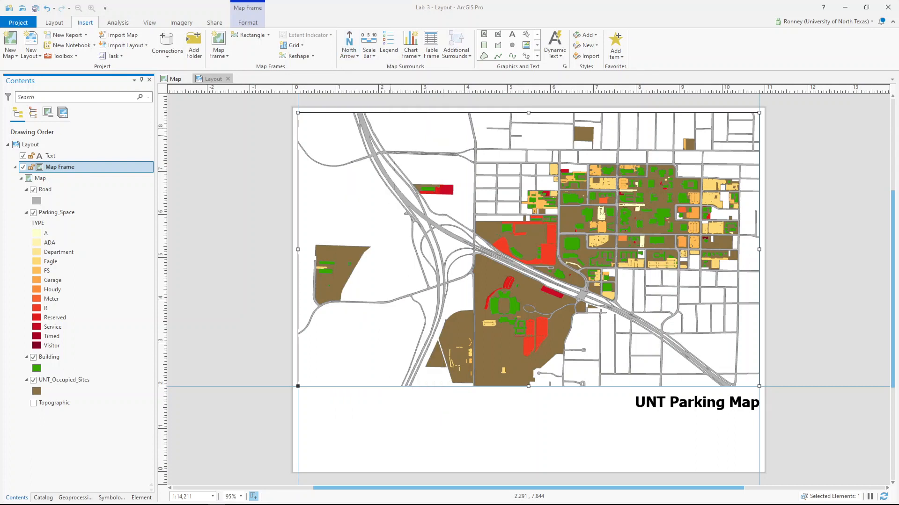
Insert the ArcGIS North 1 north arrow in the blank area below the map frame's lower-left corner
{"action": "left_click", "coordinate": [356, 57]}
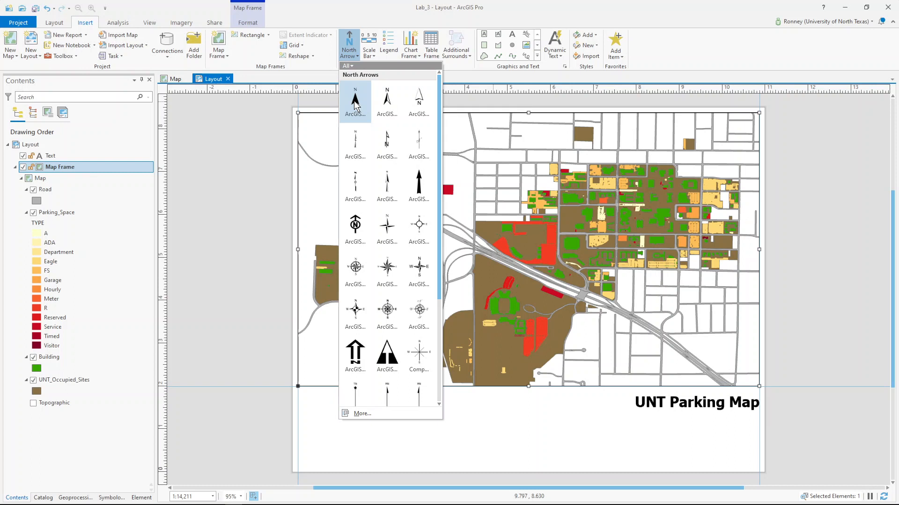
{"action": "scroll", "coordinate": [374, 361], "scroll_direction": "down", "scroll_amount": 2}
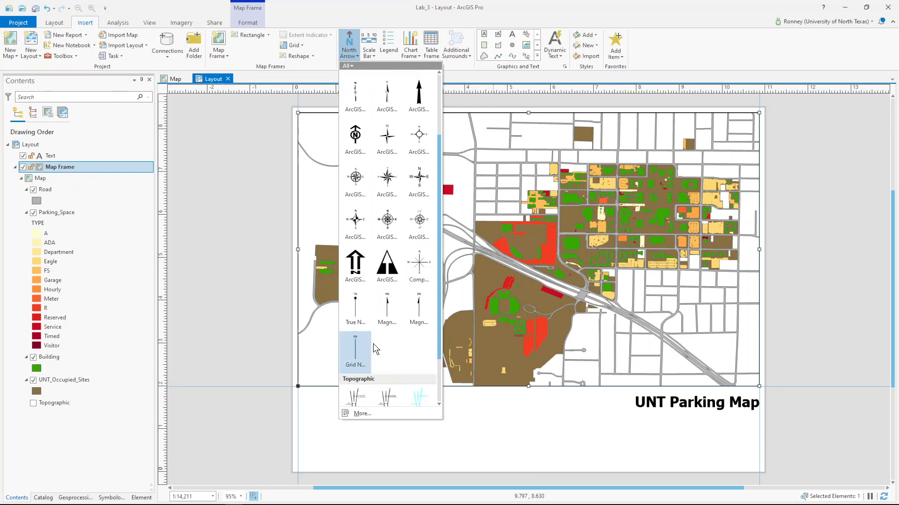
{"action": "scroll", "coordinate": [406, 269], "scroll_direction": "up", "scroll_amount": 2}
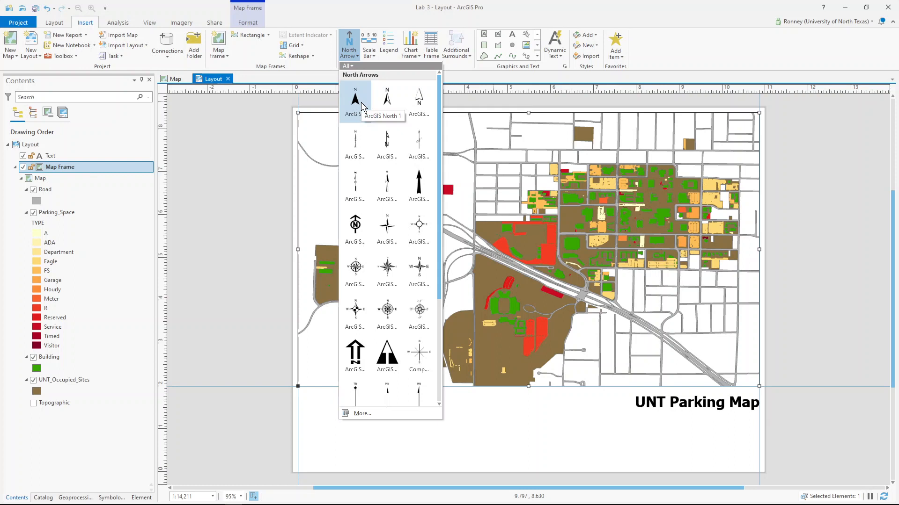
{"action": "left_click", "coordinate": [361, 102]}
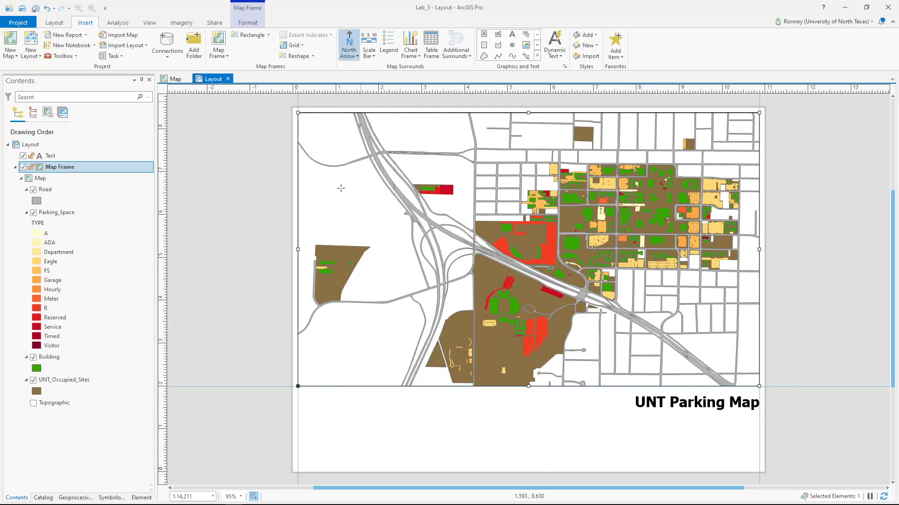
{"action": "left_click", "coordinate": [331, 416]}
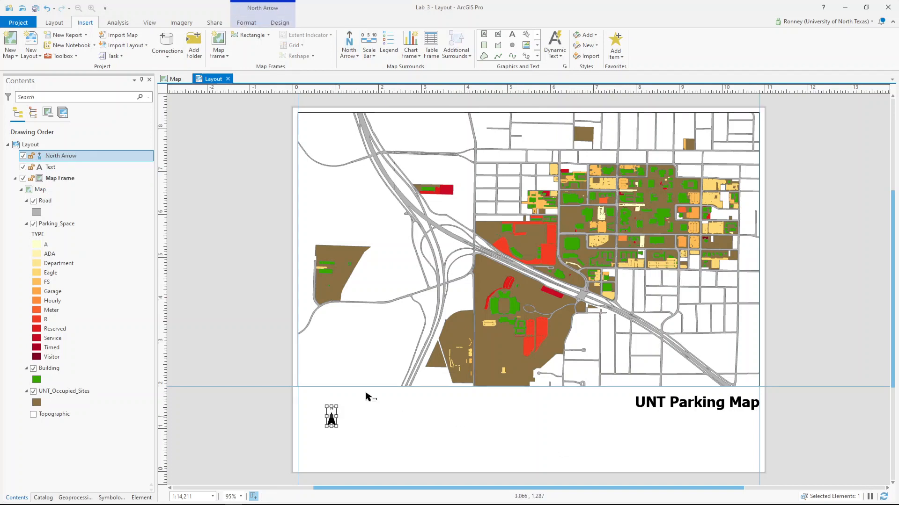
Try resizing the north arrow by its upper-right corner, and undo the size changes
{"action": "left_click_drag", "start_coordinate": [337, 416], "coordinate": [428, 313]}
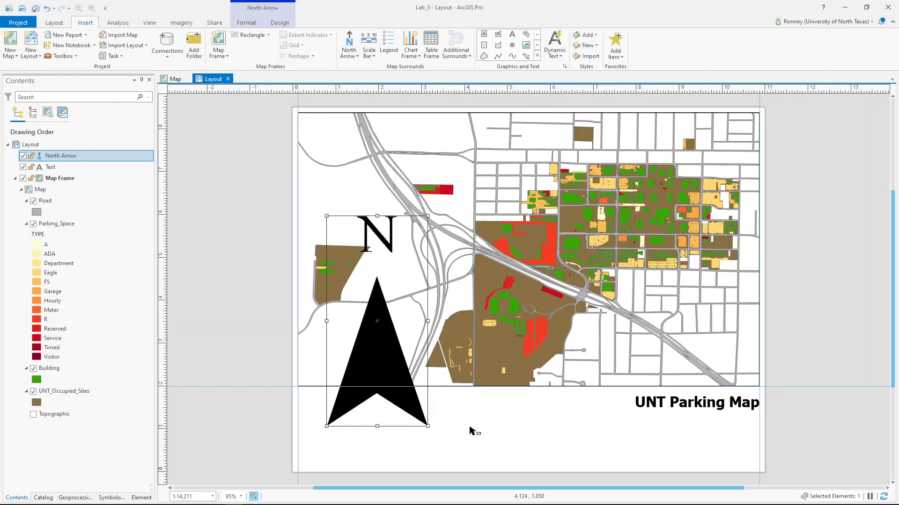
{"action": "left_click_drag", "start_coordinate": [428, 216], "coordinate": [385, 307]}
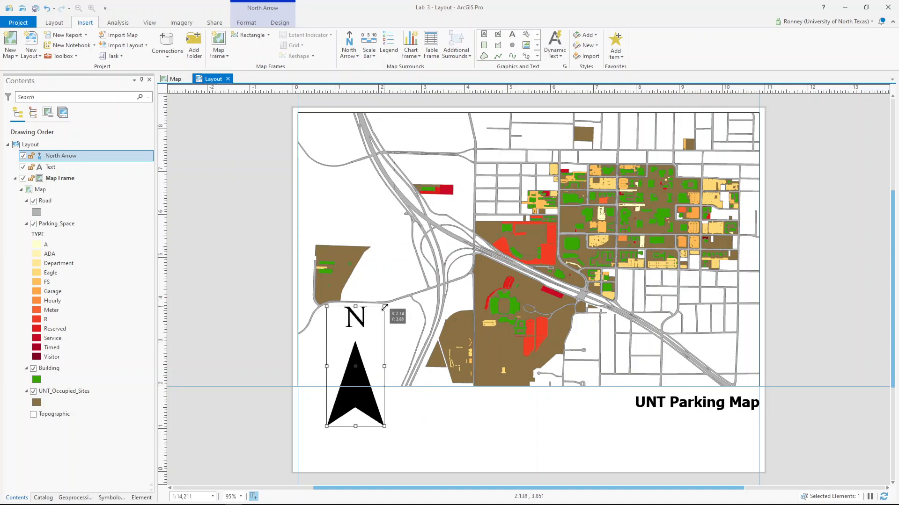
{"action": "left_click", "coordinate": [48, 8]}
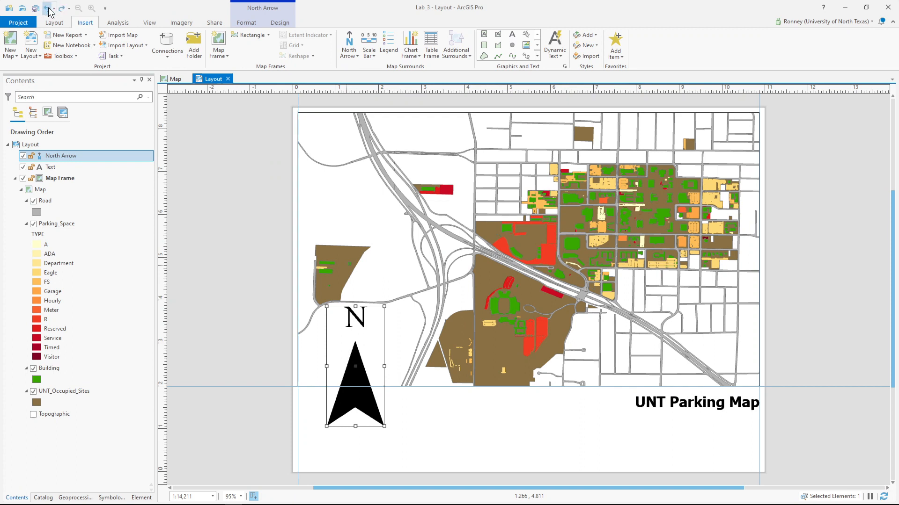
{"action": "left_click", "coordinate": [49, 8]}
{"action": "left_click", "coordinate": [49, 8]}
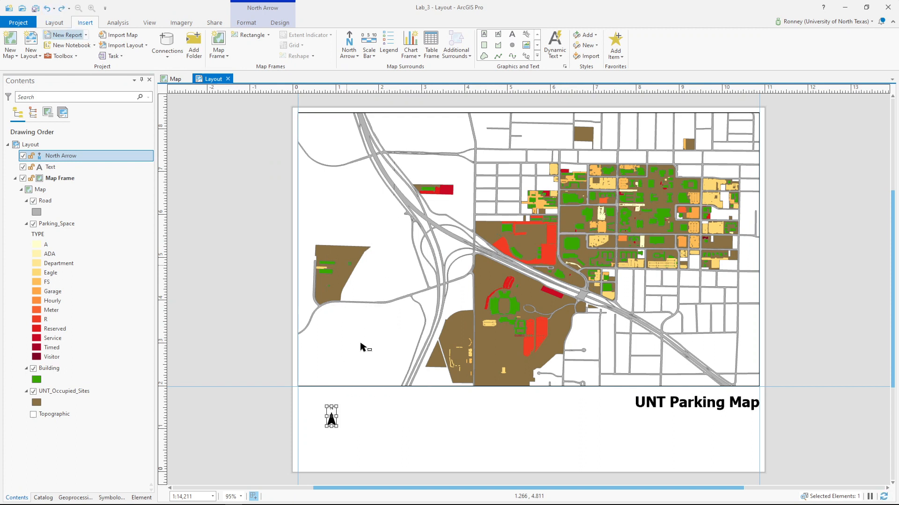
Move the north arrow into the upper-left corner of the map frame and deselect it
{"action": "left_click", "coordinate": [427, 427]}
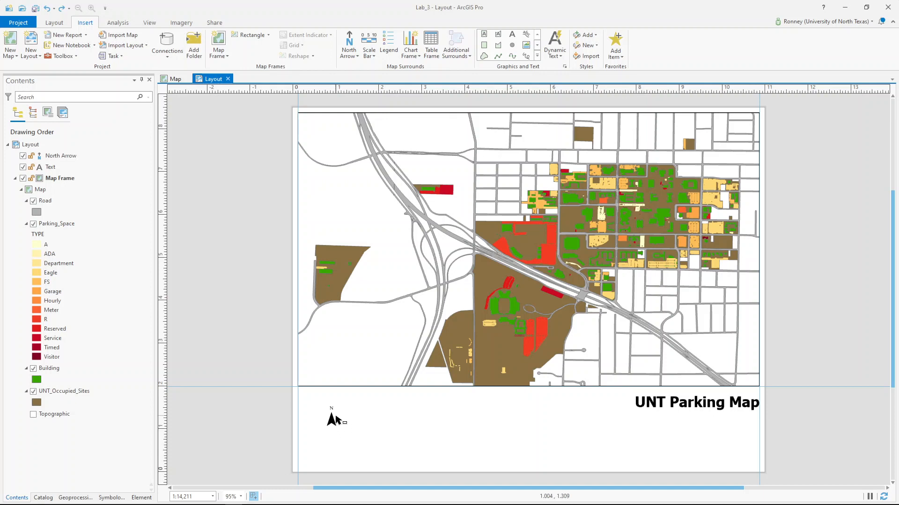
{"action": "left_click", "coordinate": [332, 421]}
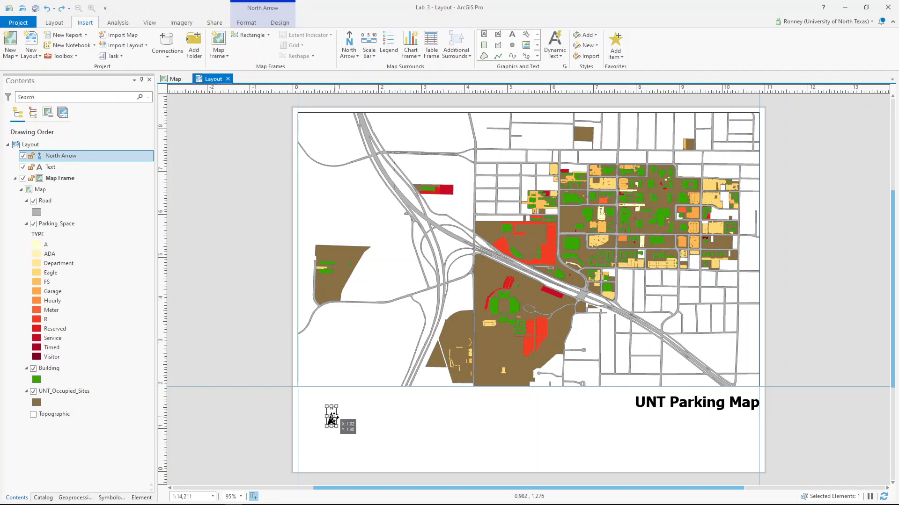
{"action": "left_click_drag", "start_coordinate": [331, 414], "coordinate": [311, 127]}
{"action": "left_click", "coordinate": [354, 424]}
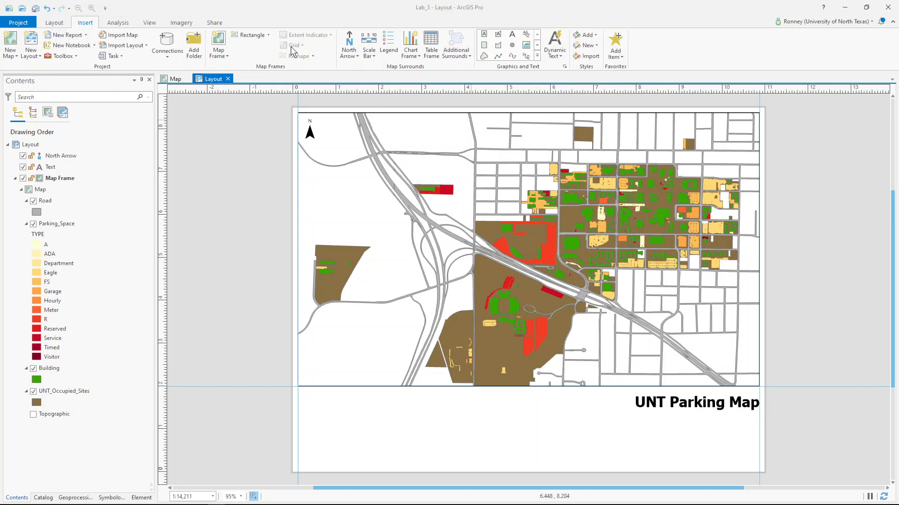
Insert an imperial Scale Line 1 scale bar in the blank area below the map frame, beside the title
{"action": "left_click", "coordinate": [372, 53]}
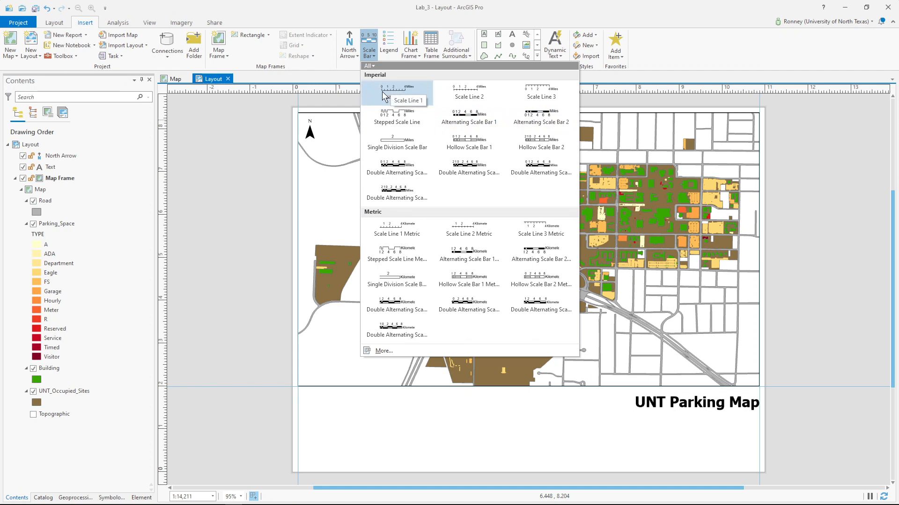
{"action": "left_click", "coordinate": [415, 94]}
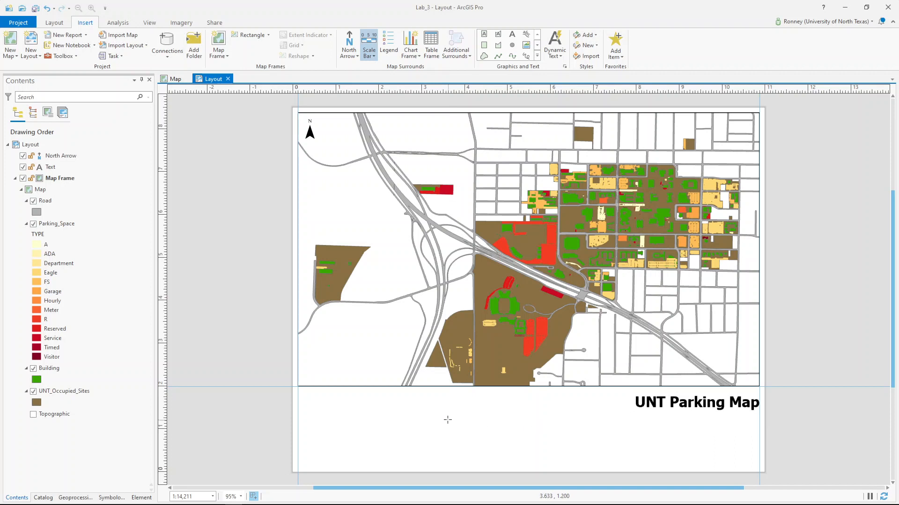
{"action": "left_click", "coordinate": [447, 420]}
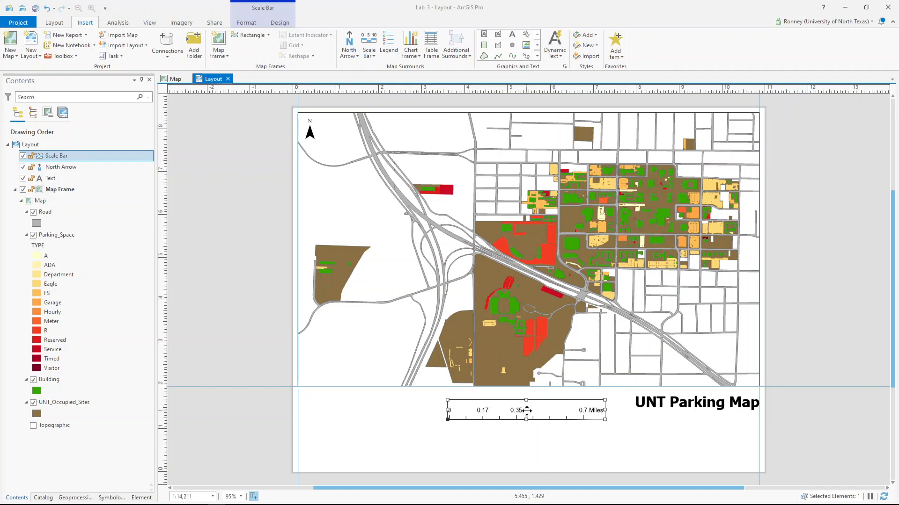
Open the scale bar's formatting properties and set its fitting strategy to Adjust width
{"action": "double_click", "coordinate": [62, 155]}
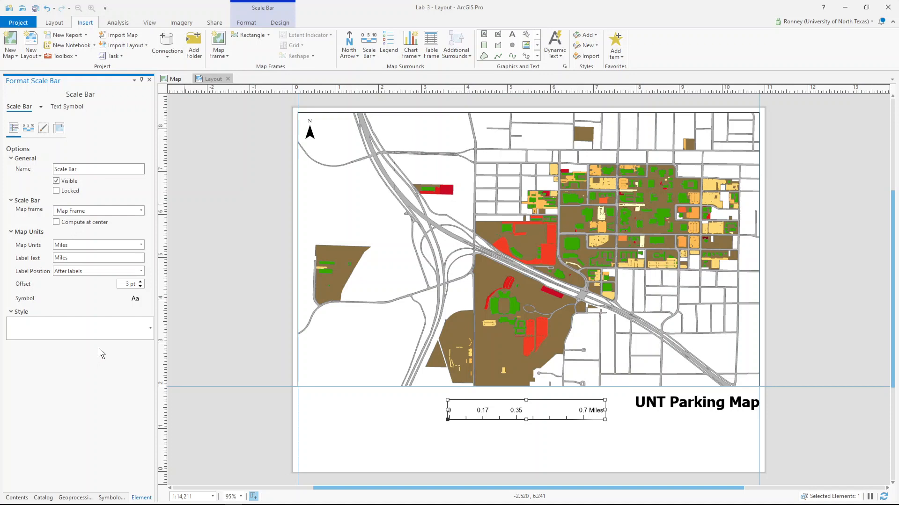
{"action": "left_click", "coordinate": [32, 133]}
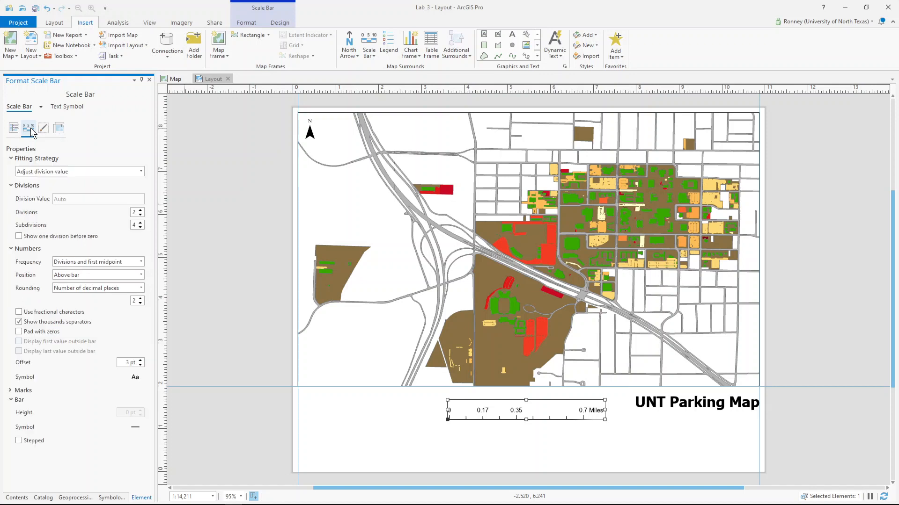
{"action": "left_click", "coordinate": [142, 172]}
{"action": "left_click", "coordinate": [36, 209]}
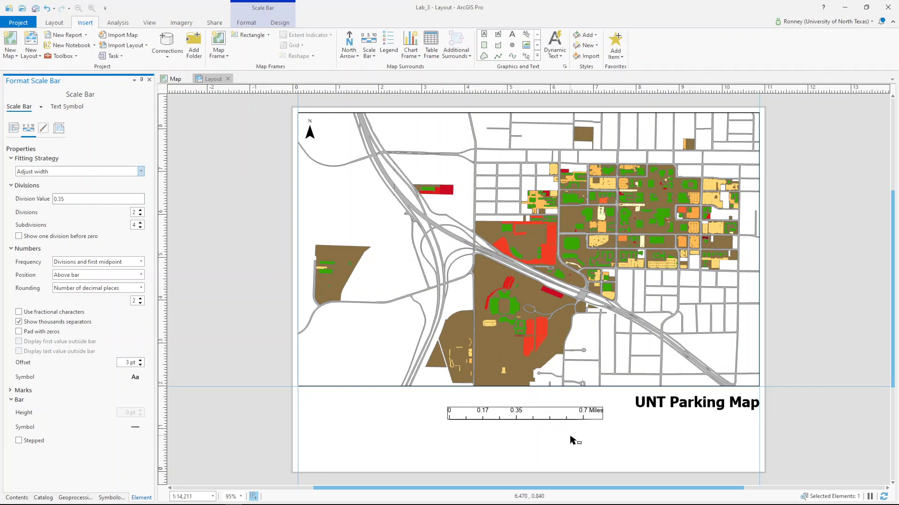
{"action": "left_click", "coordinate": [606, 415]}
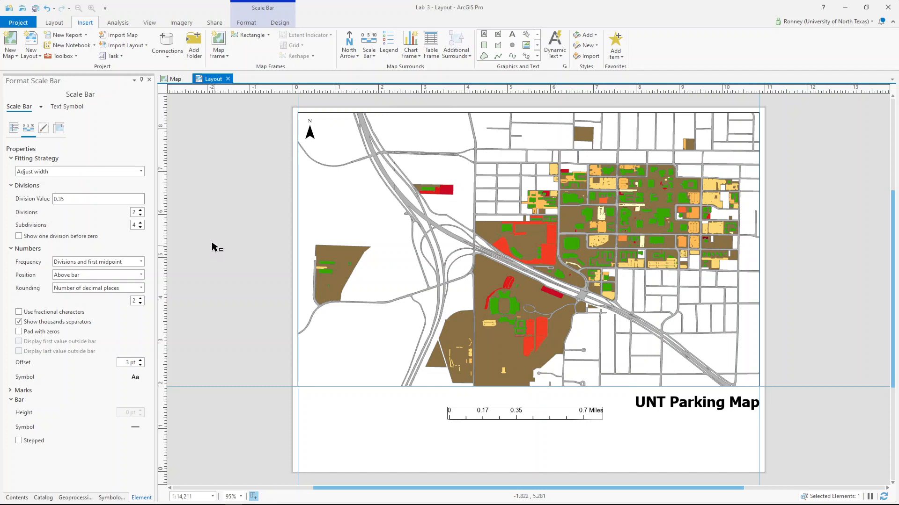
Set the scale bar's division value to 0.5 and its number of divisions to 1
{"action": "left_click_drag", "start_coordinate": [83, 200], "coordinate": [26, 198]}
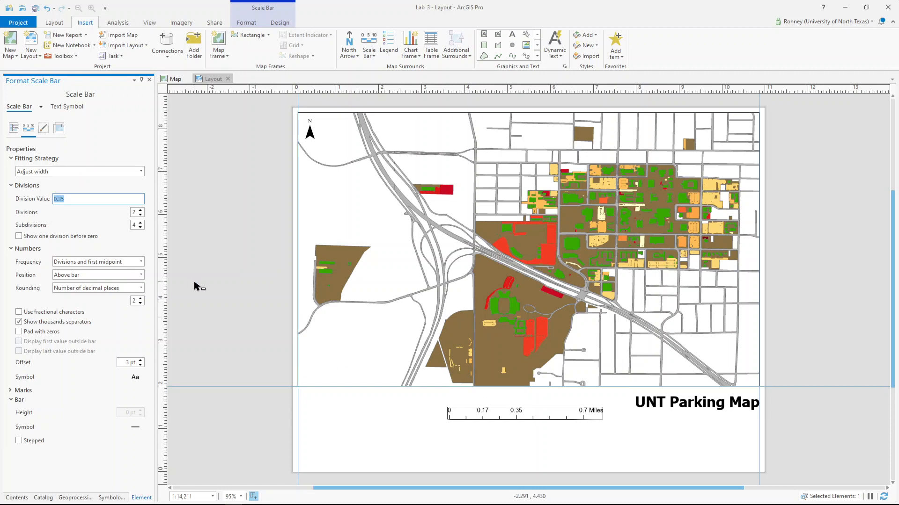
{"action": "type", "text": "0.5"}
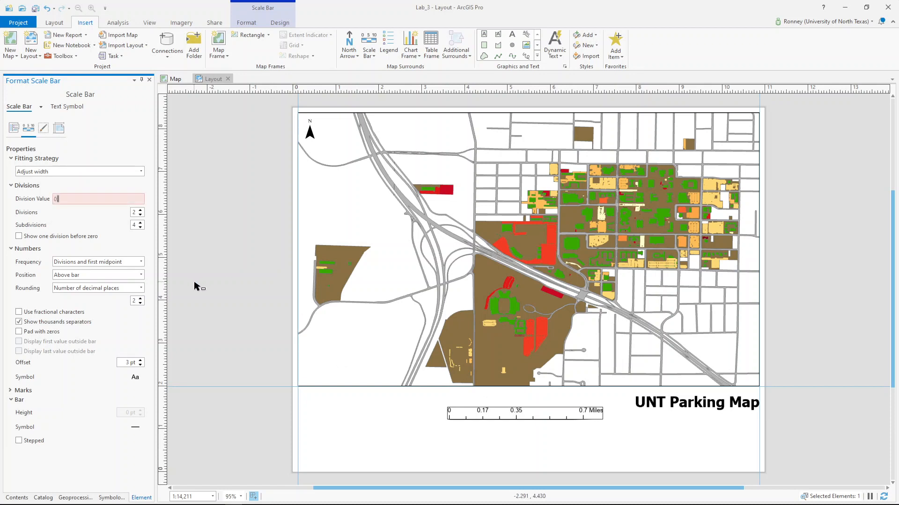
{"action": "left_click", "coordinate": [140, 215]}
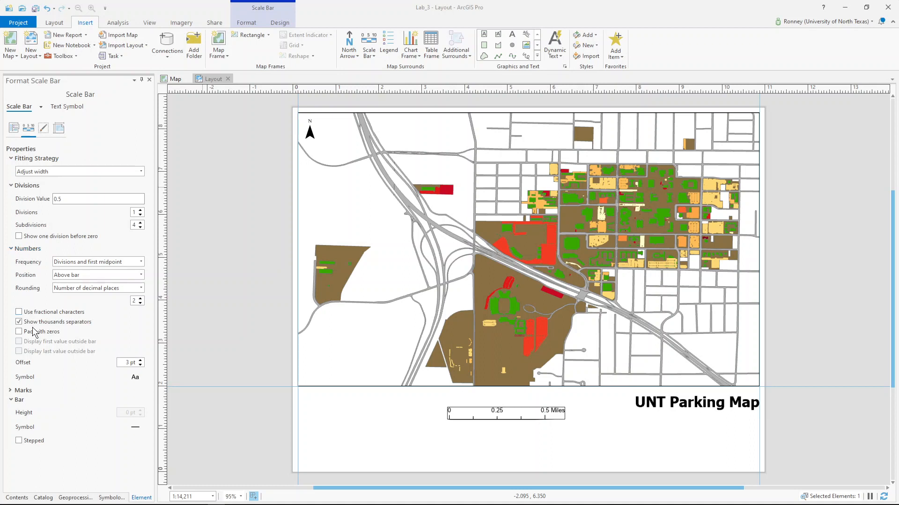
Set the text size of the scale bar's numbers to 14 pt and apply the change
{"action": "left_click", "coordinate": [135, 377]}
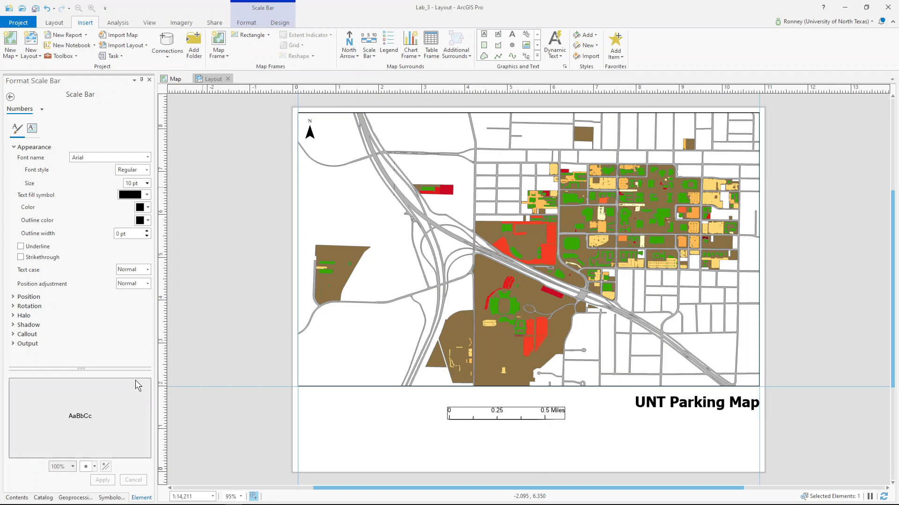
{"action": "left_click", "coordinate": [147, 184]}
{"action": "left_click", "coordinate": [138, 257]}
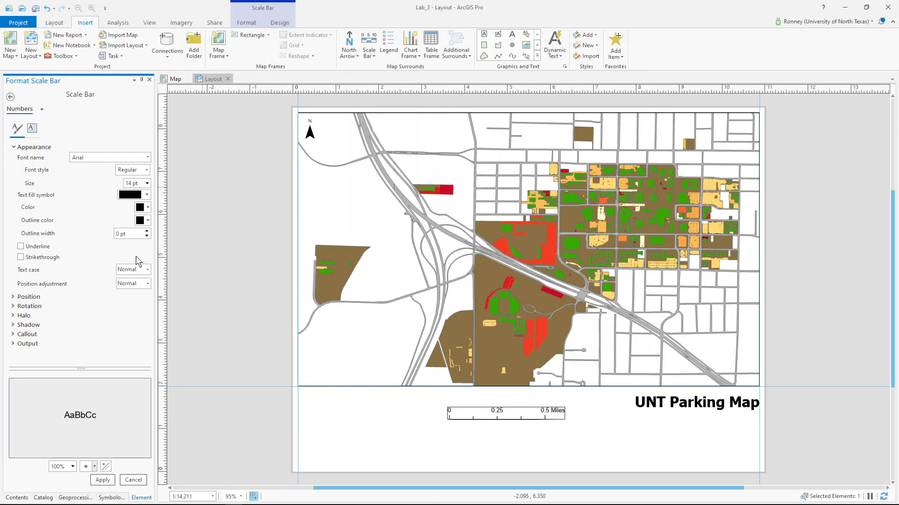
{"action": "left_click", "coordinate": [103, 480]}
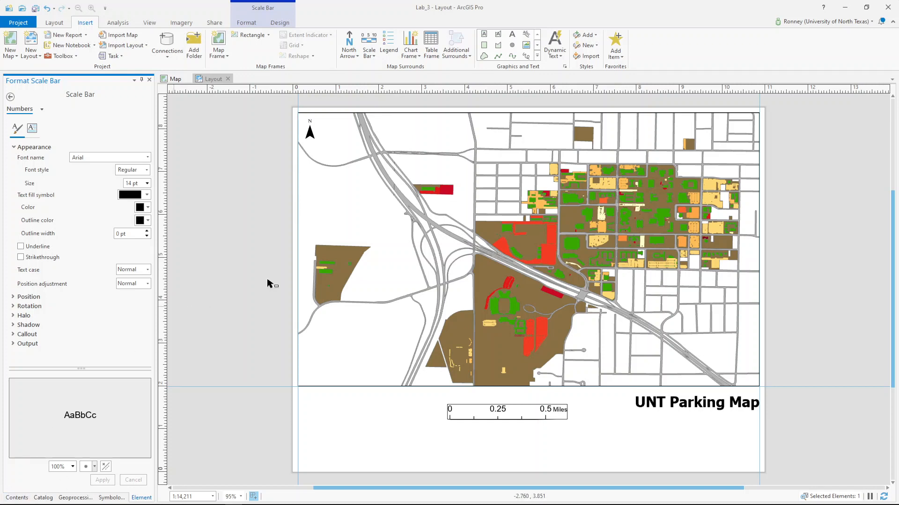
Move the scale bar to the page's lower-right corner below the title, aligned with the right guide, and show the layout's contents again
{"action": "left_click", "coordinate": [497, 415]}
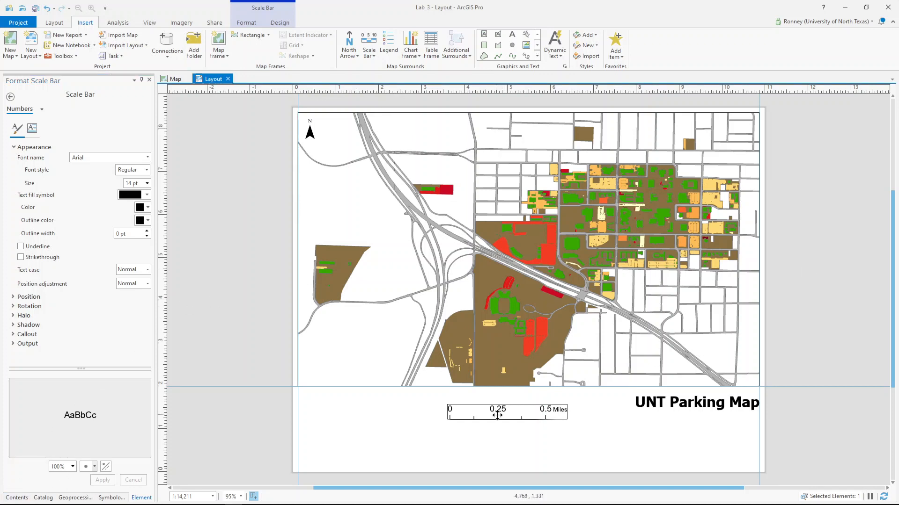
{"action": "left_click_drag", "start_coordinate": [497, 415], "coordinate": [690, 462]}
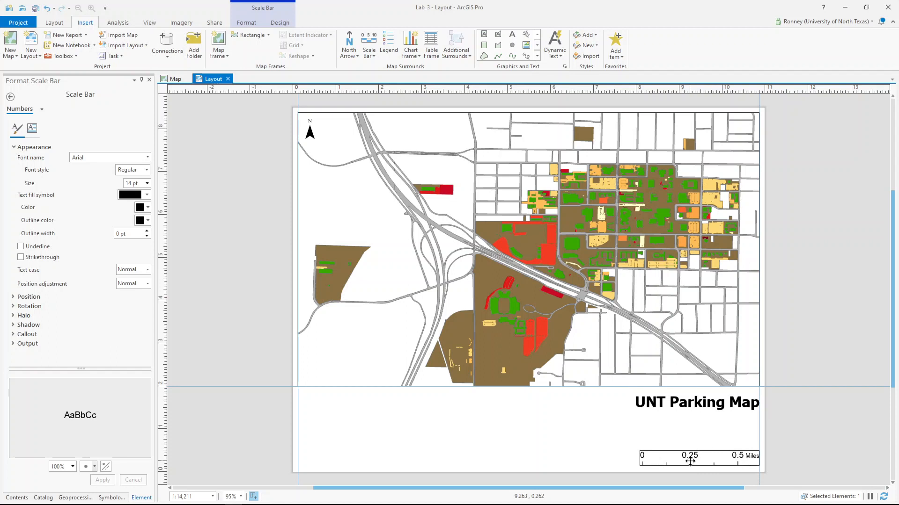
{"action": "left_click", "coordinate": [534, 431]}
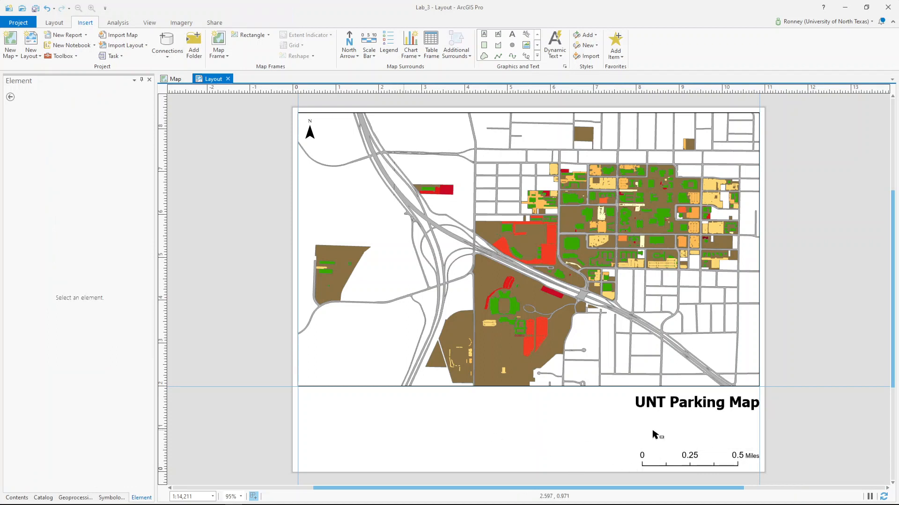
{"action": "left_click", "coordinate": [697, 461]}
{"action": "left_click", "coordinate": [650, 463]}
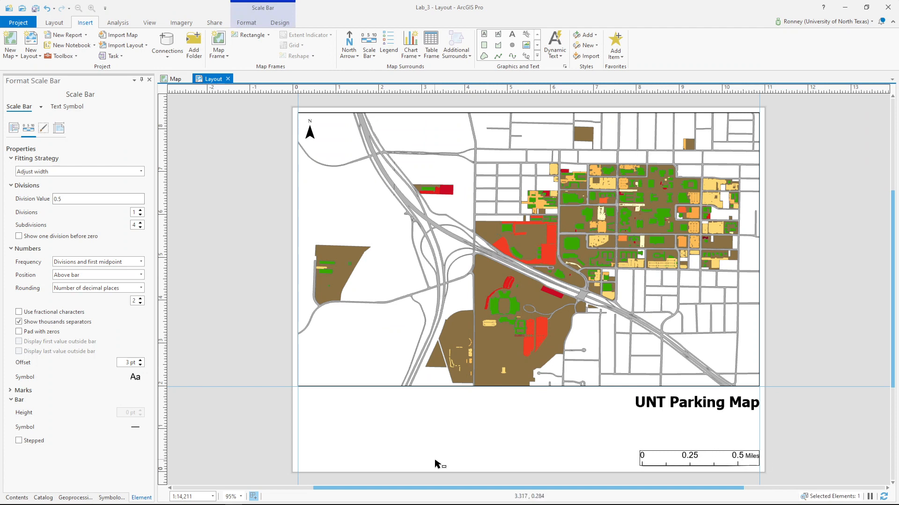
{"action": "left_click", "coordinate": [16, 497]}
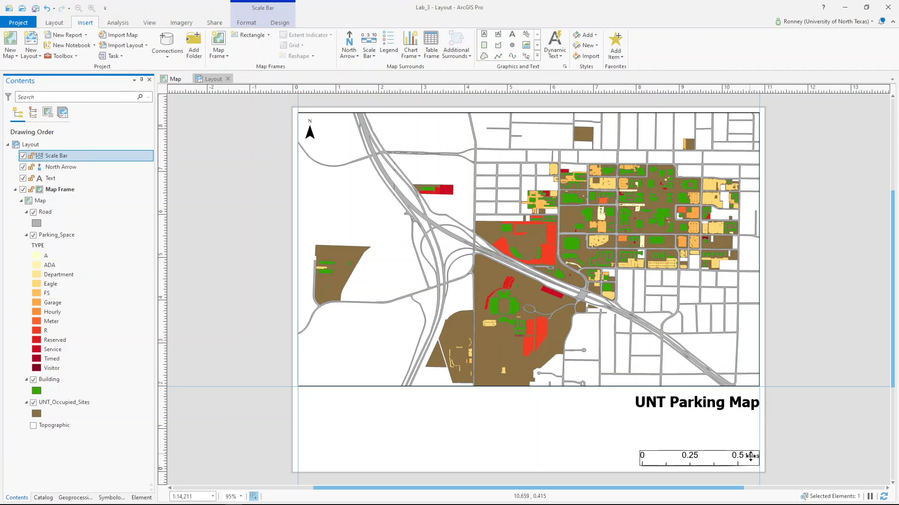
Set the text size of the scale bar's Miles unit label to 14 pt, apply it and realign the bar with the right guide
{"action": "left_click", "coordinate": [133, 500]}
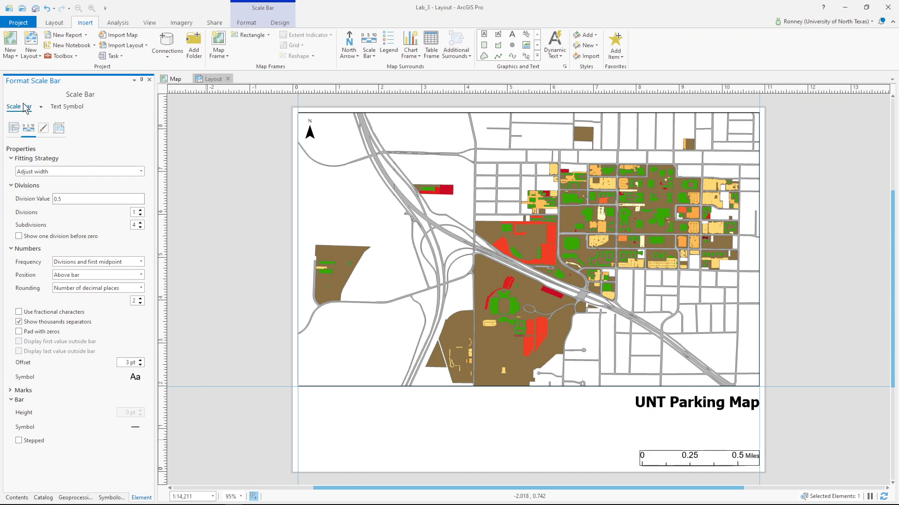
{"action": "left_click", "coordinate": [14, 128]}
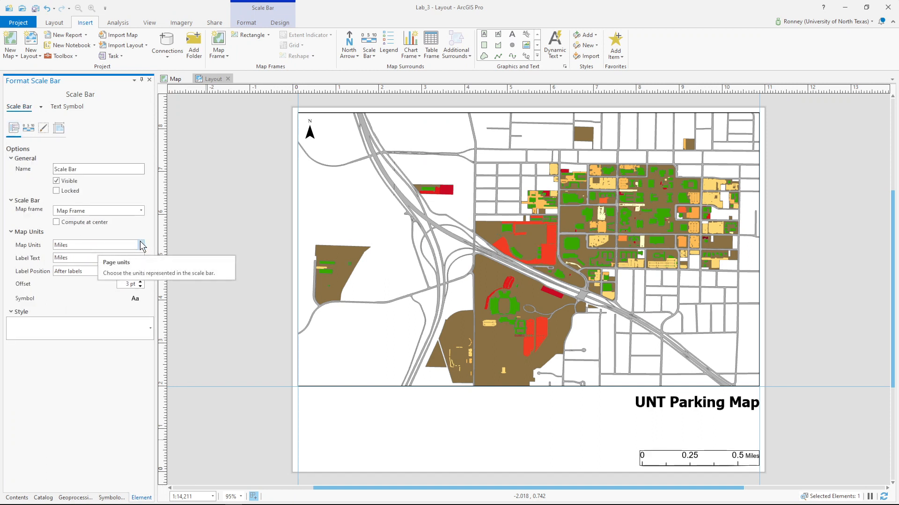
{"action": "left_click", "coordinate": [136, 299]}
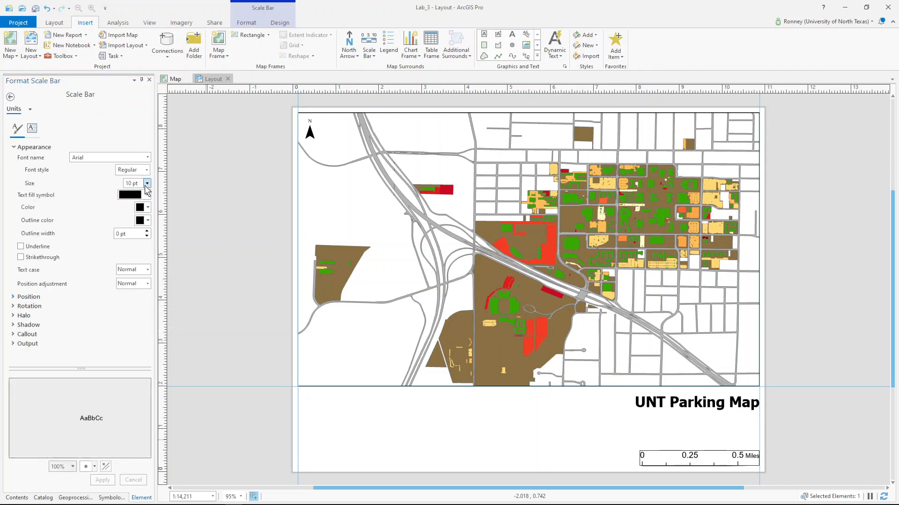
{"action": "left_click", "coordinate": [147, 183]}
{"action": "left_click", "coordinate": [134, 255]}
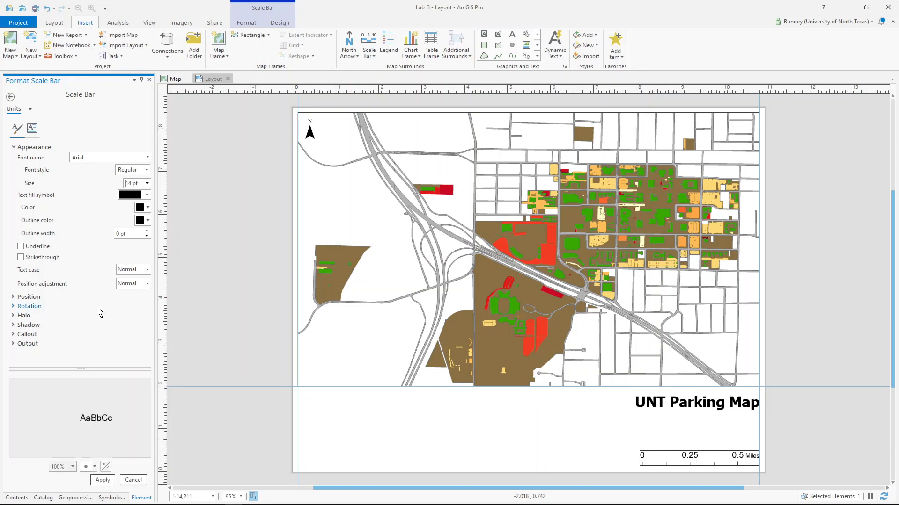
{"action": "left_click", "coordinate": [107, 480]}
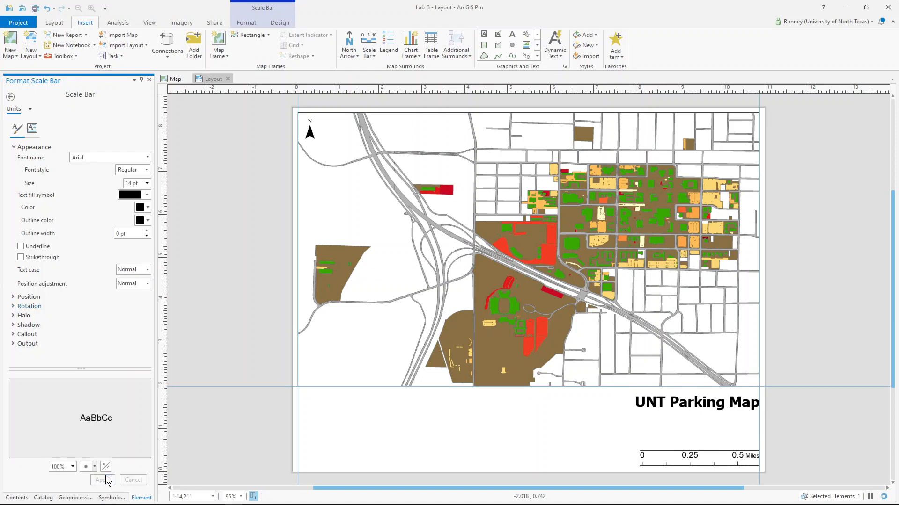
{"action": "left_click", "coordinate": [751, 459]}
{"action": "left_click_drag", "start_coordinate": [751, 459], "coordinate": [746, 460]}
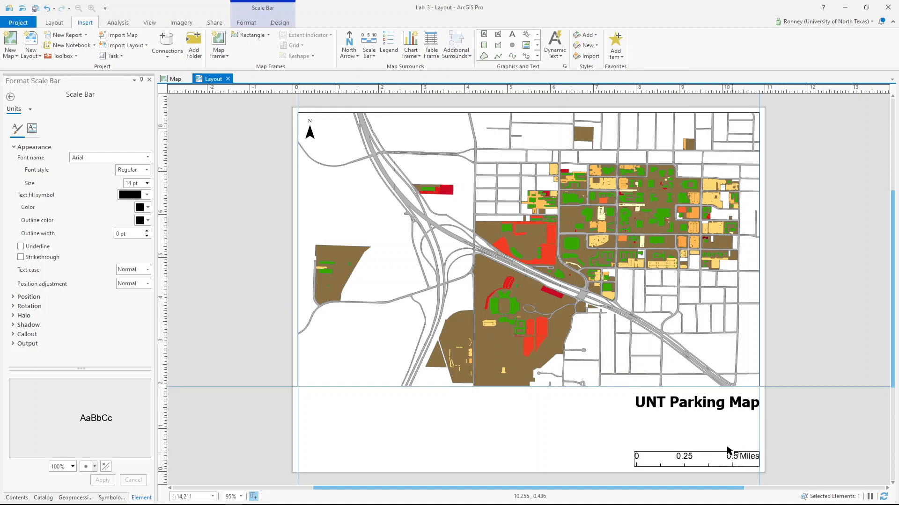
{"action": "left_click", "coordinate": [11, 97]}
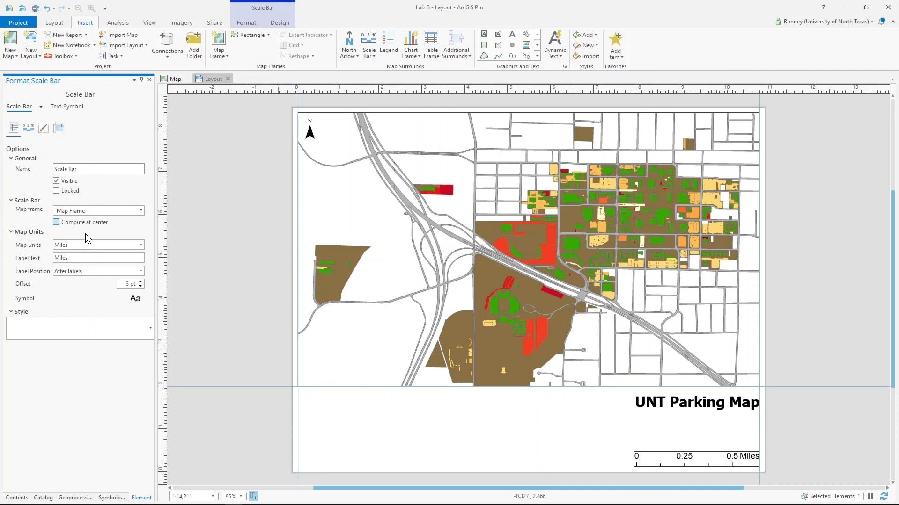
{"action": "left_click", "coordinate": [141, 245]}
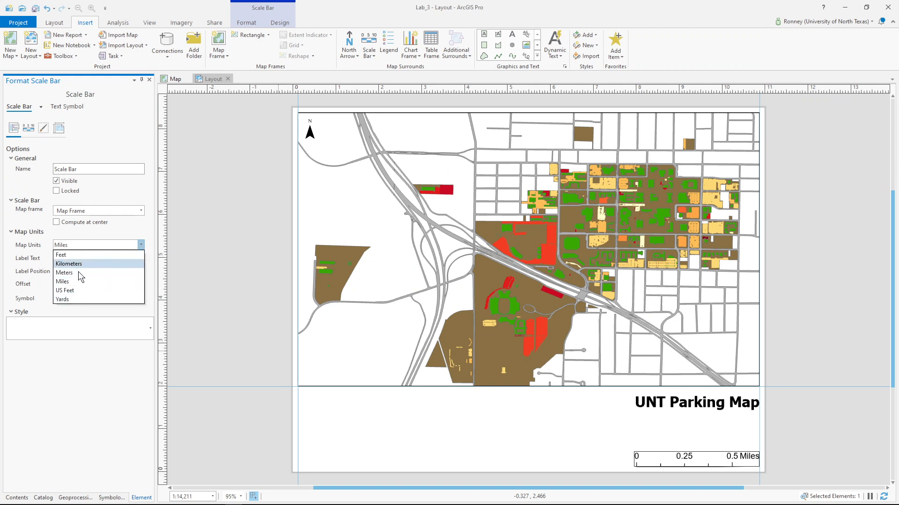
{"action": "left_click", "coordinate": [83, 233]}
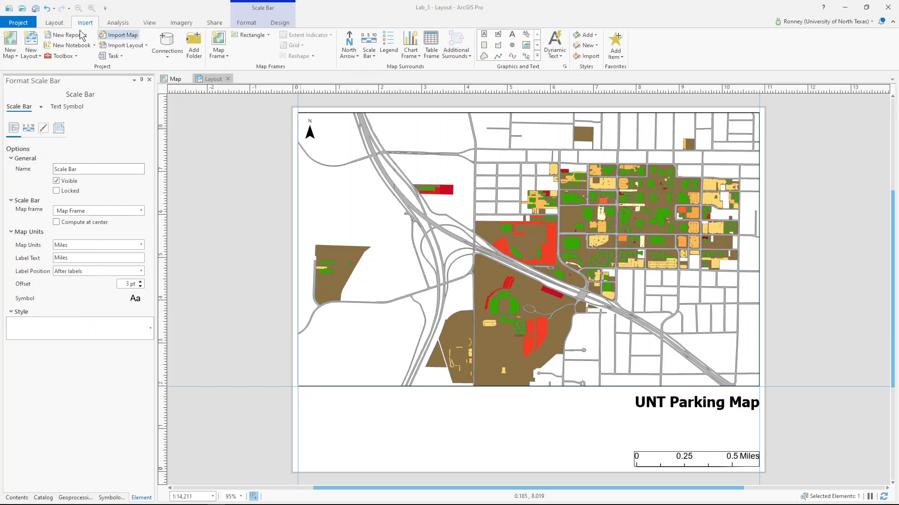
Insert a legend, park it off the page beside the map and set its title text to Parking Permit Types
{"action": "left_click", "coordinate": [389, 45]}
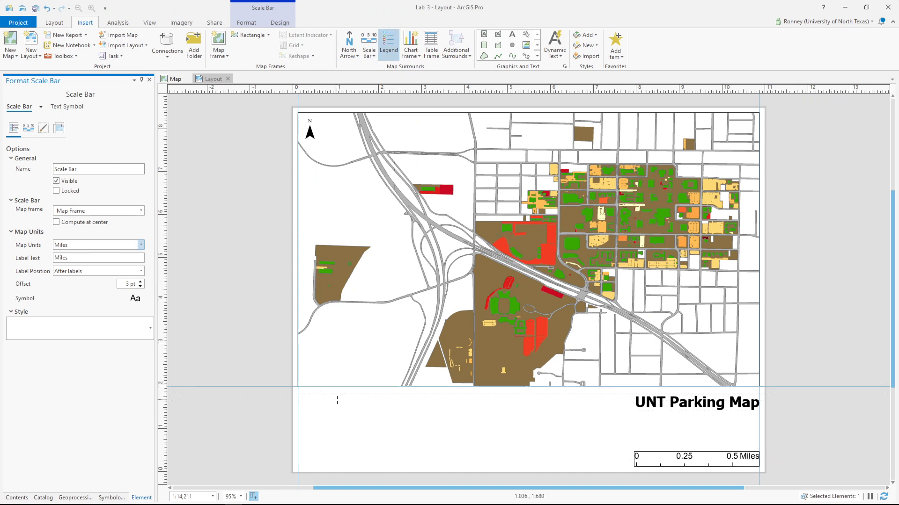
{"action": "left_click_drag", "start_coordinate": [327, 396], "coordinate": [246, 176]}
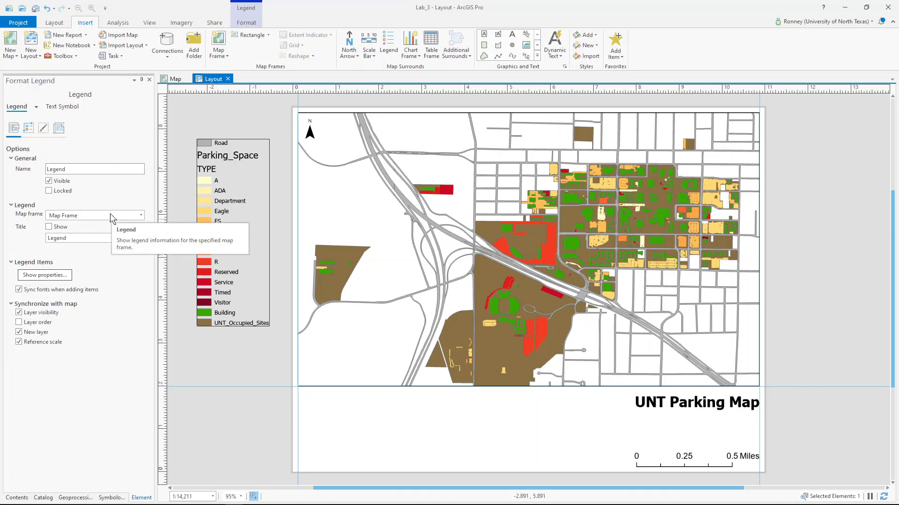
{"action": "left_click", "coordinate": [86, 239]}
{"action": "left_click_drag", "start_coordinate": [86, 239], "coordinate": [29, 237]}
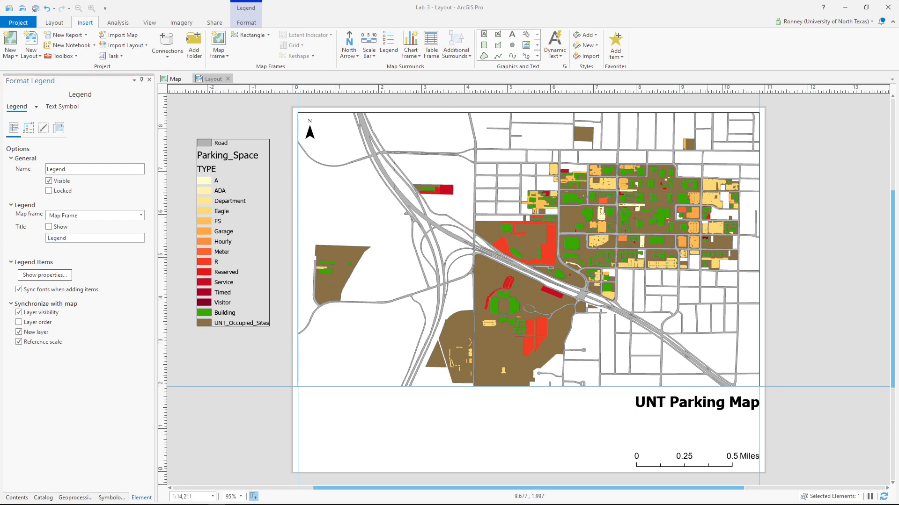
{"action": "left_click", "coordinate": [101, 236]}
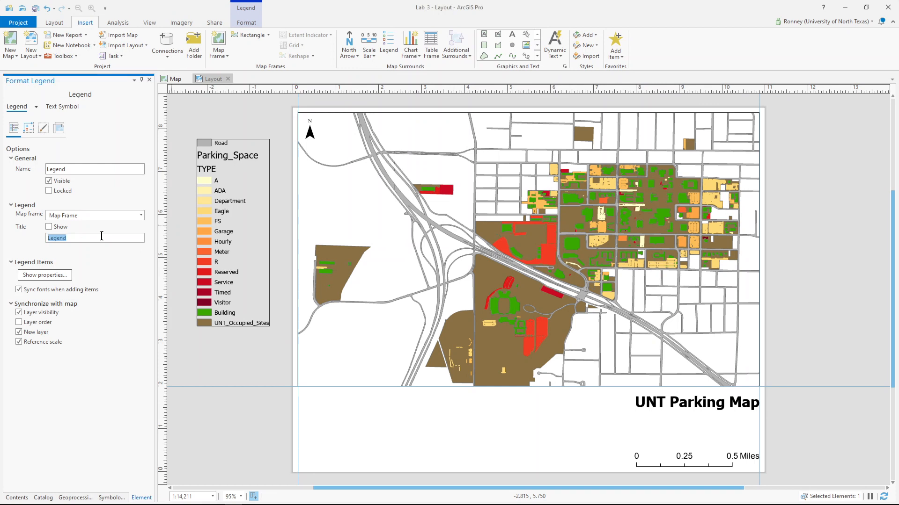
{"action": "type", "text": "Parking AP"}
{"action": "key", "text": "BackSpace"}
{"action": "key", "text": "BackSpace"}
{"action": "type", "text": "Permit Types"}
Set the legend title's font size to 16 pt, apply the change and deselect the legend
{"action": "left_click", "coordinate": [37, 107]}
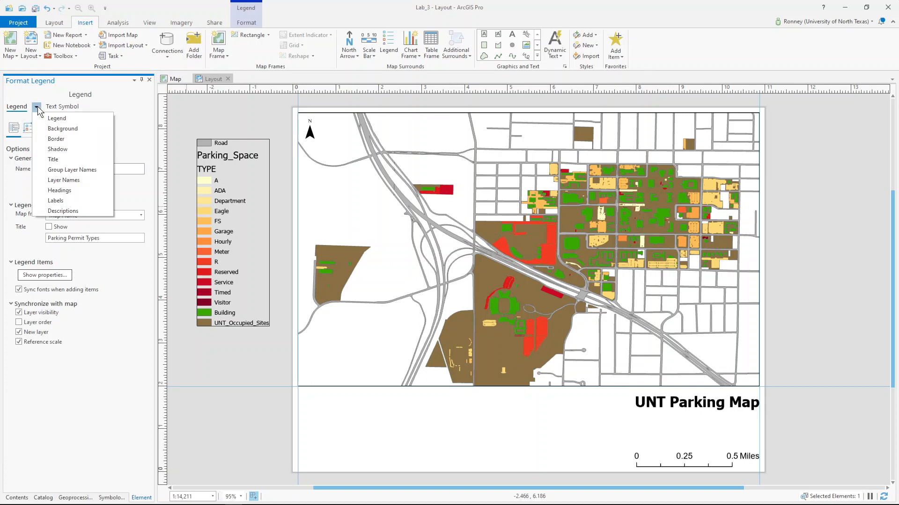
{"action": "left_click", "coordinate": [50, 157]}
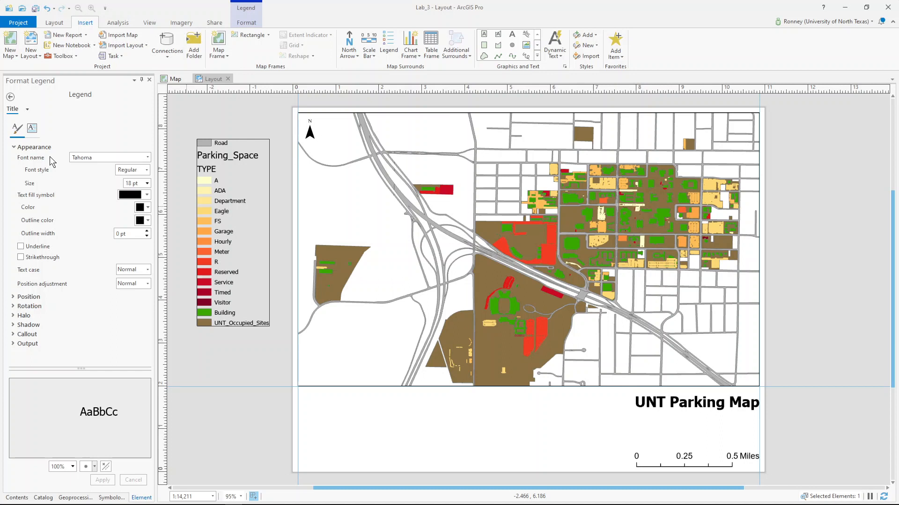
{"action": "left_click", "coordinate": [147, 183]}
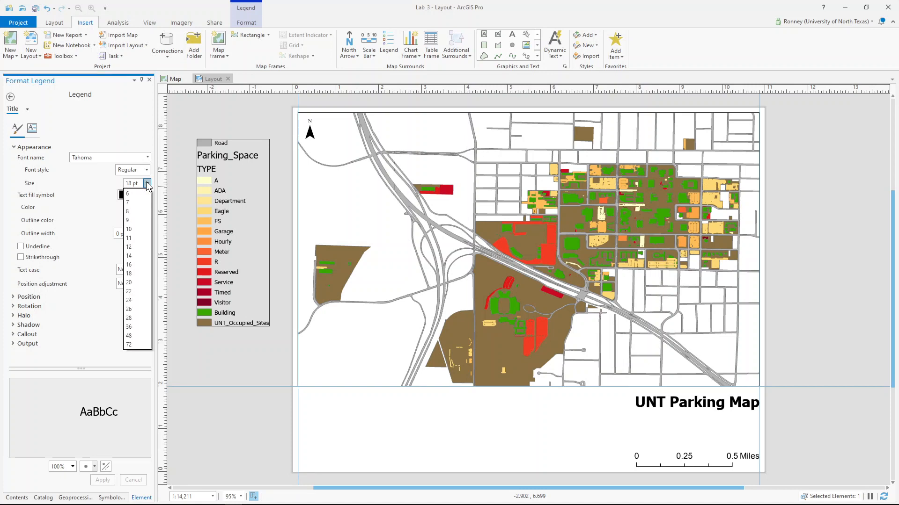
{"action": "left_click", "coordinate": [140, 264]}
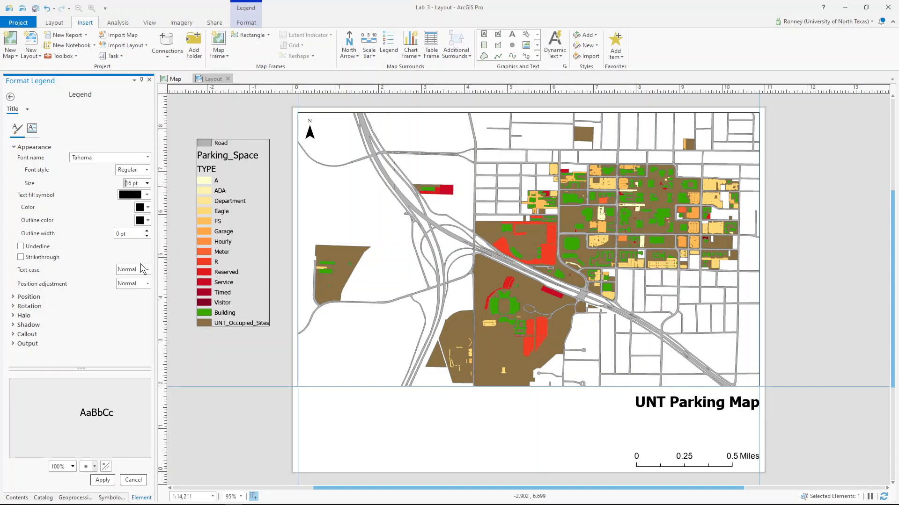
{"action": "left_click", "coordinate": [103, 480]}
{"action": "left_click", "coordinate": [384, 420]}
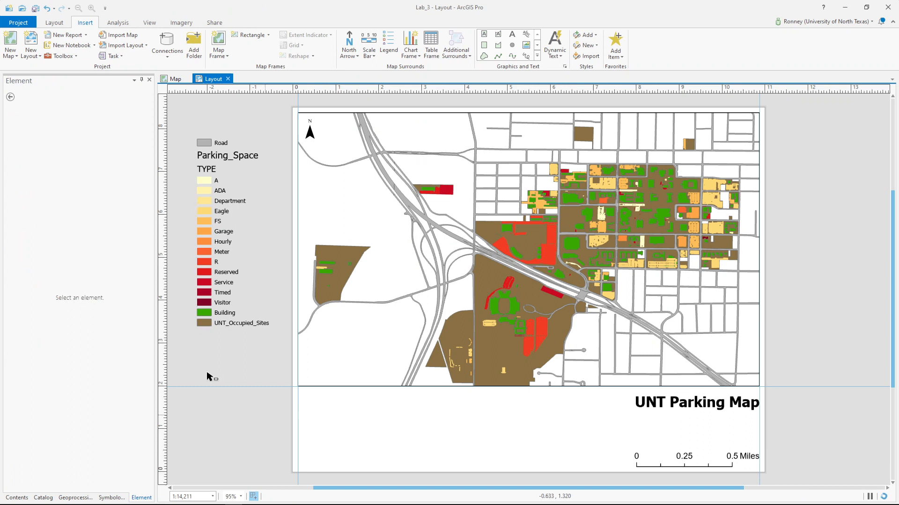
{"action": "left_click", "coordinate": [223, 349]}
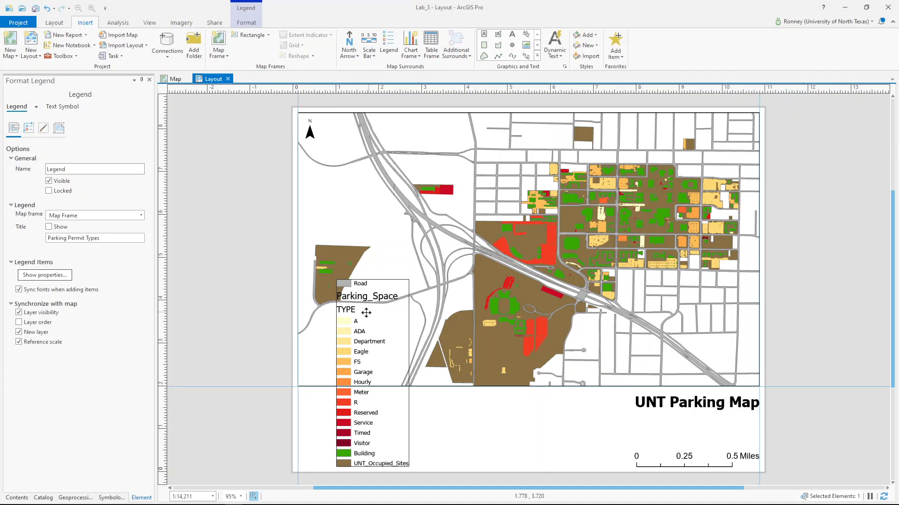
{"action": "left_click_drag", "start_coordinate": [364, 308], "coordinate": [201, 173]}
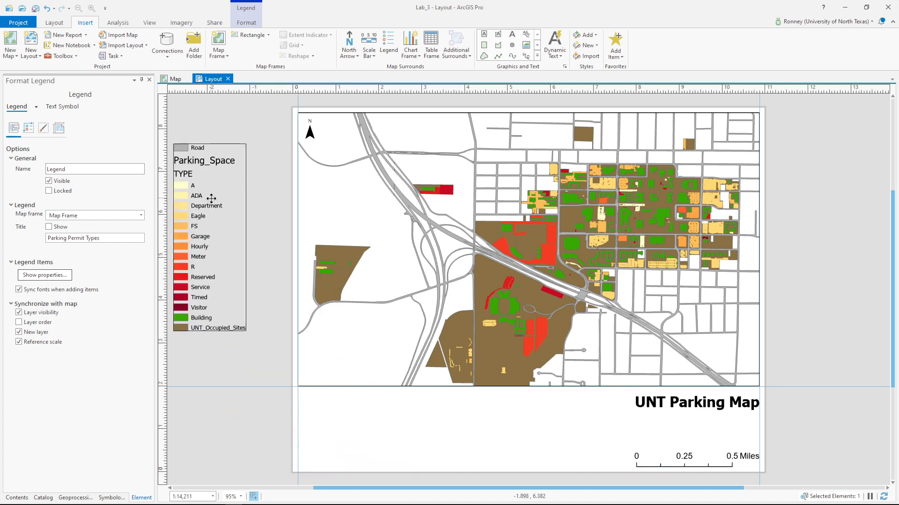
{"action": "left_click", "coordinate": [36, 106]}
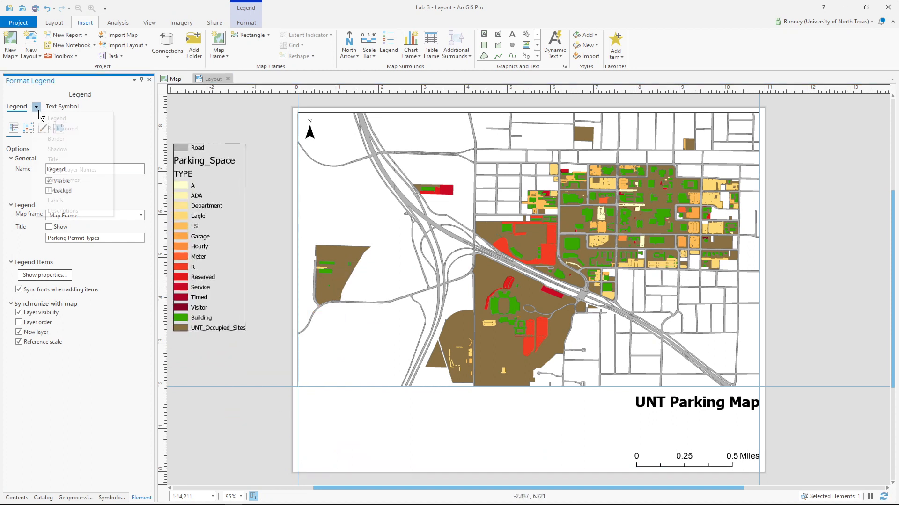
{"action": "left_click", "coordinate": [54, 159]}
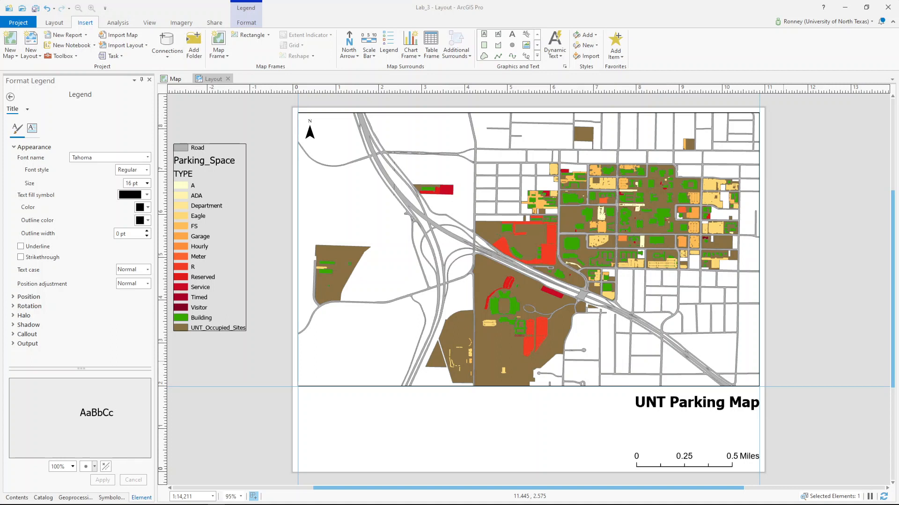
{"action": "left_click", "coordinate": [10, 96]}
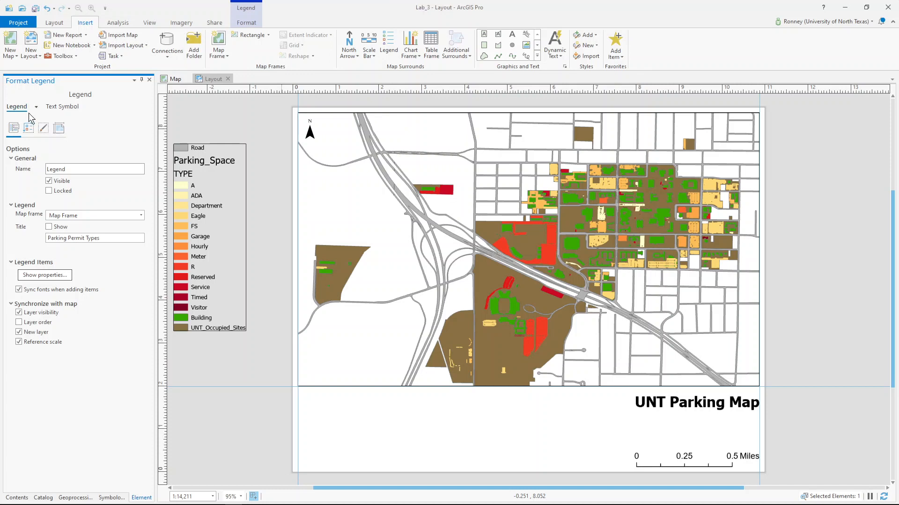
Turn off the layer name for all legend items and return to the legend's options
{"action": "left_click", "coordinate": [40, 275]}
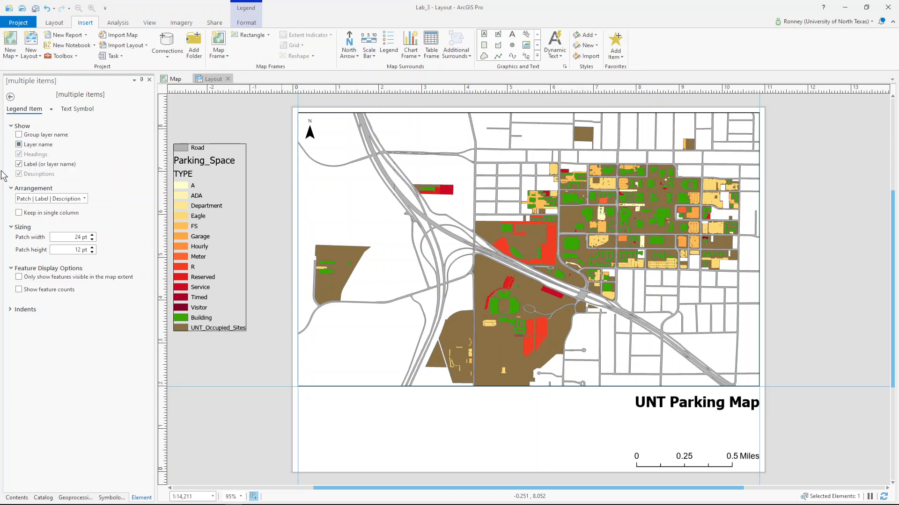
{"action": "left_click", "coordinate": [19, 145]}
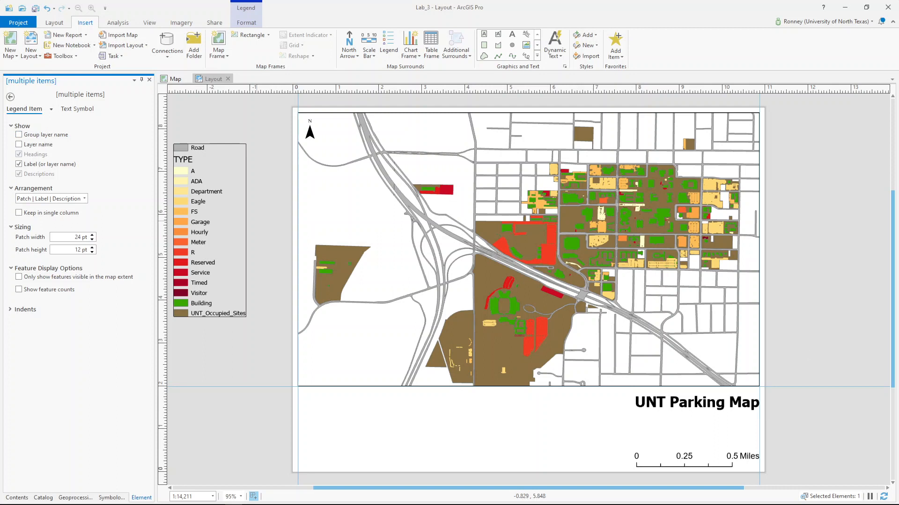
{"action": "left_click", "coordinate": [10, 96]}
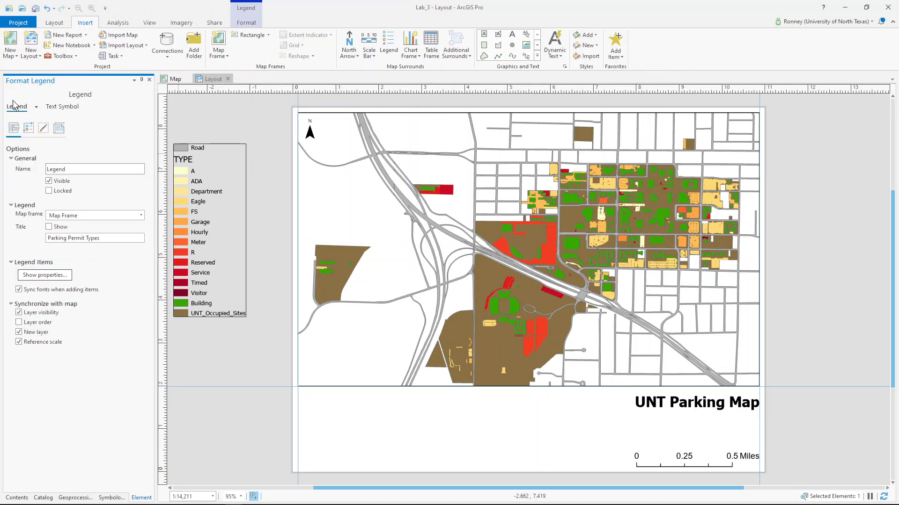
Arrange the legend in 4 columns and place it on the page below the map, beside the title
{"action": "left_click", "coordinate": [29, 129]}
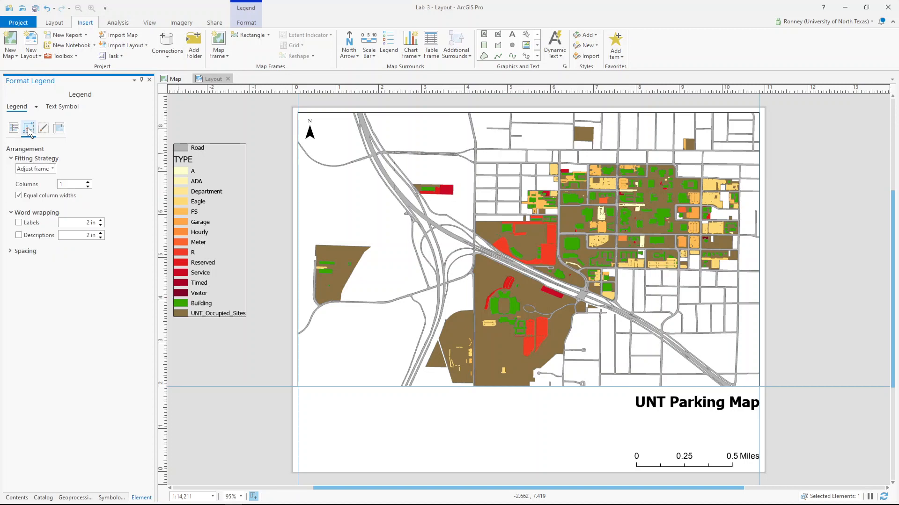
{"action": "left_click", "coordinate": [87, 182]}
{"action": "left_click", "coordinate": [86, 181]}
{"action": "left_click", "coordinate": [86, 182]}
{"action": "left_click_drag", "start_coordinate": [343, 178], "coordinate": [474, 431]}
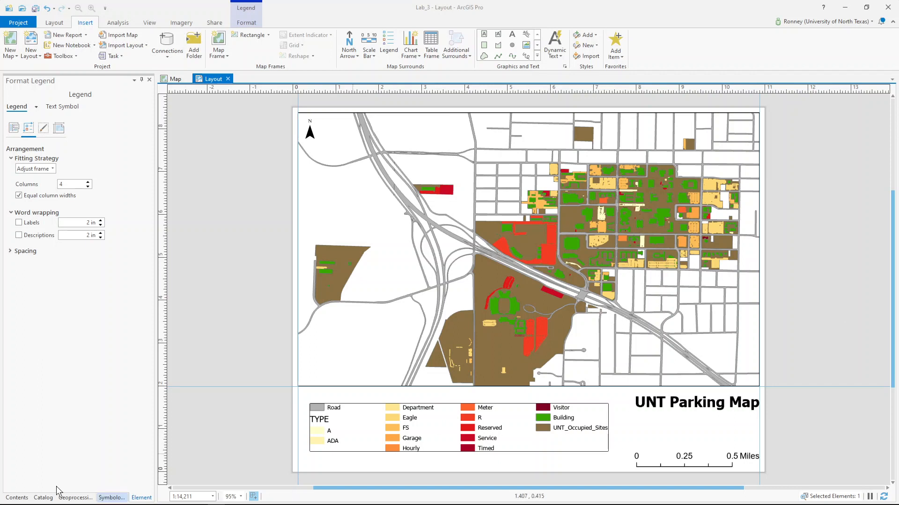
Reorder the legend items so that Parking_Space comes first and Building second, above Road
{"action": "left_click", "coordinate": [17, 498]}
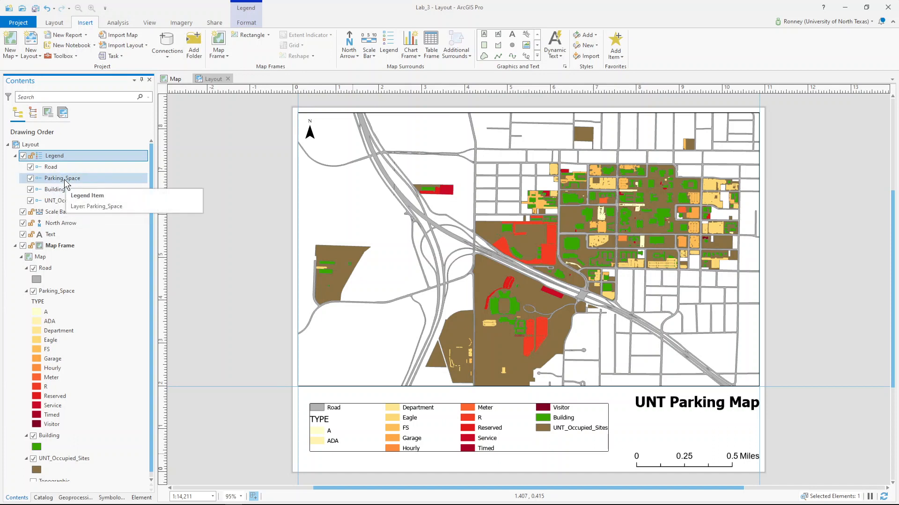
{"action": "left_click_drag", "start_coordinate": [65, 184], "coordinate": [65, 164]}
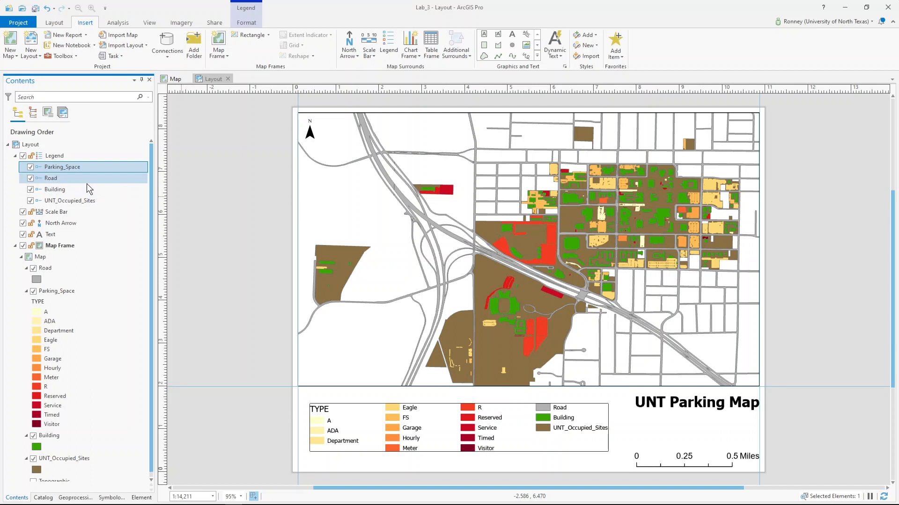
{"action": "left_click_drag", "start_coordinate": [75, 192], "coordinate": [68, 175]}
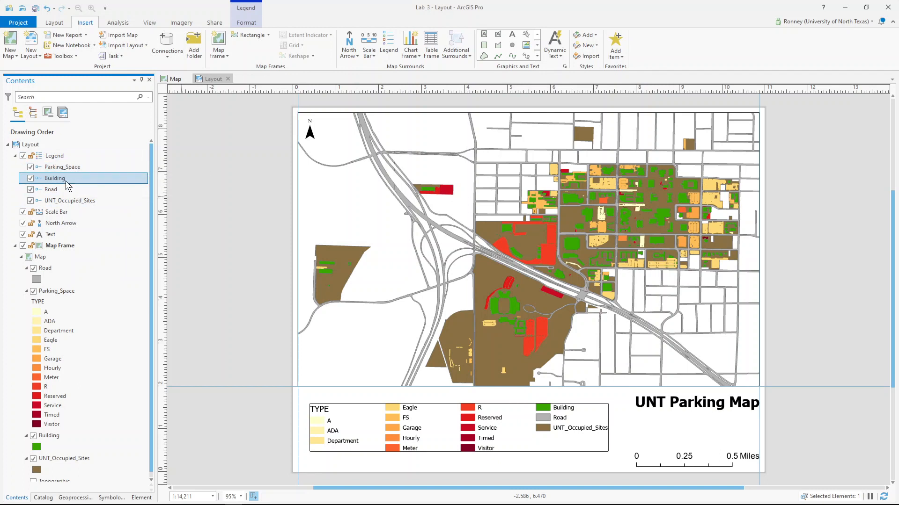
{"action": "left_click_drag", "start_coordinate": [65, 180], "coordinate": [66, 195]}
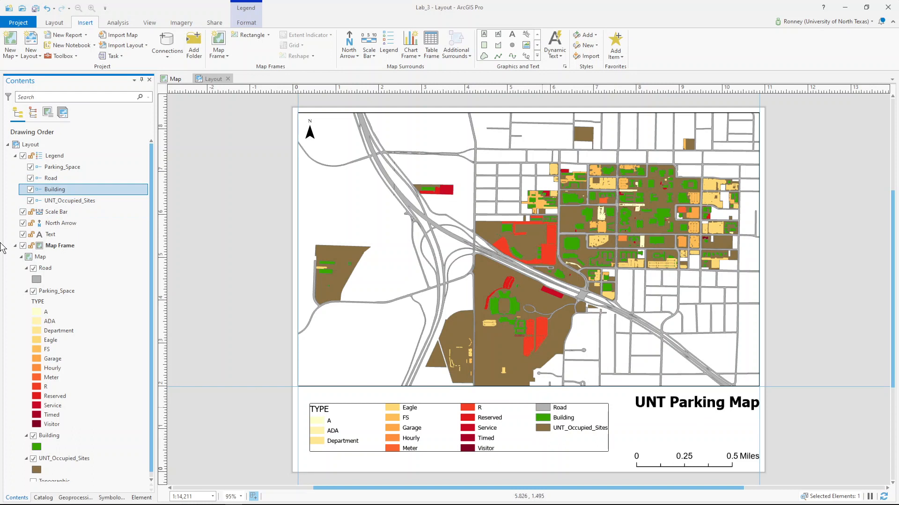
{"action": "left_click_drag", "start_coordinate": [63, 192], "coordinate": [66, 173]}
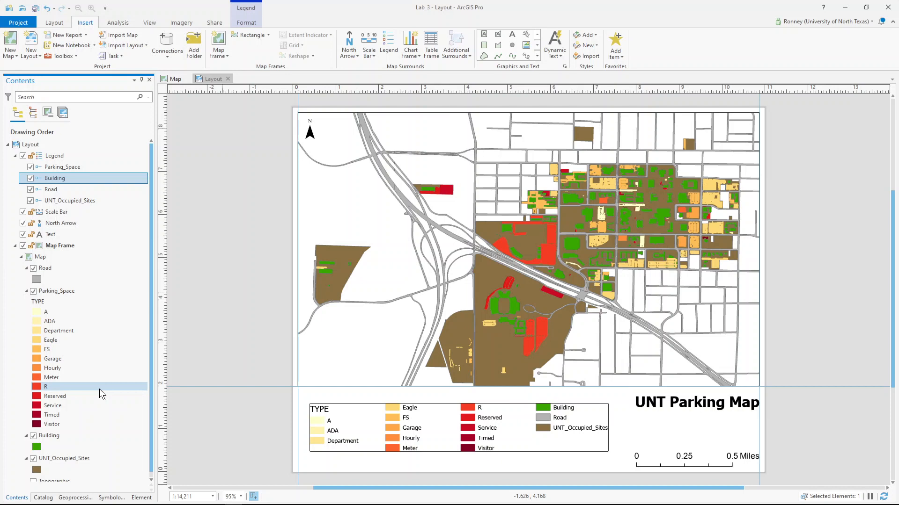
Set the Building, Road and UNT_Occupied_Sites legend items to keep in a single column
{"action": "left_click", "coordinate": [74, 188], "text": "ctrl"}
{"action": "left_click", "coordinate": [85, 203], "text": "ctrl"}
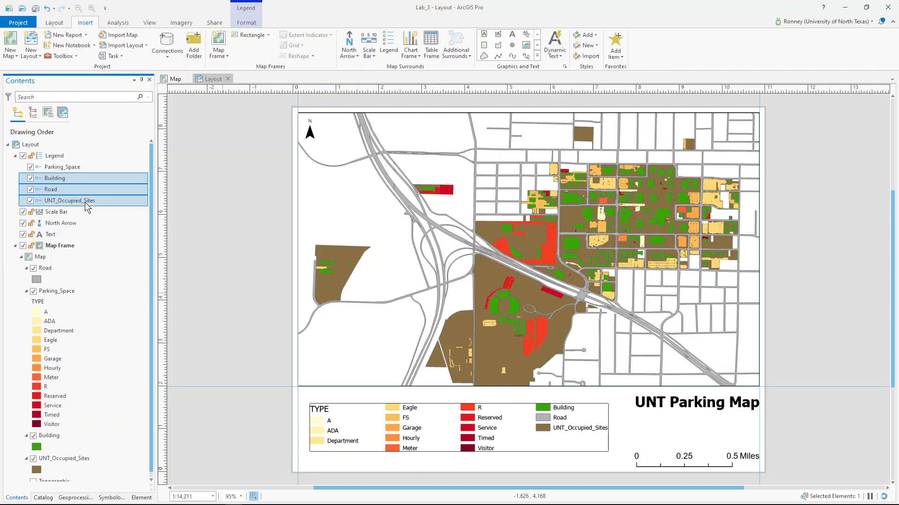
{"action": "right_click", "coordinate": [85, 202]}
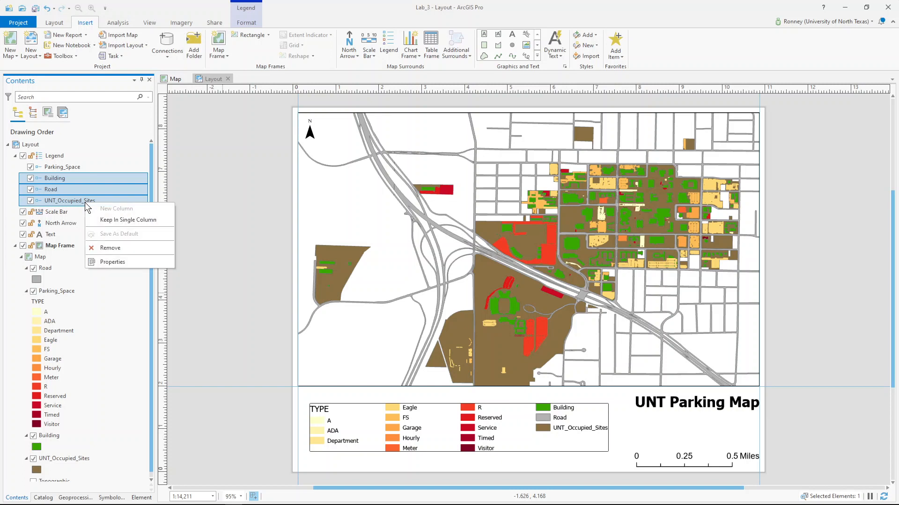
{"action": "left_click", "coordinate": [103, 220]}
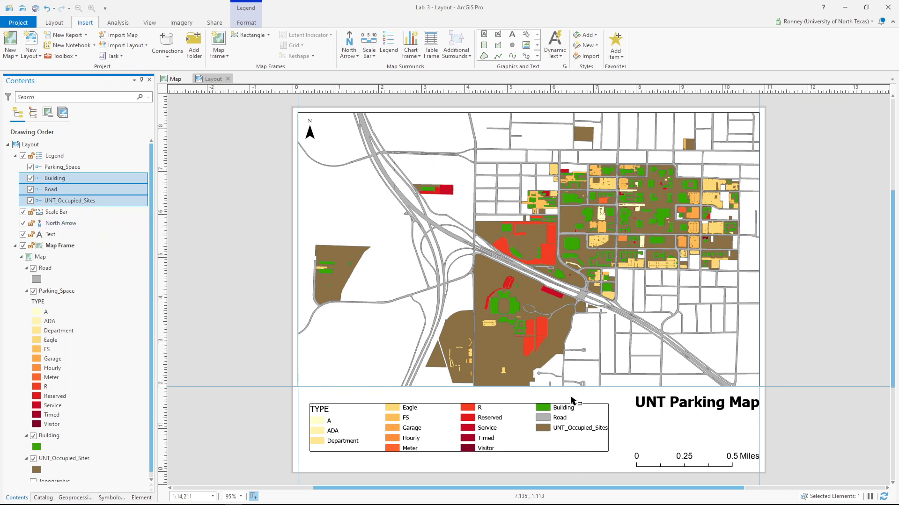
Check the single-column setting of the Parking_Space, Building, Road and UNT_Occupied_Sites legend items
{"action": "right_click", "coordinate": [105, 202]}
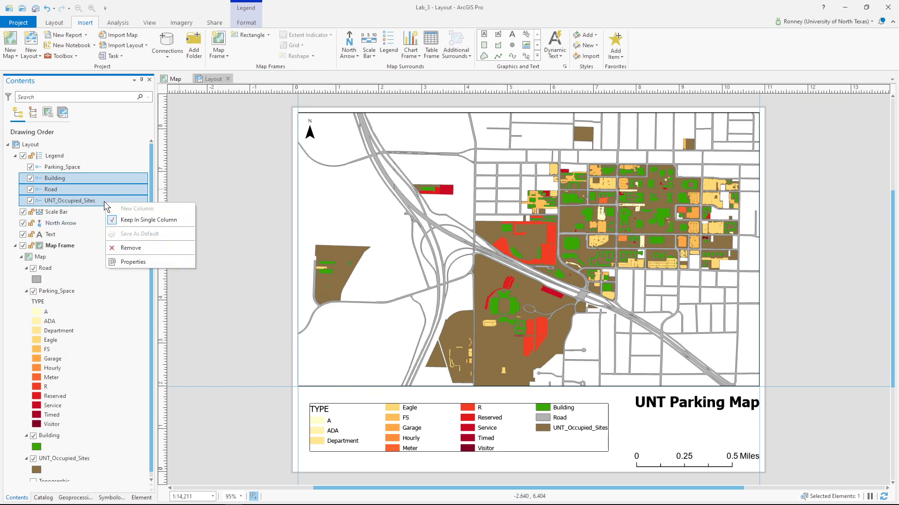
{"action": "left_click", "coordinate": [104, 201]}
{"action": "right_click", "coordinate": [106, 201]}
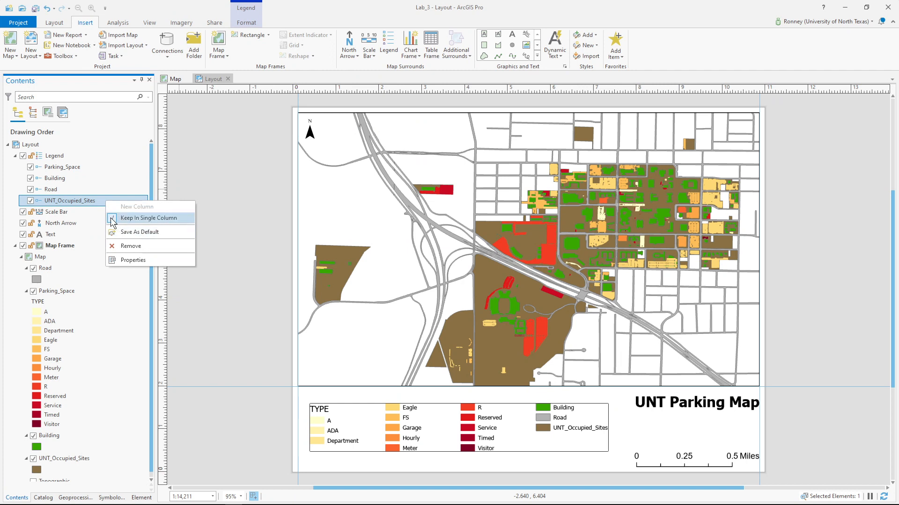
{"action": "left_click", "coordinate": [87, 166]}
{"action": "right_click", "coordinate": [87, 166]}
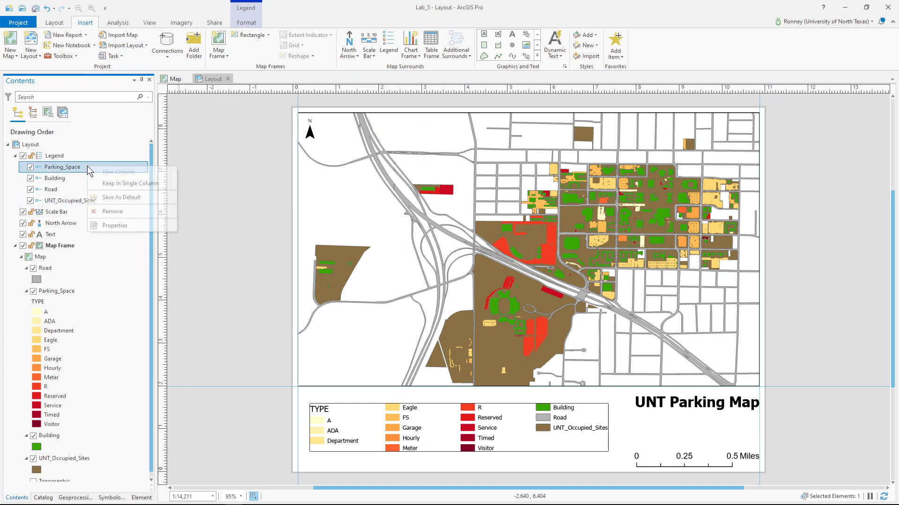
{"action": "left_click", "coordinate": [68, 201]}
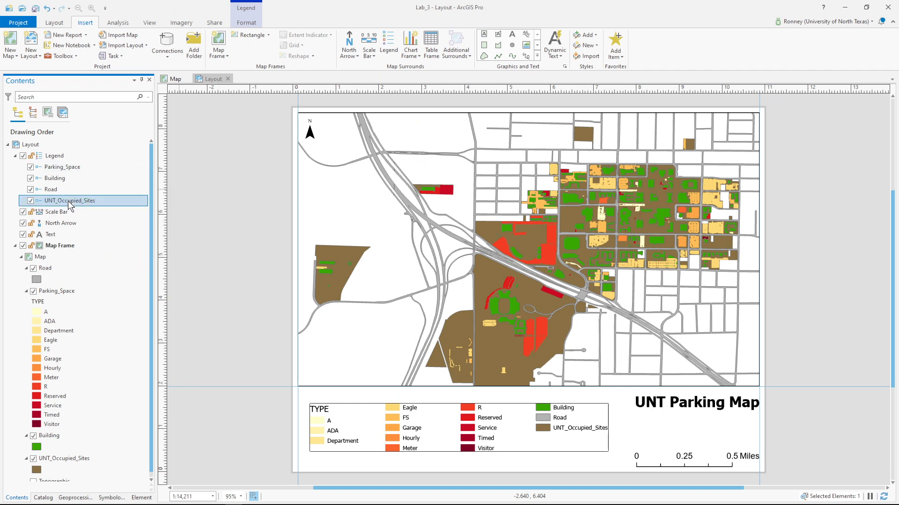
{"action": "left_click", "coordinate": [69, 179], "text": "shift"}
{"action": "right_click", "coordinate": [69, 179]}
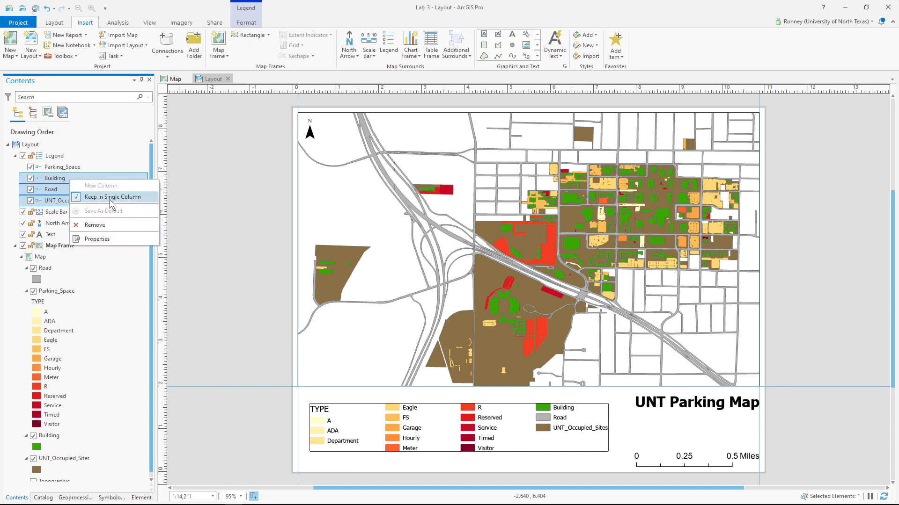
{"action": "left_click", "coordinate": [228, 226]}
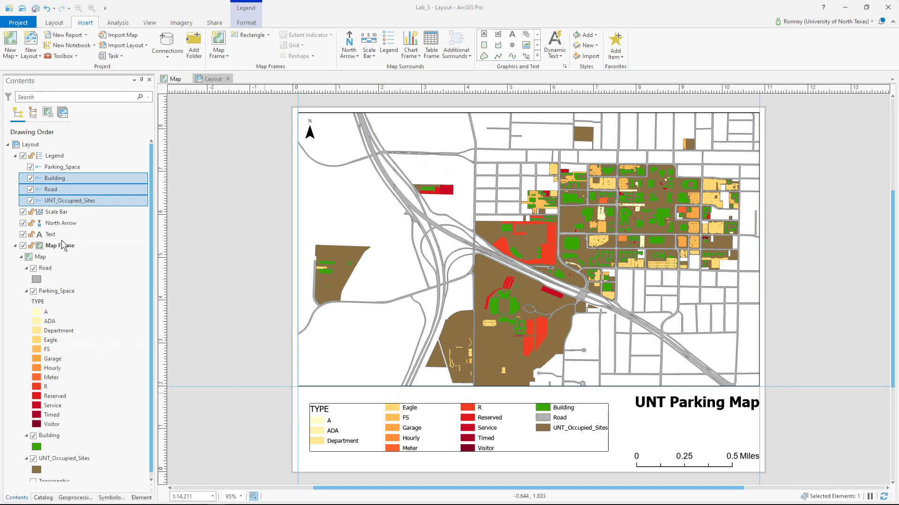
Inspect the Parking_Space legend item's display options and return to the legend's options
{"action": "left_click", "coordinate": [49, 167], "text": "ctrl"}
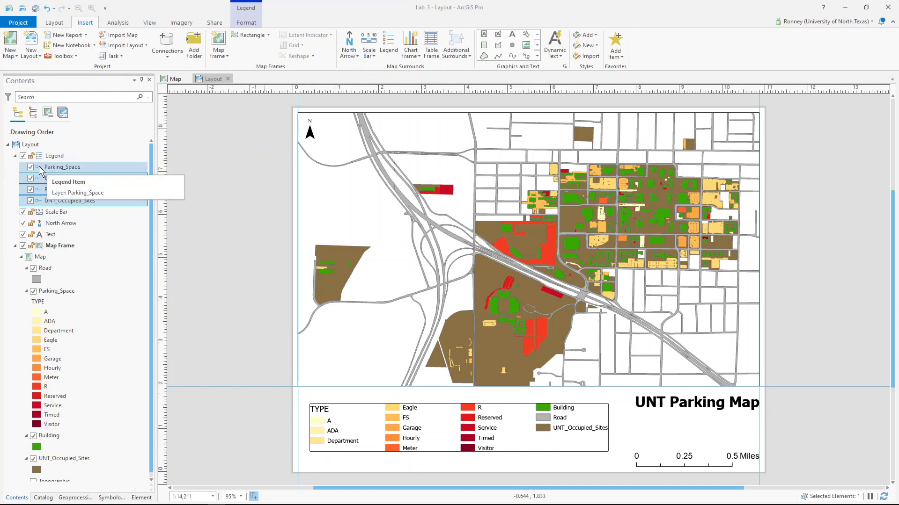
{"action": "double_click", "coordinate": [40, 168]}
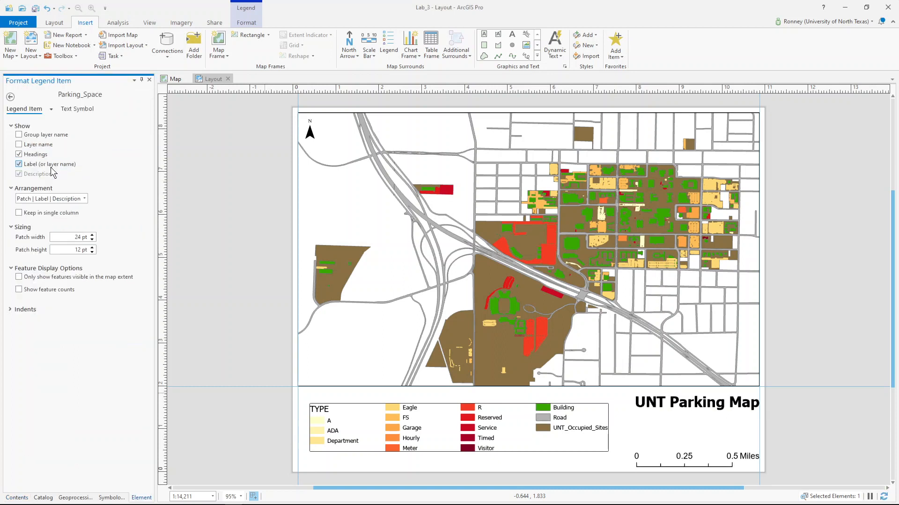
{"action": "left_click", "coordinate": [10, 97]}
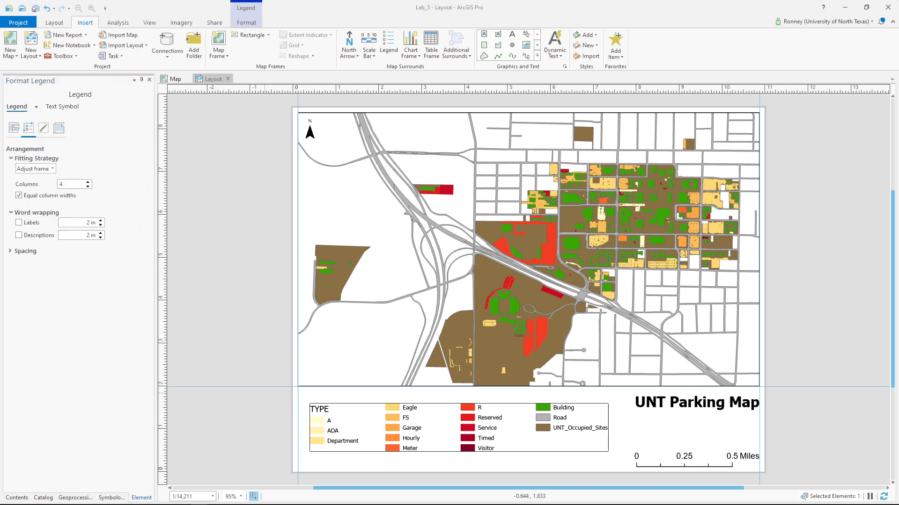
Clear the TYPE heading of the Parking_Space layer so it no longer heads the legend
{"action": "left_click", "coordinate": [17, 498]}
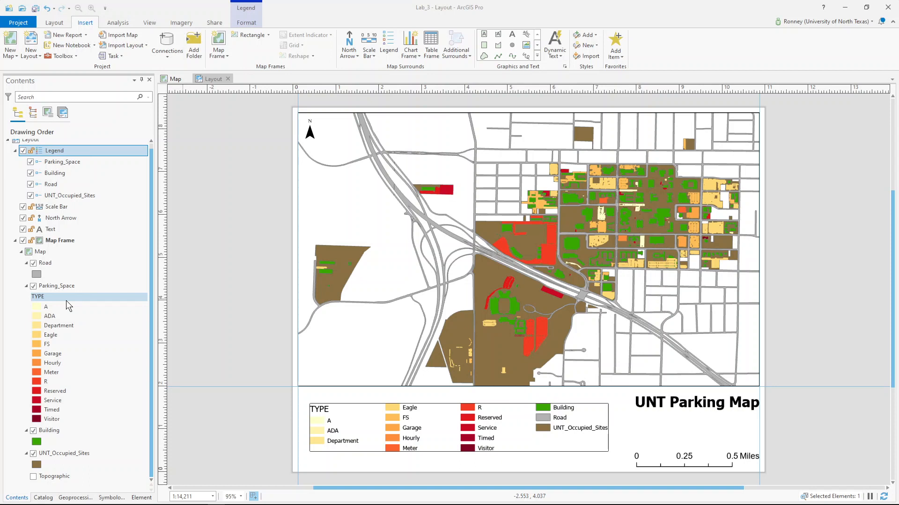
{"action": "left_click", "coordinate": [42, 296]}
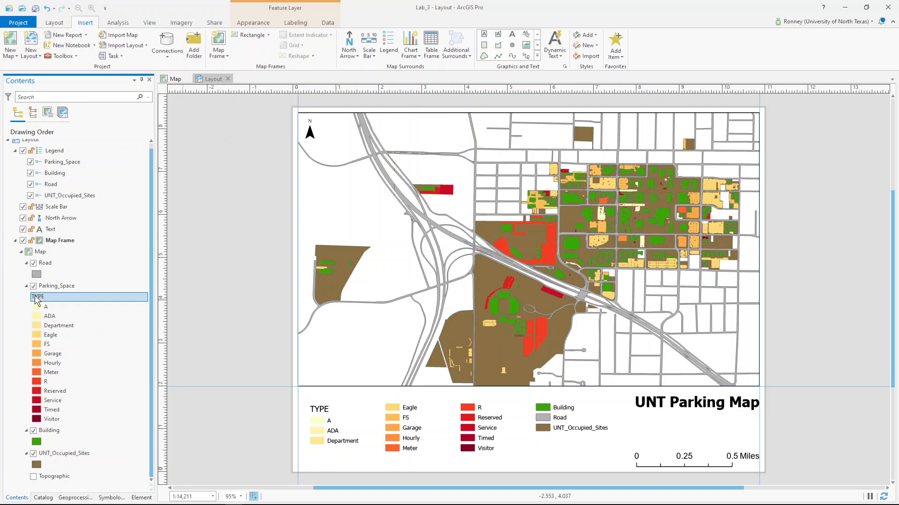
{"action": "left_click", "coordinate": [38, 298]}
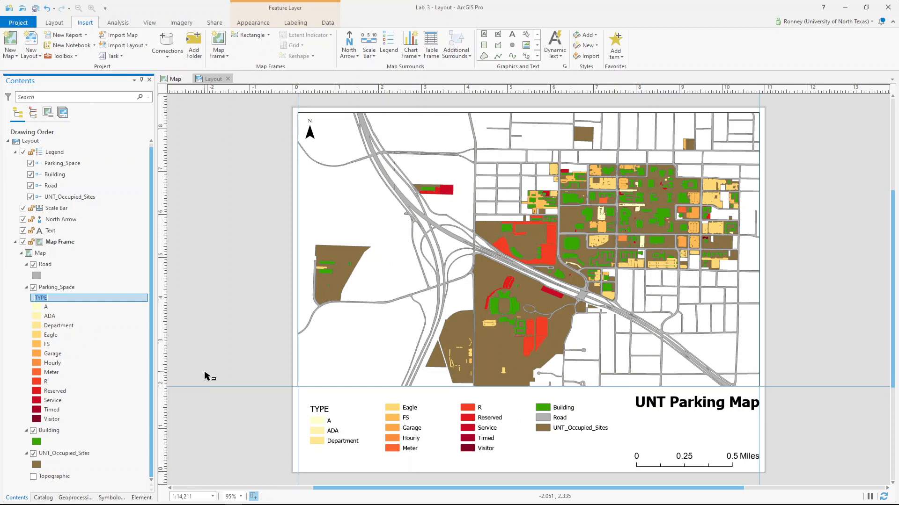
{"action": "key", "text": "BackSpace"}
{"action": "key", "text": "Return"}
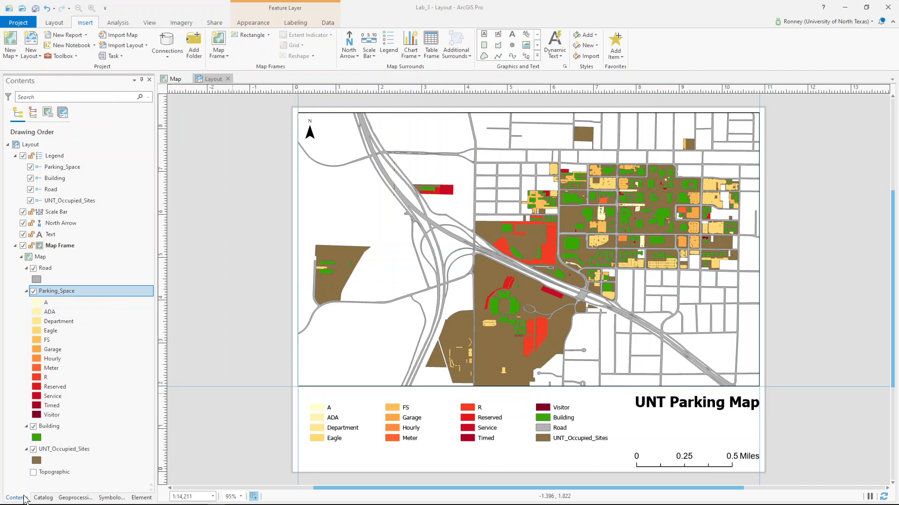
Set the font size of the legend's labels to 12 pt and apply the change
{"action": "double_click", "coordinate": [56, 158]}
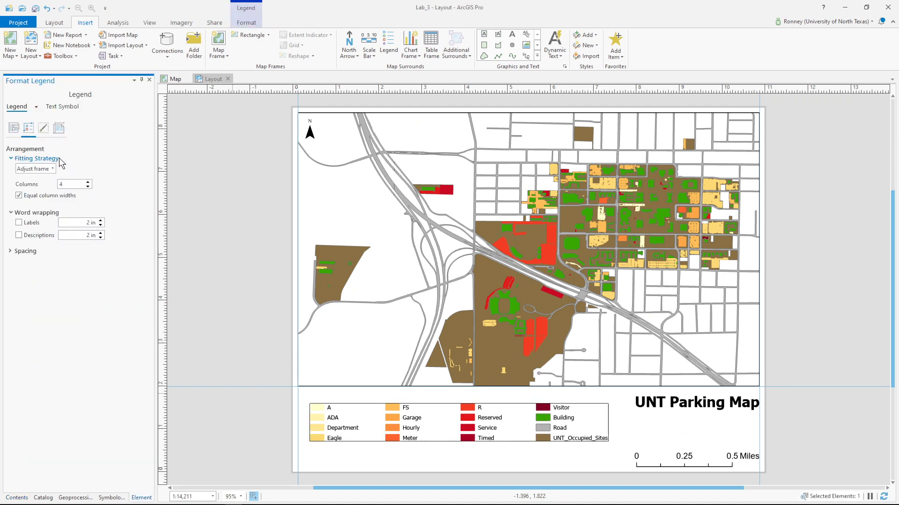
{"action": "left_click", "coordinate": [36, 107]}
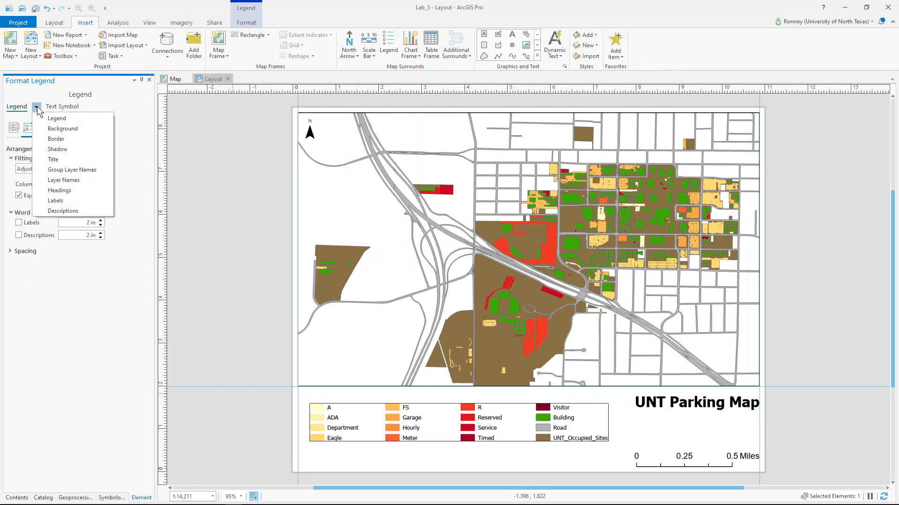
{"action": "left_click", "coordinate": [58, 201]}
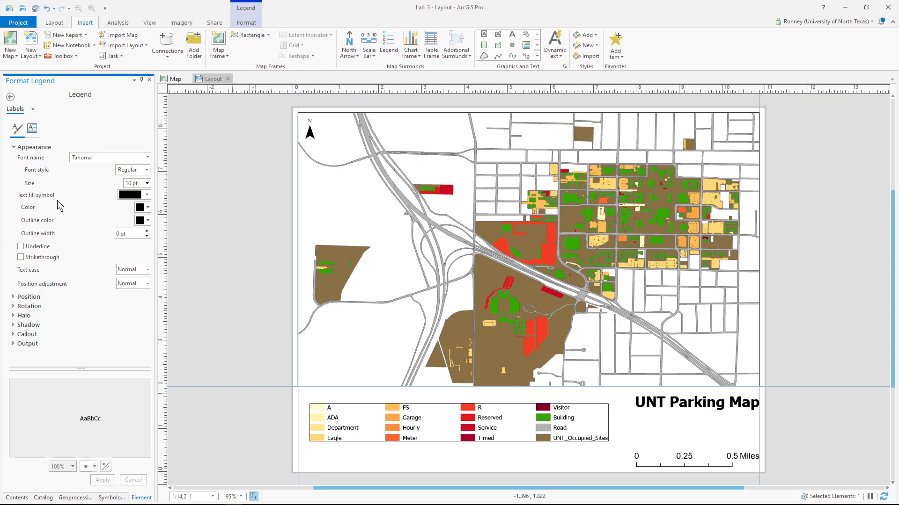
{"action": "left_click", "coordinate": [148, 184]}
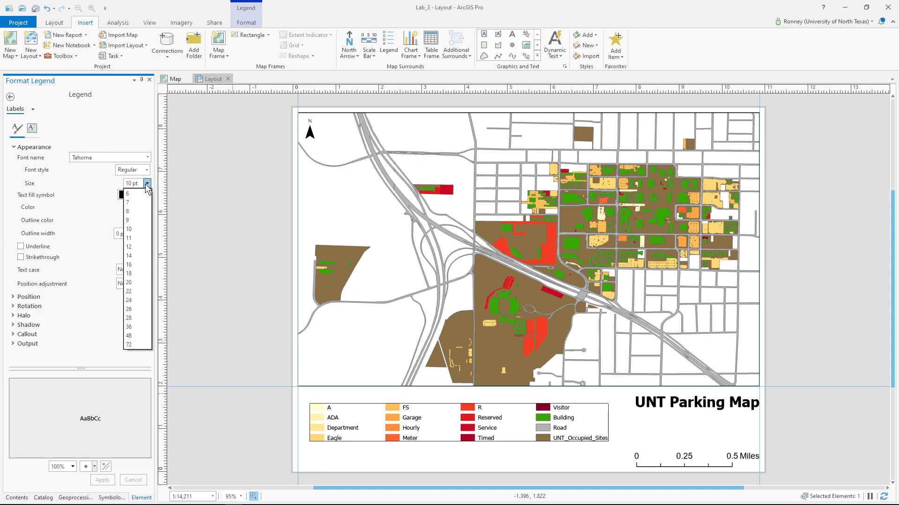
{"action": "left_click", "coordinate": [134, 246]}
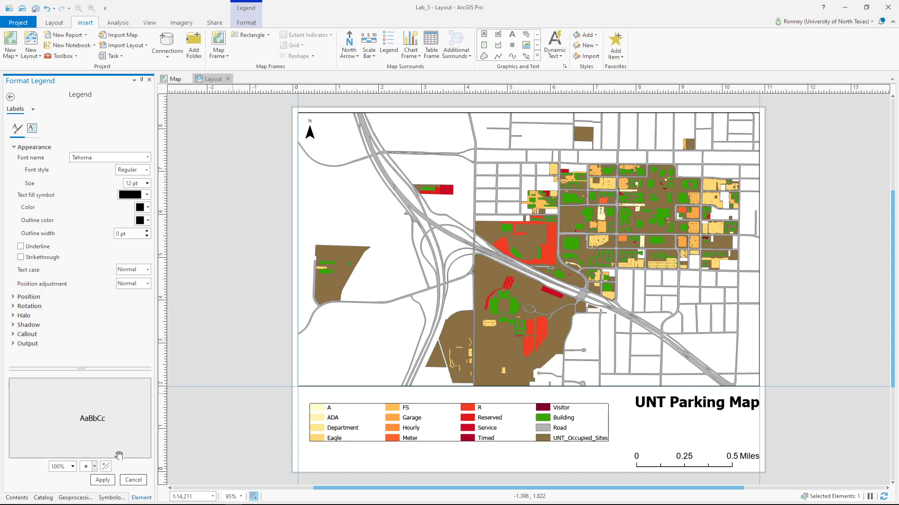
{"action": "left_click", "coordinate": [110, 482]}
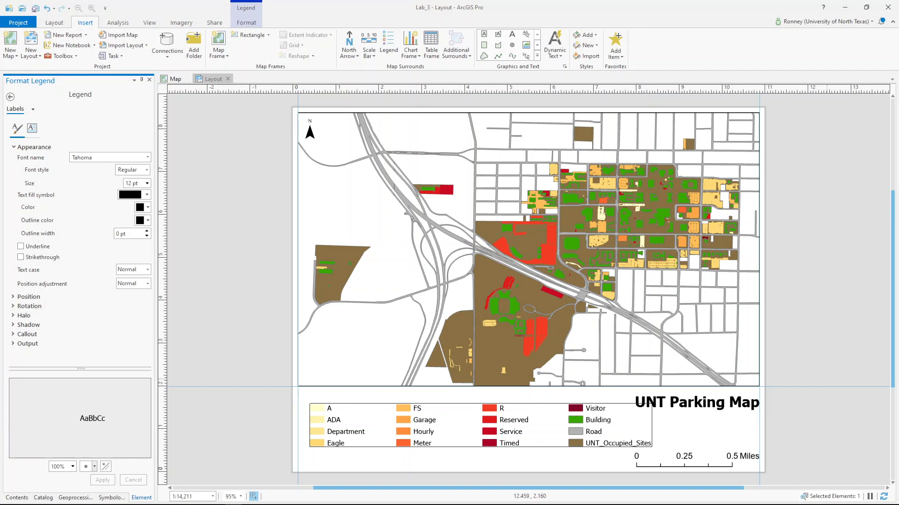
Show the legend title Parking Permit Types and set its font style to Bold
{"action": "left_click", "coordinate": [10, 97]}
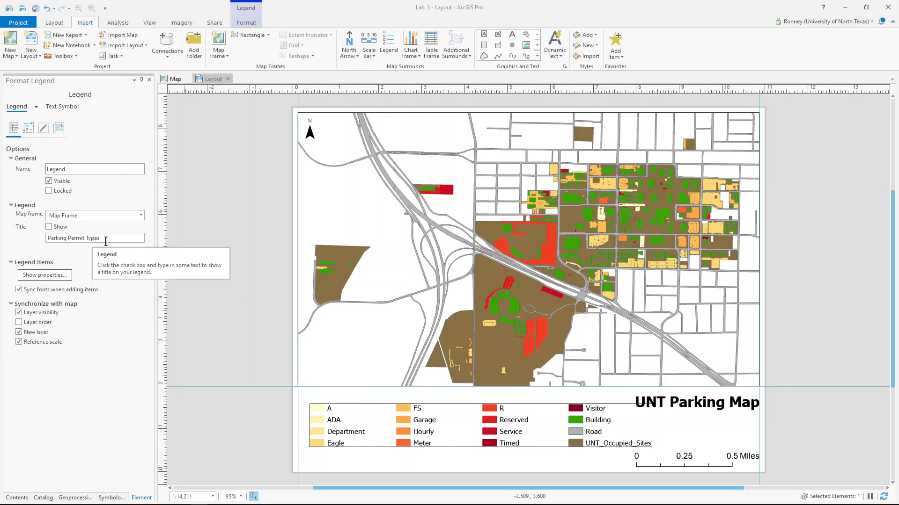
{"action": "left_click", "coordinate": [49, 227]}
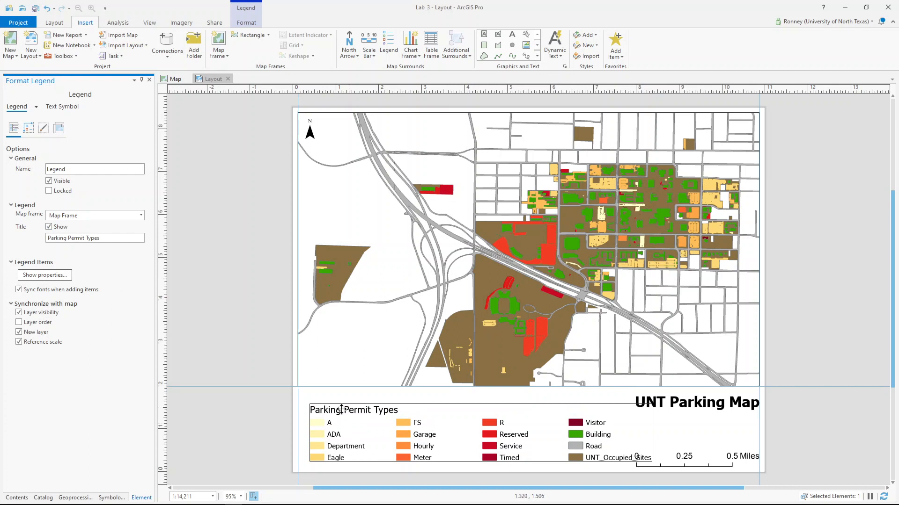
{"action": "left_click", "coordinate": [37, 106]}
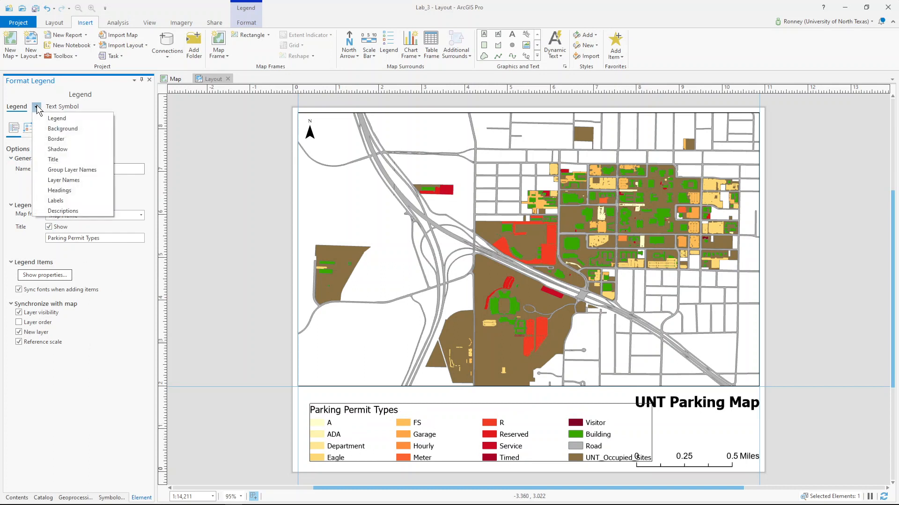
{"action": "left_click", "coordinate": [58, 161]}
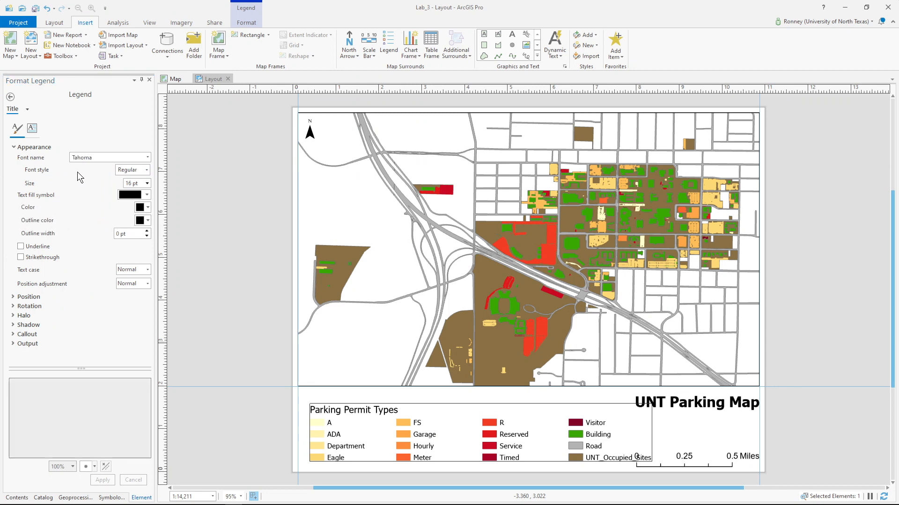
{"action": "left_click", "coordinate": [147, 170]}
{"action": "left_click", "coordinate": [144, 193]}
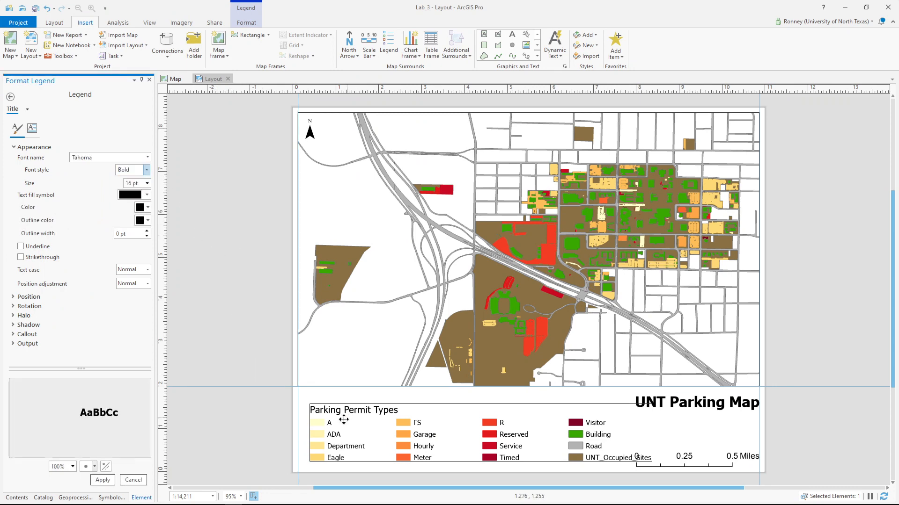
{"action": "left_click", "coordinate": [104, 480]}
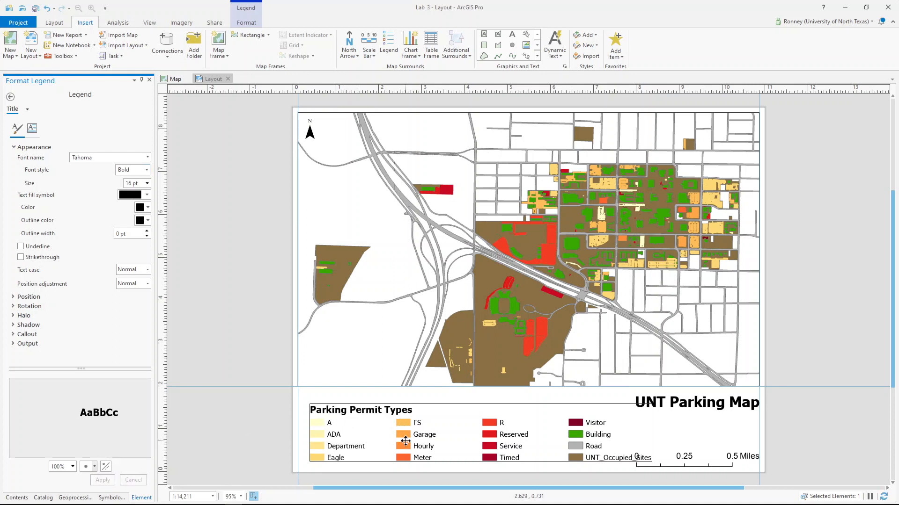
Move the legend away from the map title and scale bar so that they do not overlap
{"action": "left_click_drag", "start_coordinate": [406, 441], "coordinate": [393, 439]}
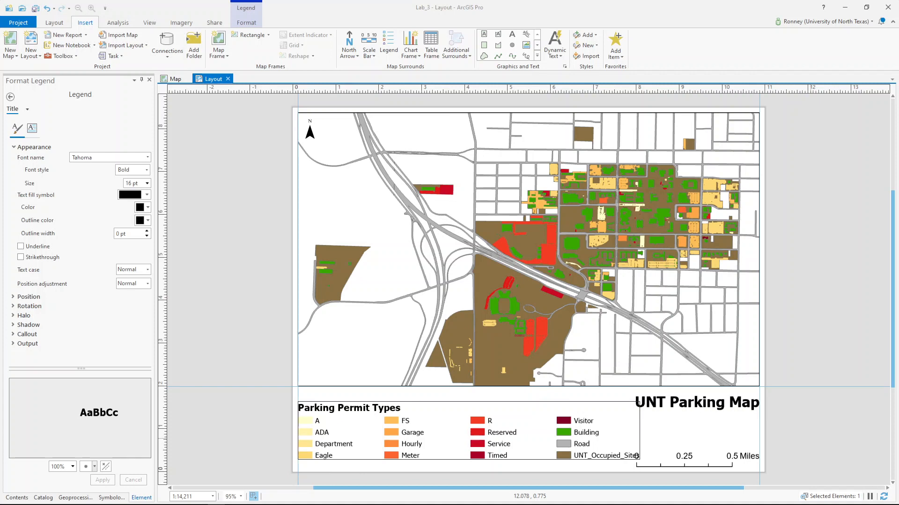
{"action": "left_click_drag", "start_coordinate": [489, 419], "coordinate": [452, 419]}
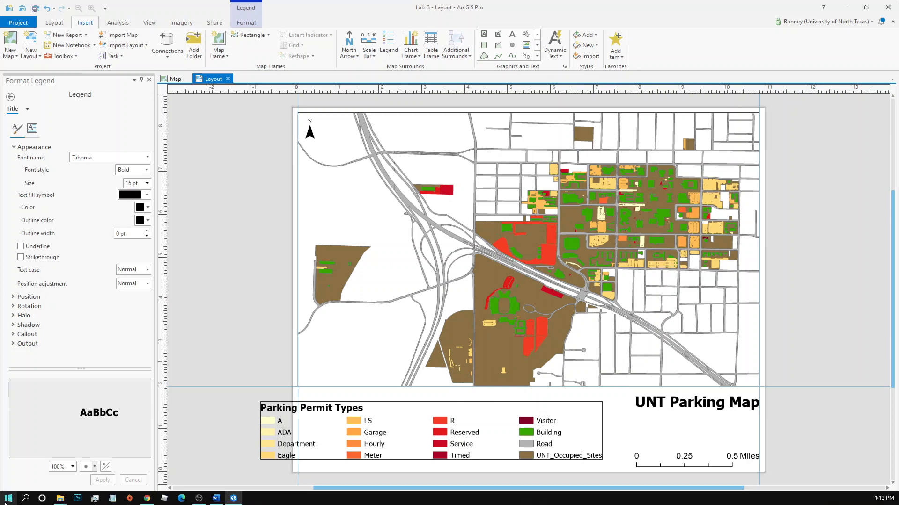
Rename the UNT_Occupied_Sites layer as UNT Occupied Sites in its layer properties
{"action": "left_click", "coordinate": [17, 498]}
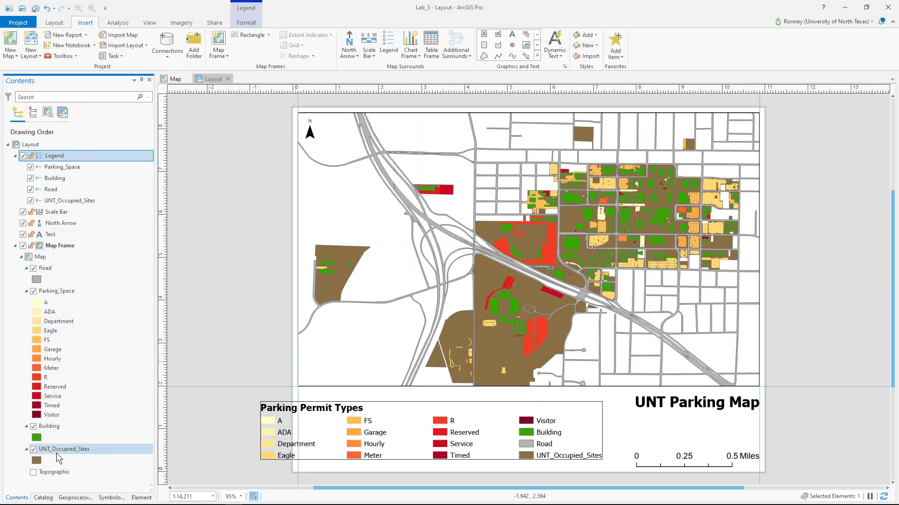
{"action": "left_click", "coordinate": [76, 201]}
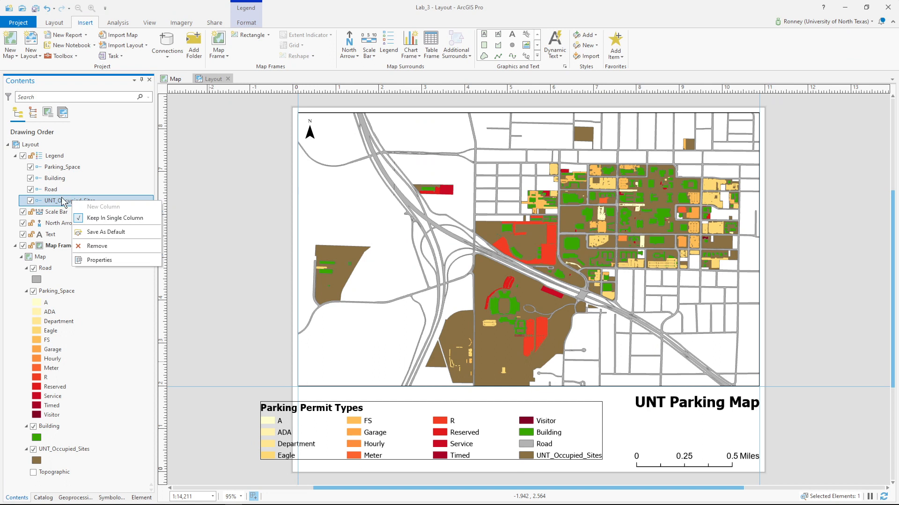
{"action": "key", "text": "Escape"}
{"action": "left_click", "coordinate": [66, 449]}
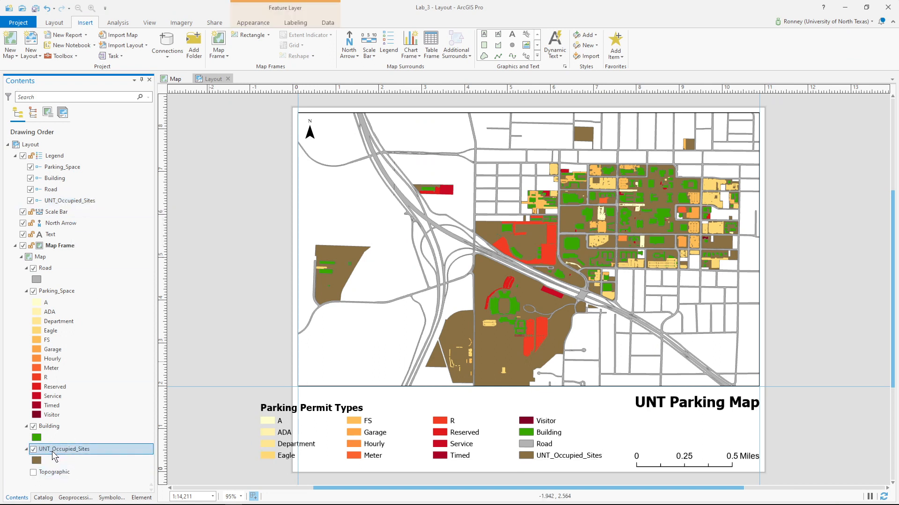
{"action": "left_click", "coordinate": [54, 454]}
{"action": "right_click", "coordinate": [103, 451]}
{"action": "left_click", "coordinate": [111, 443]}
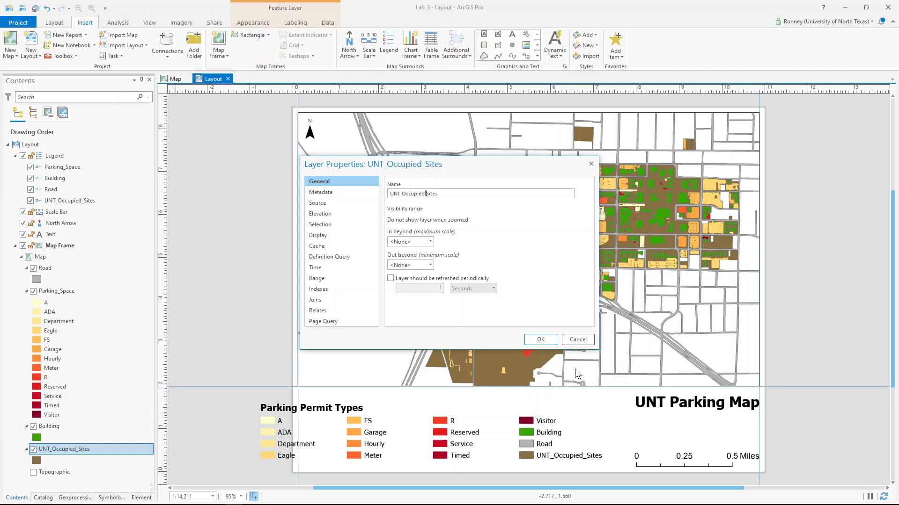
{"action": "left_click", "coordinate": [542, 339]}
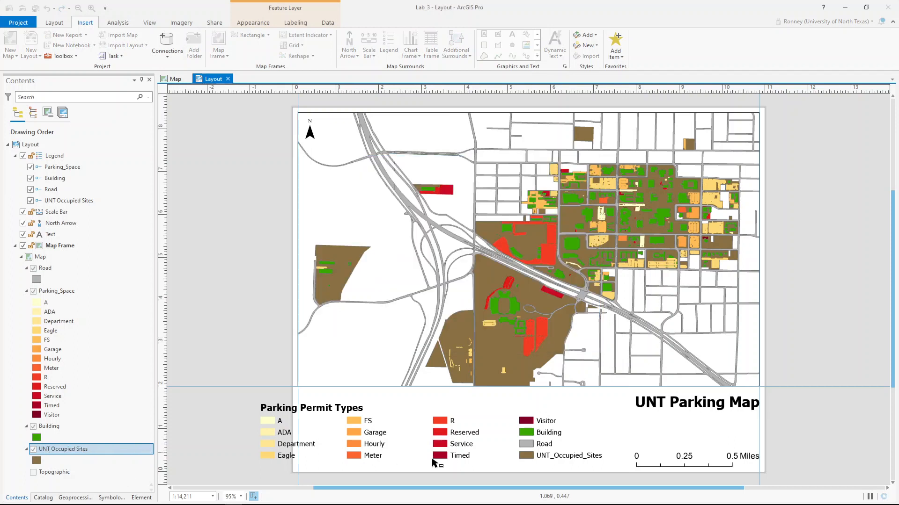
Save the project, add a rectangular text box between the map title and scale bar, and open its text properties
{"action": "left_click", "coordinate": [508, 443]}
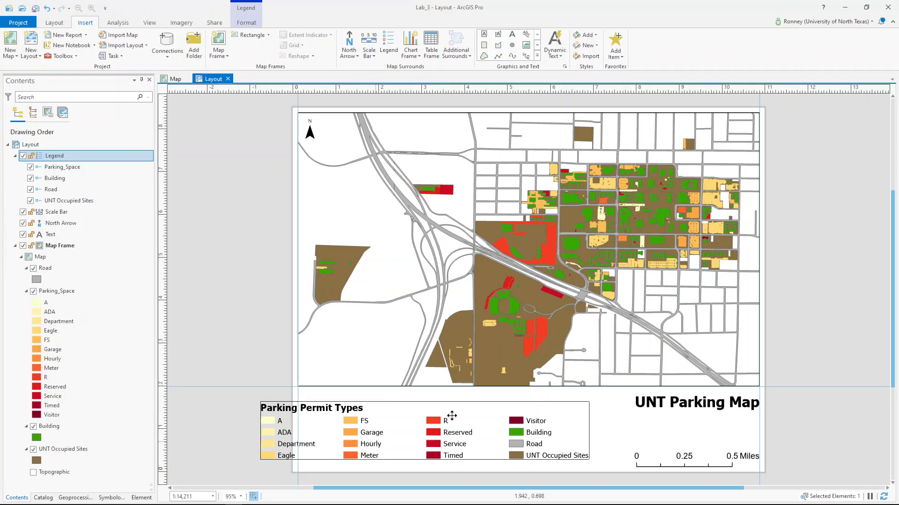
{"action": "left_click", "coordinate": [35, 8]}
{"action": "left_click", "coordinate": [485, 36]}
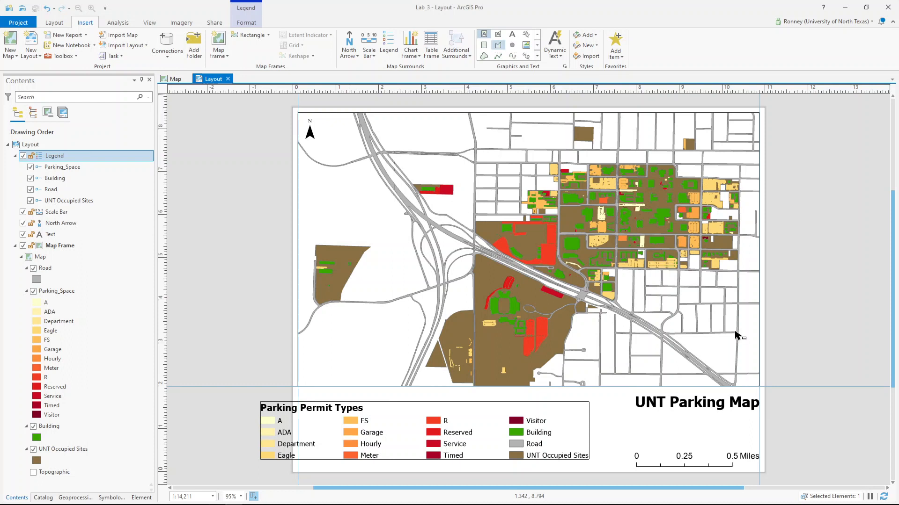
{"action": "left_click", "coordinate": [635, 421]}
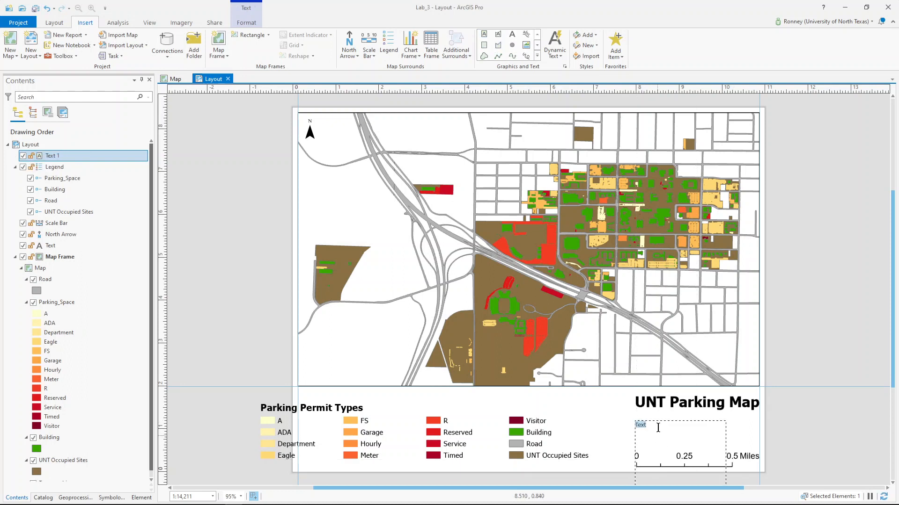
{"action": "double_click", "coordinate": [56, 157]}
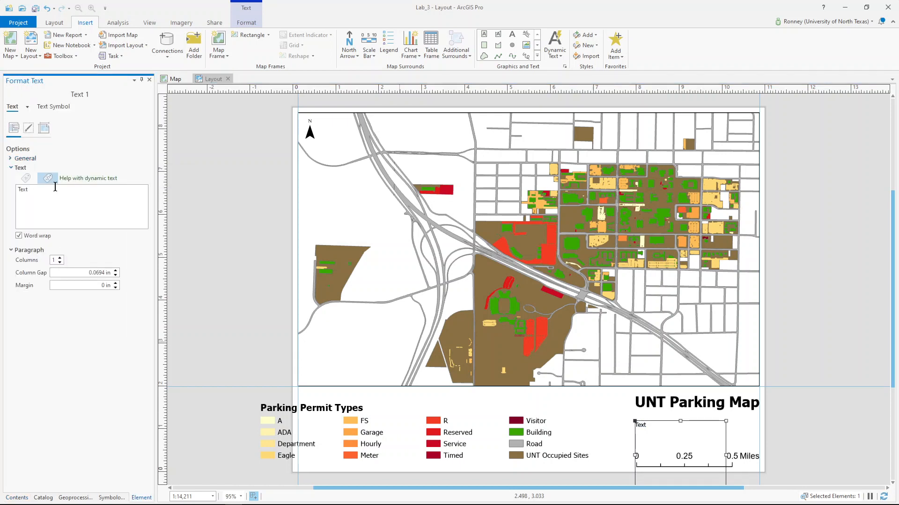
Replace the placeholder text with an Author line giving the author's name and a second line "Date Created: 13-32-2122"
{"action": "double_click", "coordinate": [23, 189]}
{"action": "type", "text": "Author: Ro"}
{"action": "type", "text": "nney Phillips "}
{"action": "type", "text": "Date Created"}
{"action": "type", "text": ":"}
{"action": "type", "text": " 13."}
{"action": "type", "text": "/32"}
{"action": "key", "text": "BackSpace"}
{"action": "key", "text": "BackSpace"}
{"action": "key", "text": "BackSpace"}
{"action": "key", "text": "BackSpace"}
{"action": "type", "text": "-32"}
{"action": "type", "text": "/"}
{"action": "type", "text": "212"}
{"action": "key", "text": "BackSpace"}
{"action": "key", "text": "BackSpace"}
{"action": "key", "text": "BackSpace"}
{"action": "key", "text": "BackSpace"}
{"action": "type", "text": "-2122"}
Add the lines "This map was created for GEOG 3500" and "Week 3 Lab." below the date
{"action": "key", "text": "Return"}
{"action": "type", "text": "This map was"}
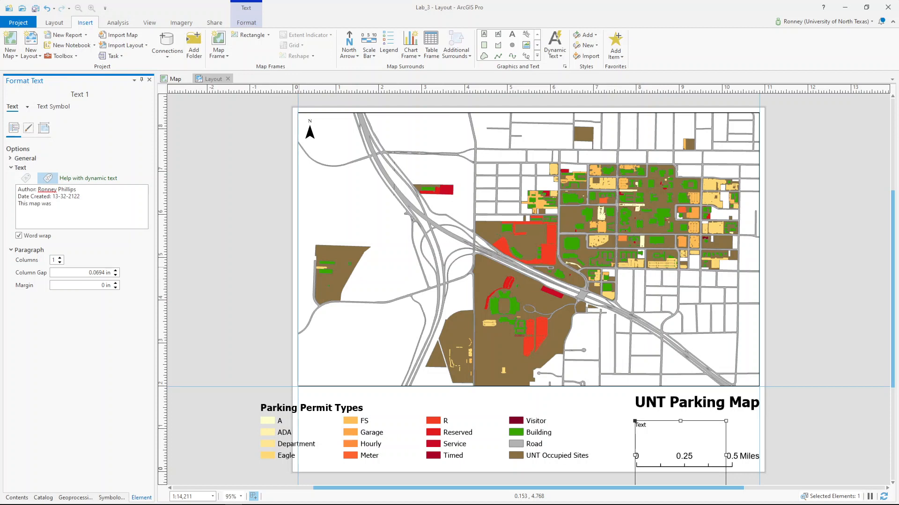
{"action": "type", "text": " created for GEOG"}
{"action": "type", "text": "35000"}
{"action": "key", "text": "Return"}
{"action": "type", "text": "or"}
{"action": "key", "text": "BackSpace"}
{"action": "key", "text": "BackSpace"}
{"action": "key", "text": "BackSpace"}
{"action": "key", "text": "BackSpace"}
{"action": "key", "text": "Return"}
{"action": "type", "text": "Week 3 Lab."}
{"action": "key", "text": "BackSpace"}
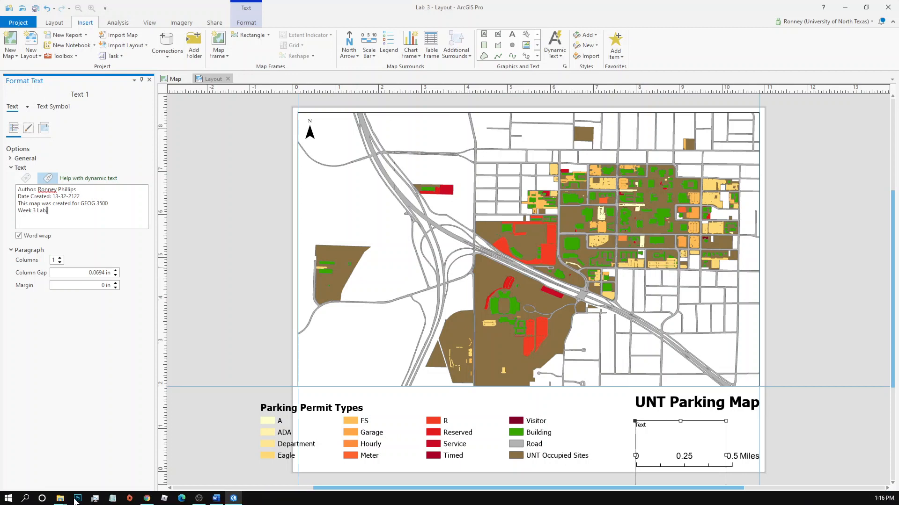
Move the author text box to the empty area beside the map page and widen it to fit its longest line
{"action": "left_click", "coordinate": [17, 498]}
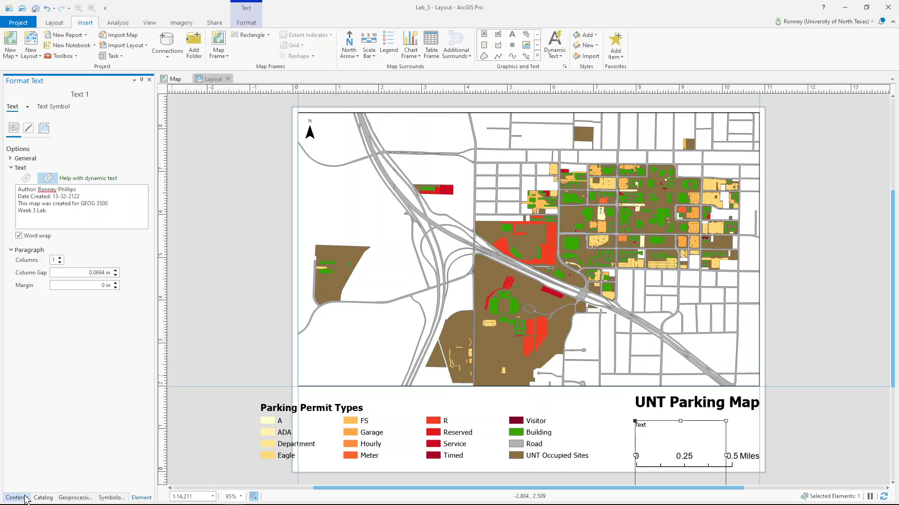
{"action": "left_click_drag", "start_coordinate": [664, 441], "coordinate": [215, 178]}
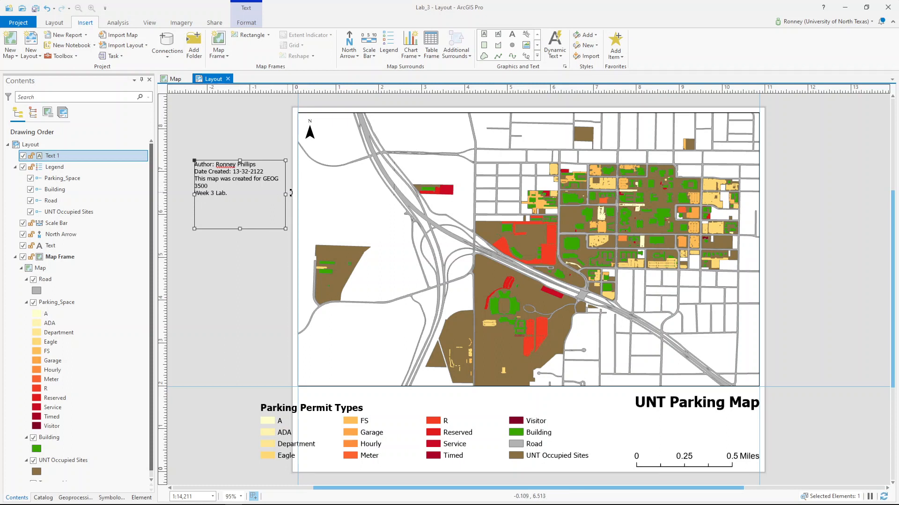
{"action": "left_click_drag", "start_coordinate": [285, 194], "coordinate": [351, 194]}
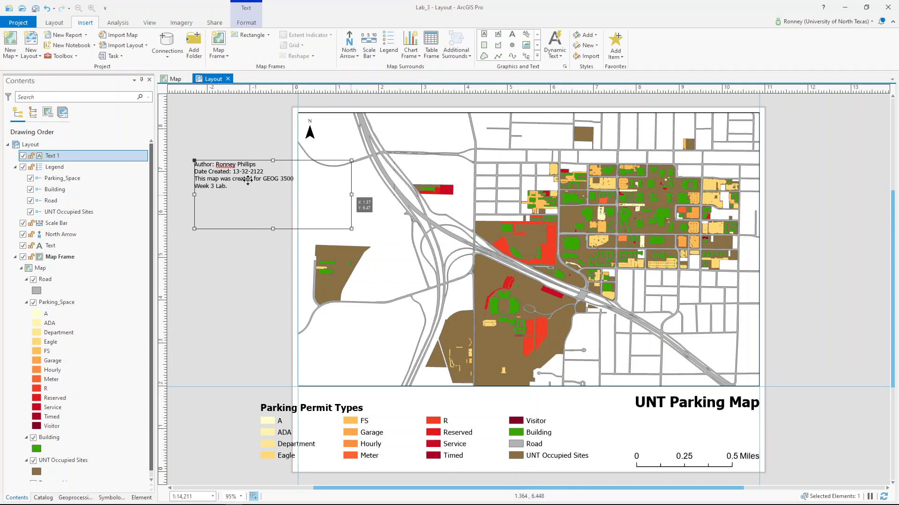
Rebreak the text box's last two lines as "This map was created for" and "GEOG 3500 Week 3 Lab."
{"action": "double_click", "coordinate": [247, 177]}
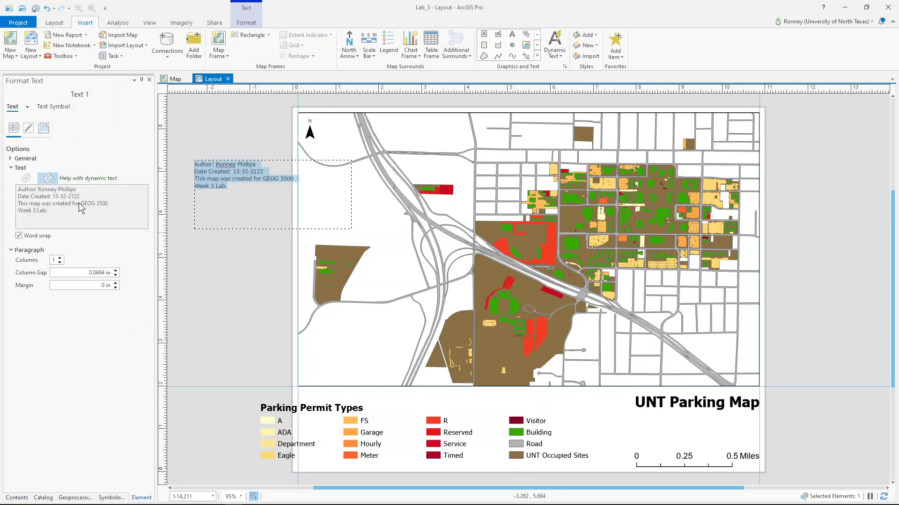
{"action": "left_click", "coordinate": [81, 205]}
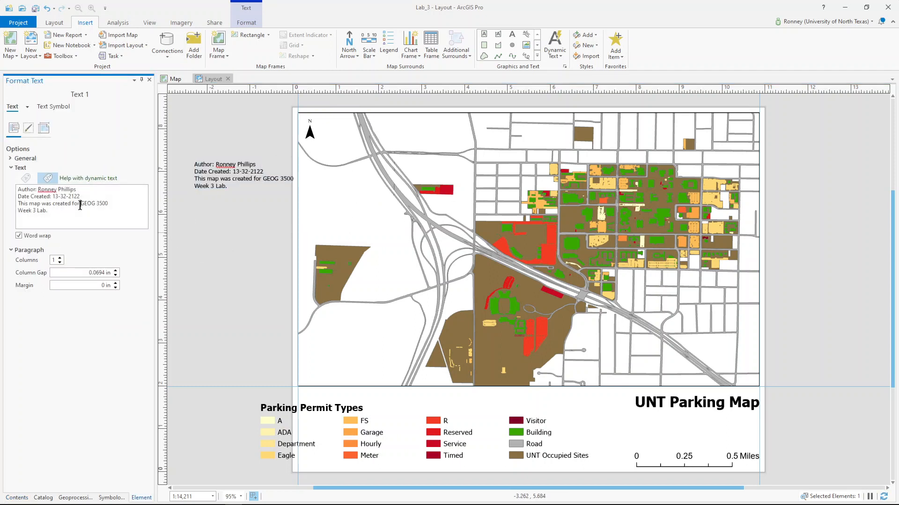
{"action": "key", "text": "Return"}
{"action": "key", "text": "ctrl+Right"}
{"action": "key", "text": "ctrl+Right"}
{"action": "key", "text": "Delete"}
{"action": "left_click", "coordinate": [197, 327]}
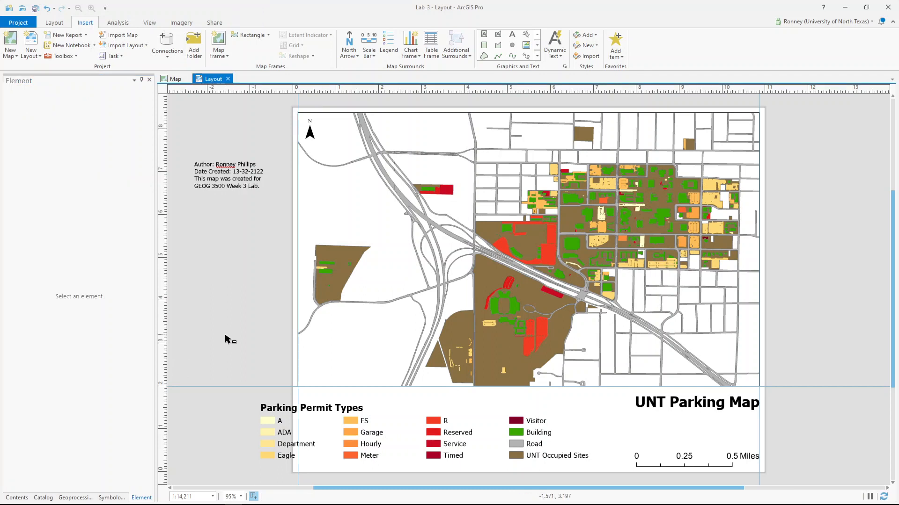
Shrink the author text box to fit its text and place it between the map title and scale bar
{"action": "left_click_drag", "start_coordinate": [231, 175], "coordinate": [661, 424]}
{"action": "left_click", "coordinate": [218, 174]}
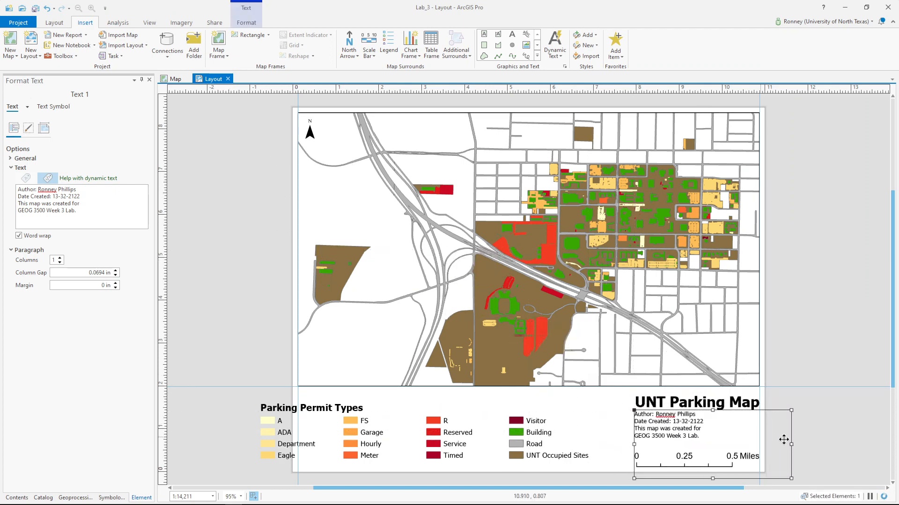
{"action": "left_click_drag", "start_coordinate": [791, 445], "coordinate": [705, 439]}
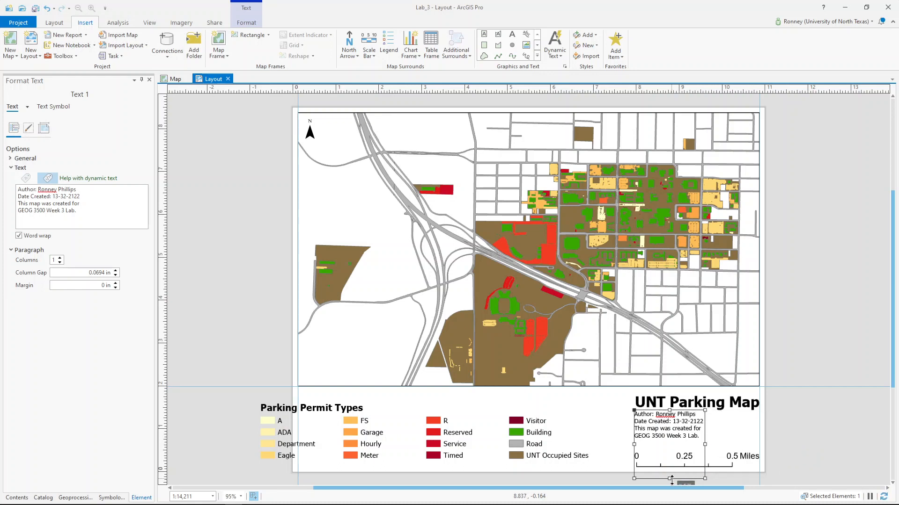
{"action": "left_click_drag", "start_coordinate": [671, 479], "coordinate": [681, 433]}
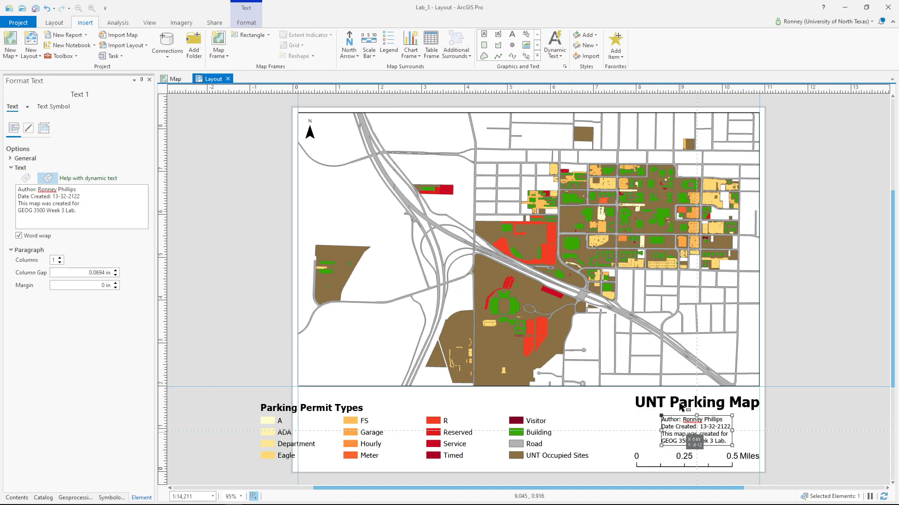
{"action": "left_click", "coordinate": [593, 416]}
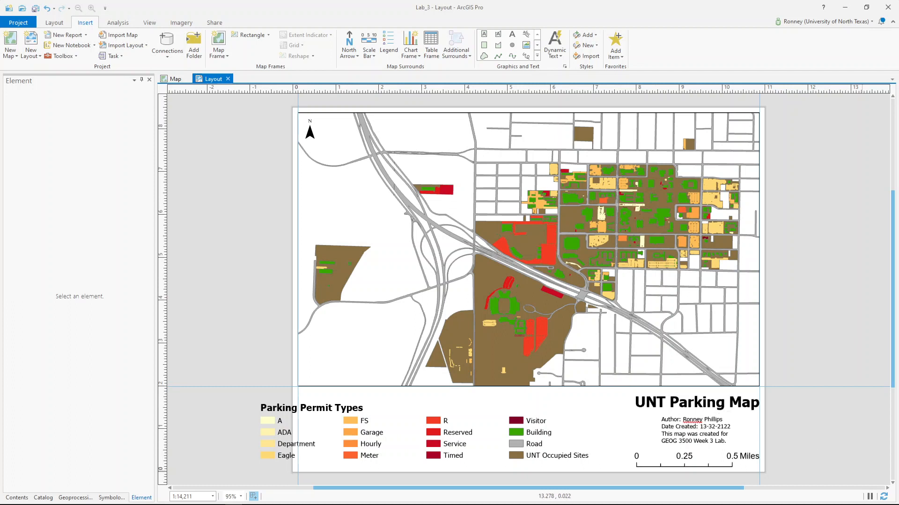
Set the border color of the author text box to black
{"action": "left_click", "coordinate": [695, 430]}
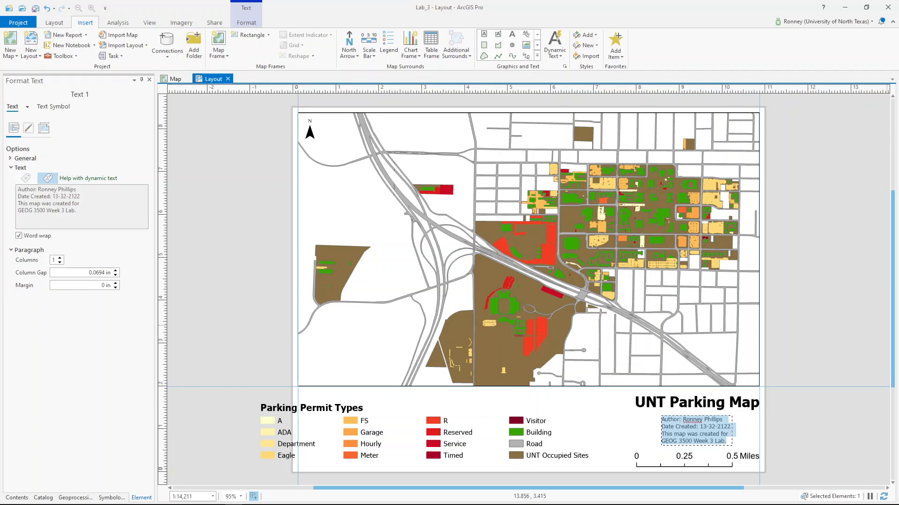
{"action": "left_click", "coordinate": [28, 107]}
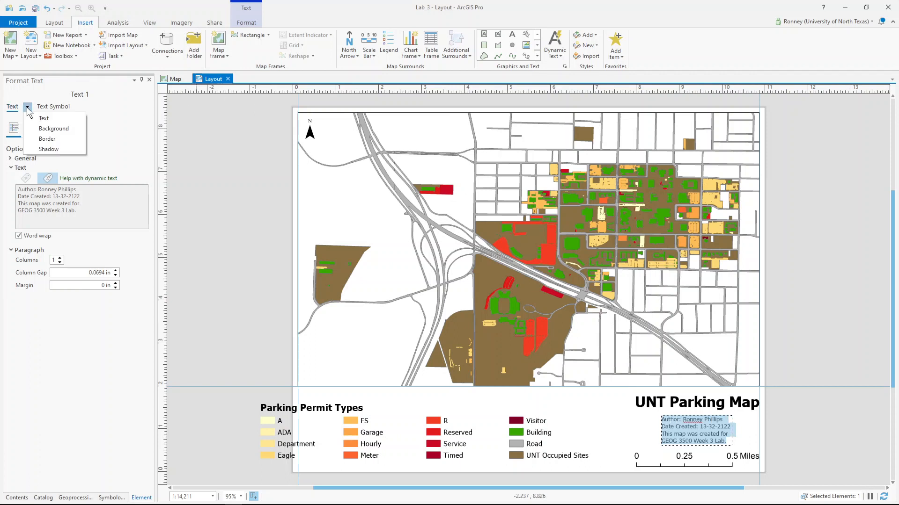
{"action": "left_click", "coordinate": [45, 139]}
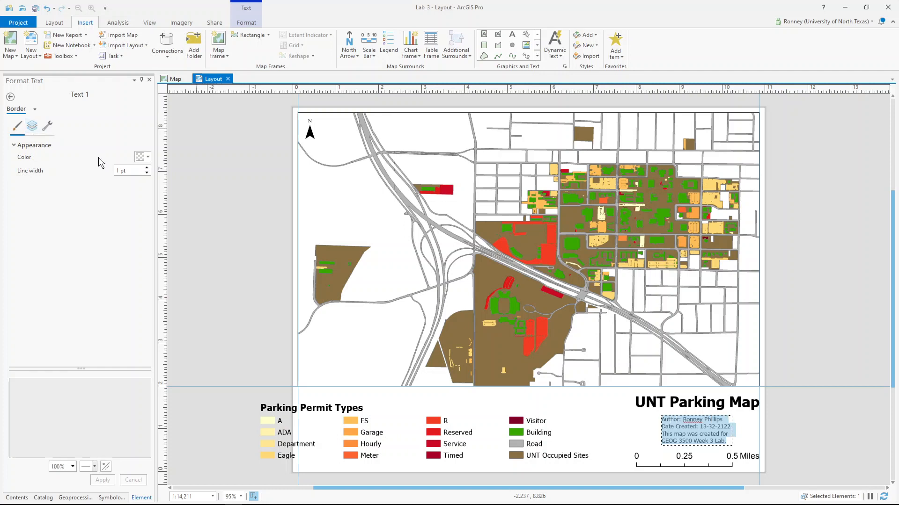
{"action": "left_click", "coordinate": [31, 129]}
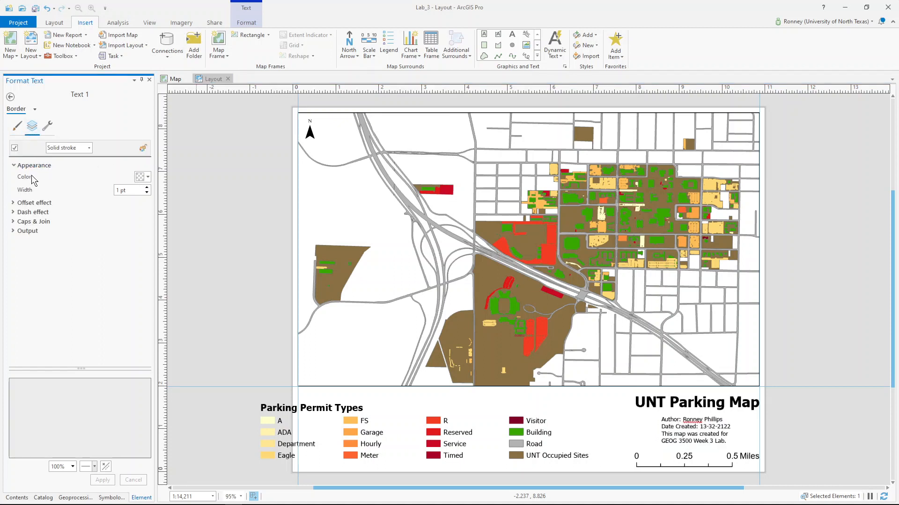
{"action": "left_click", "coordinate": [148, 179]}
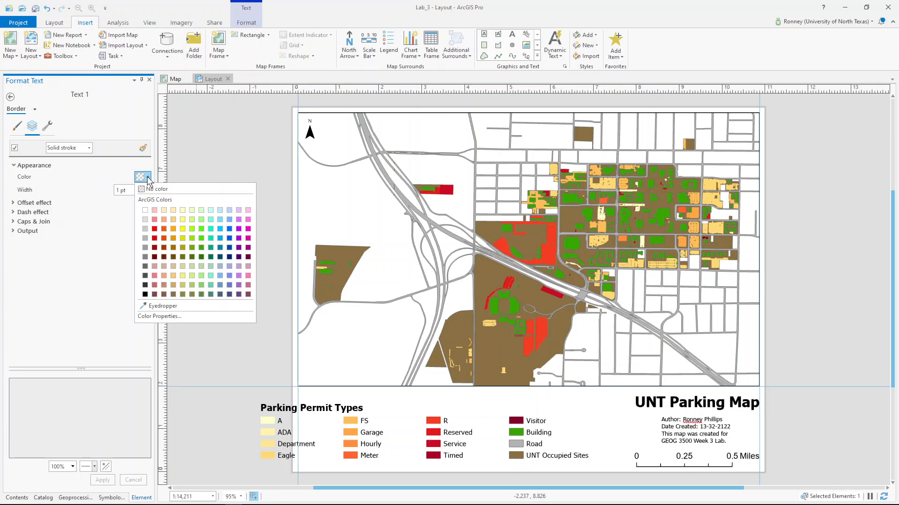
{"action": "left_click", "coordinate": [145, 294]}
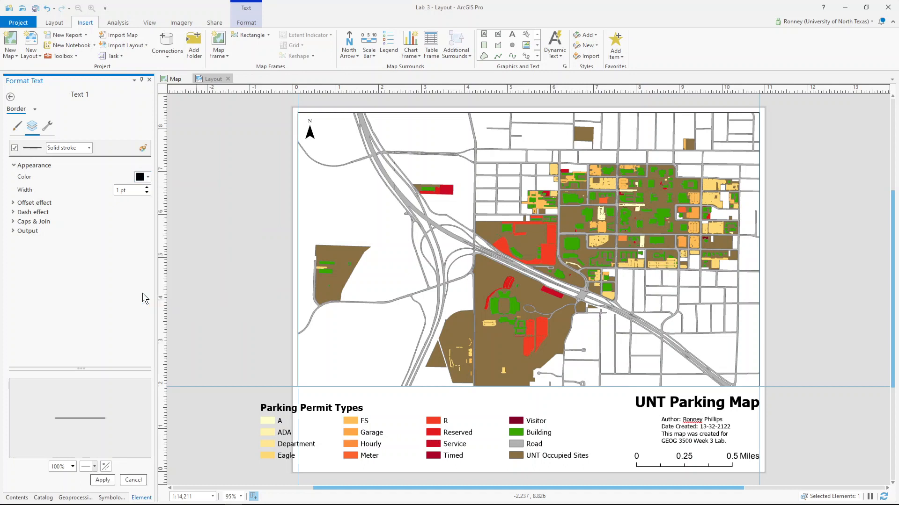
Set the author text box border's offset to 2 pt and apply the border changes
{"action": "left_click", "coordinate": [22, 204]}
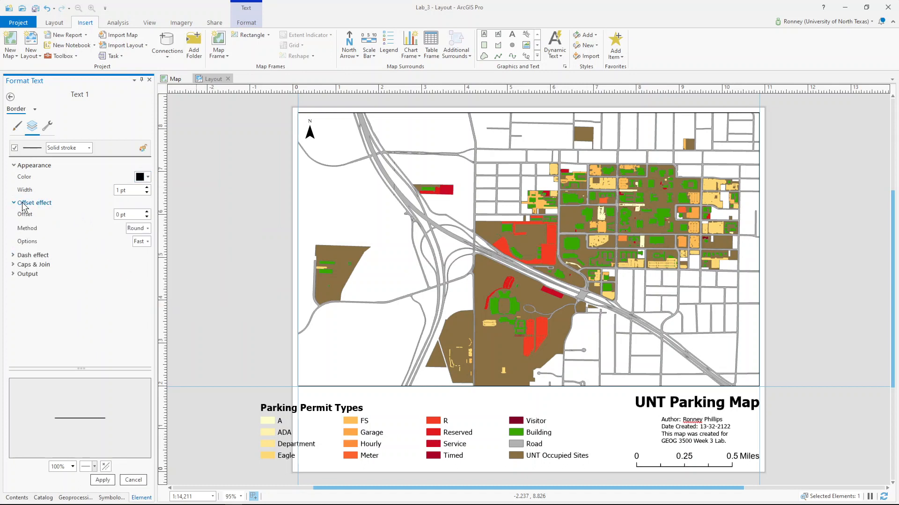
{"action": "left_click", "coordinate": [147, 212]}
{"action": "left_click", "coordinate": [147, 212]}
{"action": "left_click", "coordinate": [17, 127]}
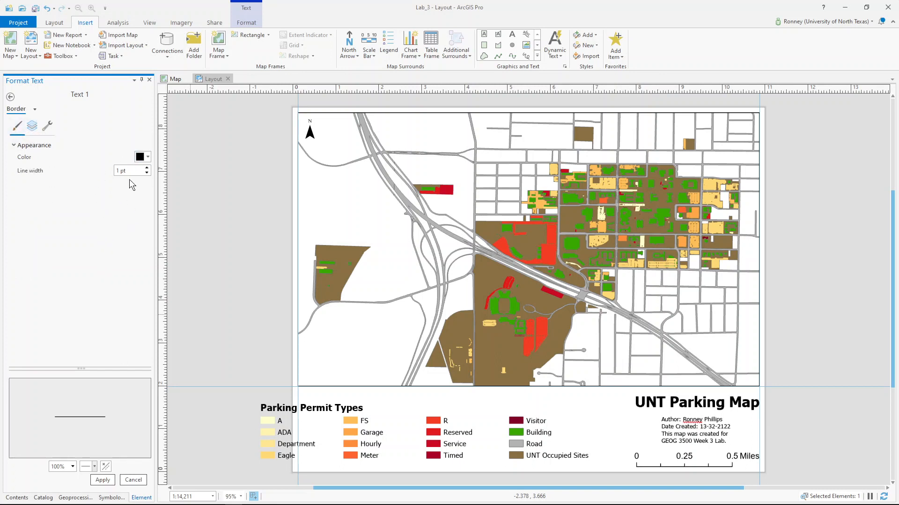
{"action": "left_click", "coordinate": [32, 130]}
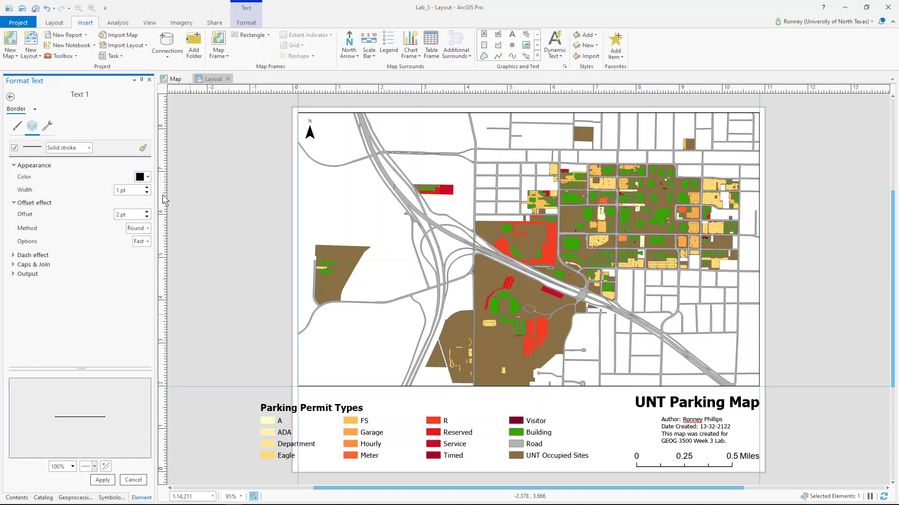
{"action": "left_click", "coordinate": [103, 481]}
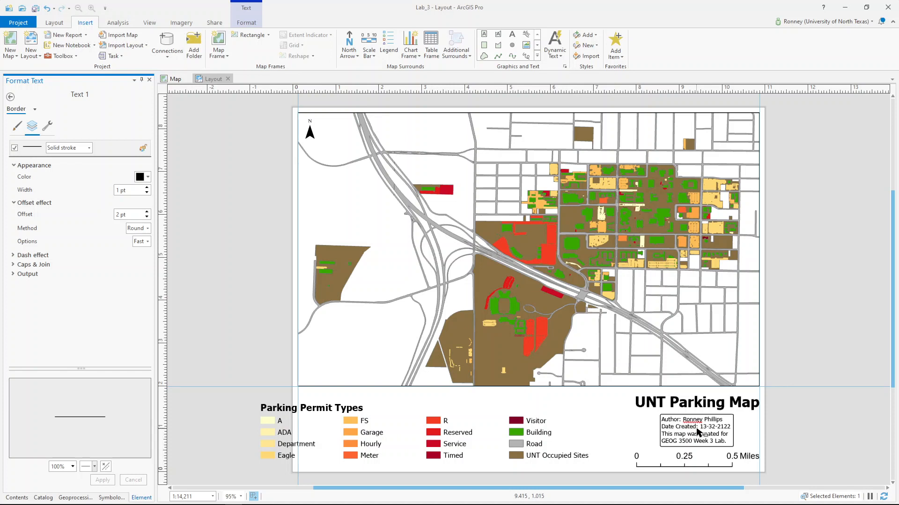
Nudge the scale bar slightly to adjust its position beneath the author text box
{"action": "right_click", "coordinate": [665, 430]}
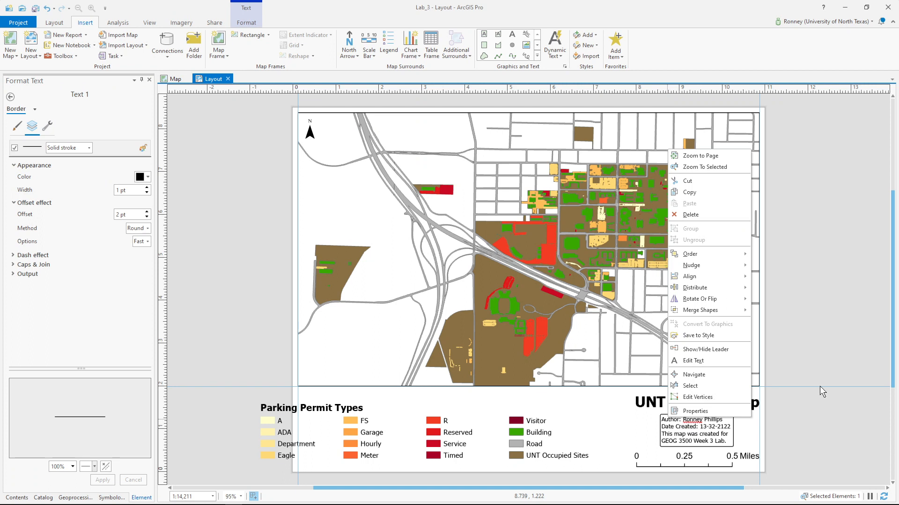
{"action": "key", "text": "Escape"}
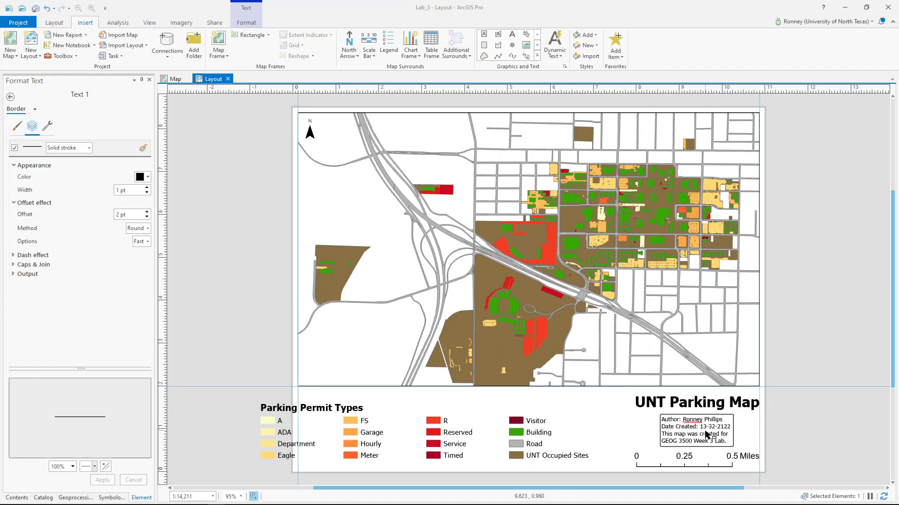
{"action": "left_click", "coordinate": [690, 428]}
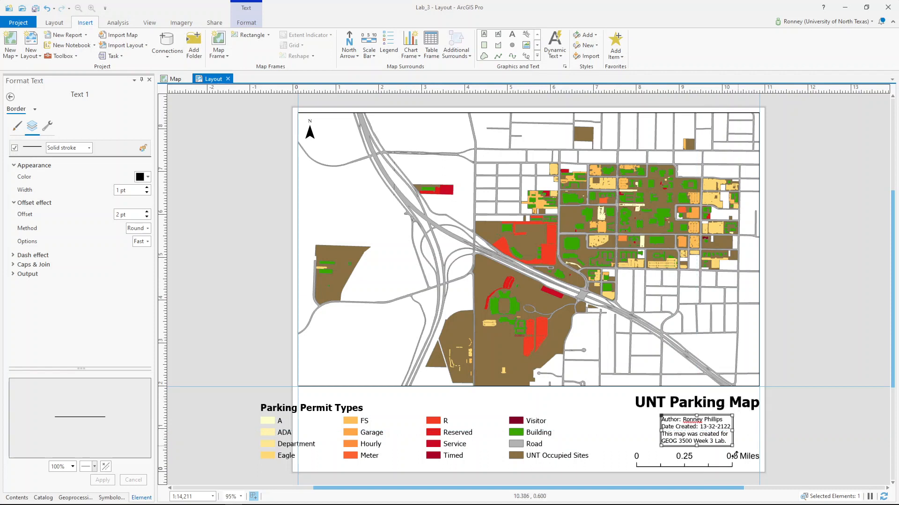
{"action": "left_click", "coordinate": [711, 463]}
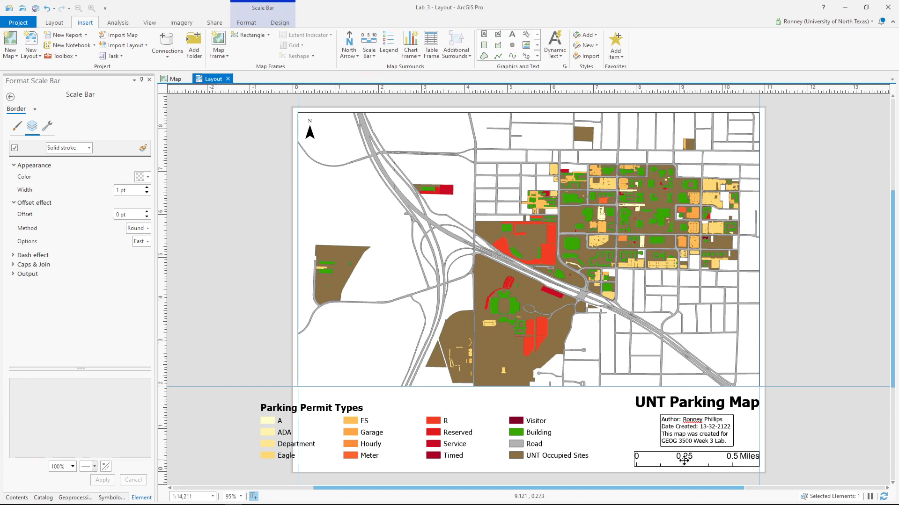
{"action": "mouse_move", "coordinate": [684, 460]}
{"action": "left_mouse_down"}
{"action": "mouse_move", "coordinate": [668, 461]}
{"action": "mouse_move", "coordinate": [686, 462]}
{"action": "left_mouse_up"}
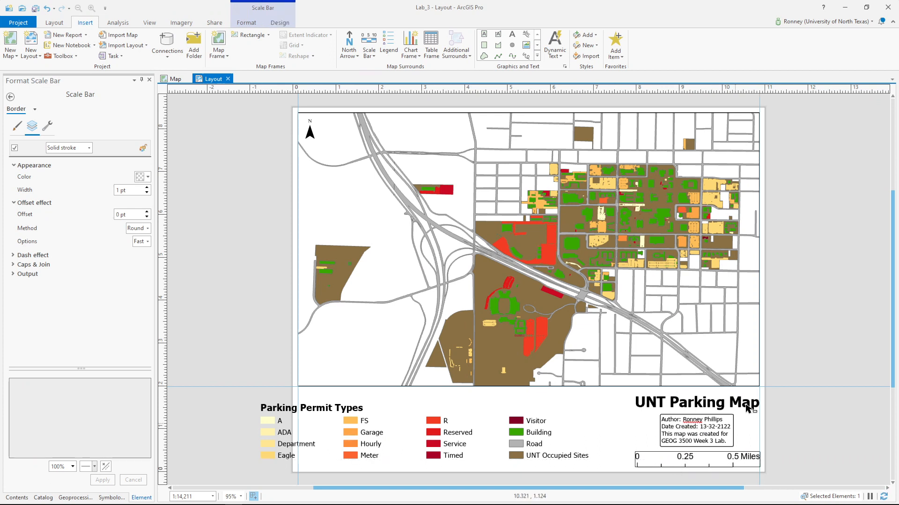
Reposition the map title so its right edge aligns with the map frame, and select the author text box
{"action": "left_click", "coordinate": [697, 405]}
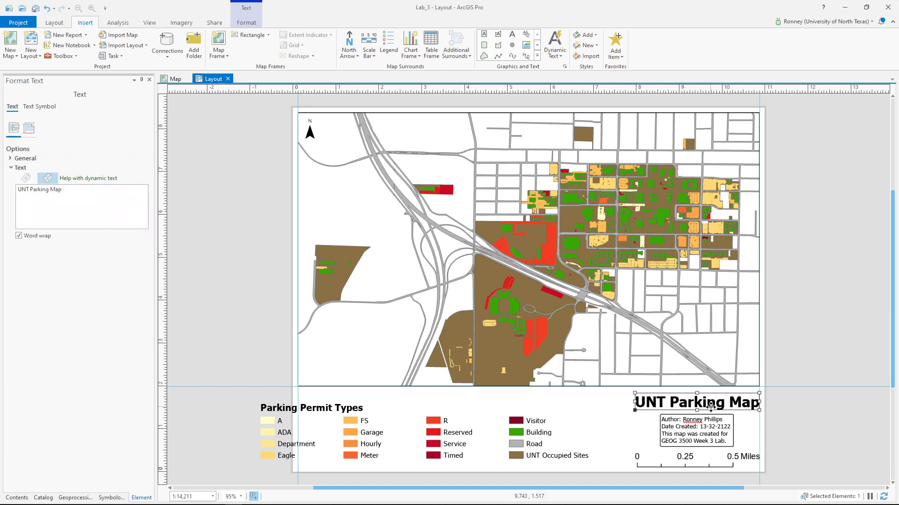
{"action": "left_click_drag", "start_coordinate": [710, 407], "coordinate": [694, 400]}
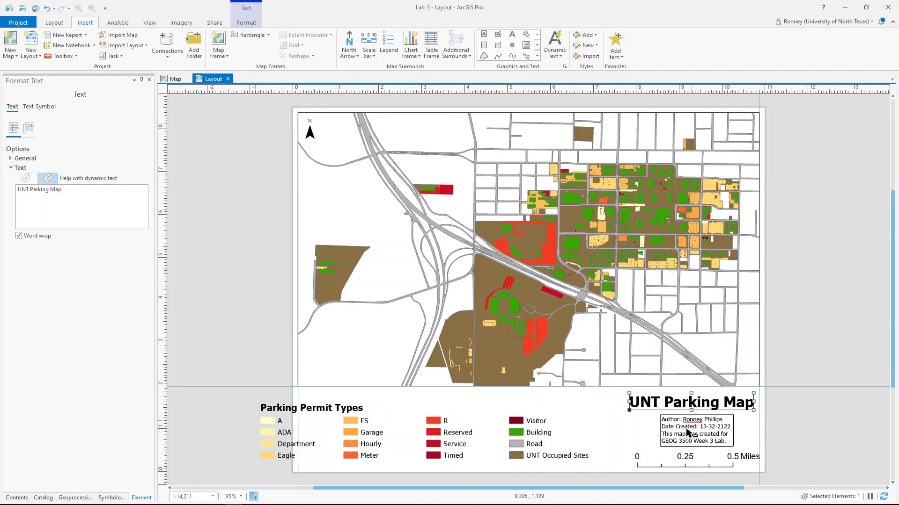
{"action": "scroll", "coordinate": [687, 433], "scroll_direction": "right", "scroll_amount": 1}
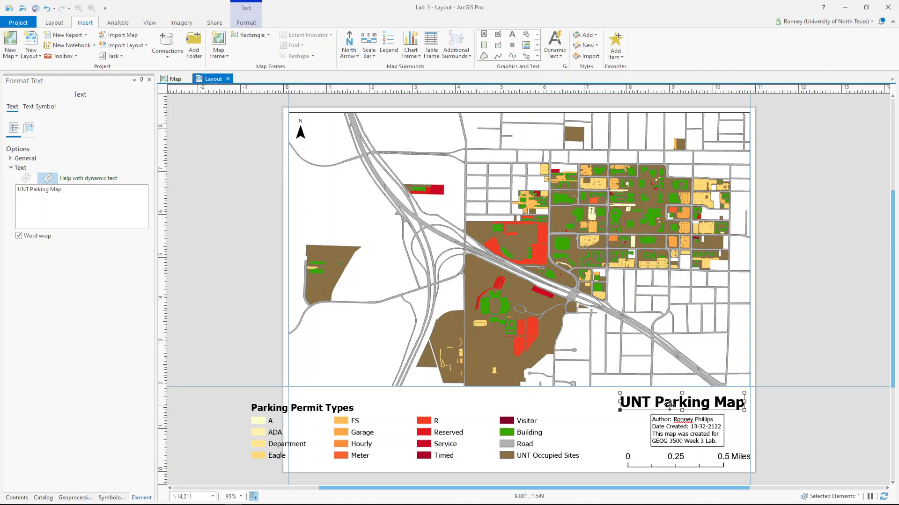
{"action": "left_click_drag", "start_coordinate": [650, 401], "coordinate": [677, 425]}
{"action": "left_click", "coordinate": [670, 429]}
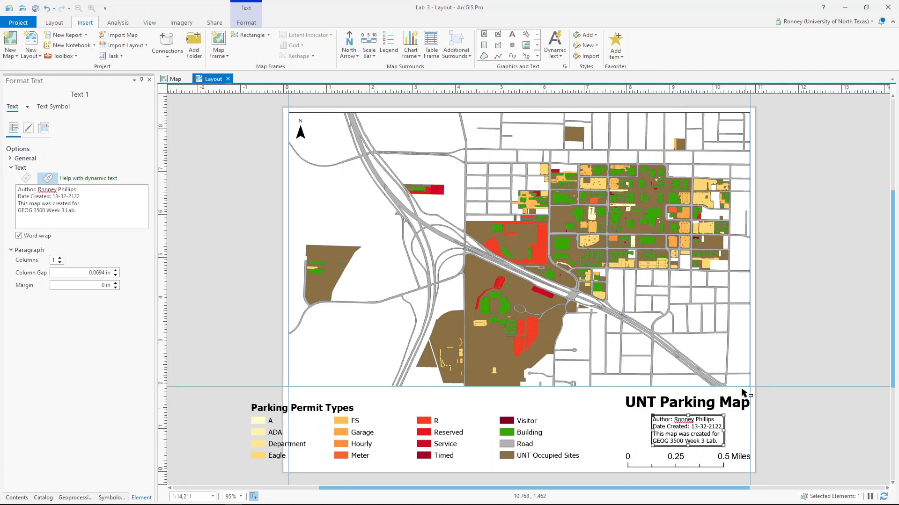
Shift the map title, scale bar and author text box slightly left, lining up the scale bar with the title
{"action": "left_click", "coordinate": [666, 406]}
{"action": "left_click_drag", "start_coordinate": [686, 404], "coordinate": [681, 403]}
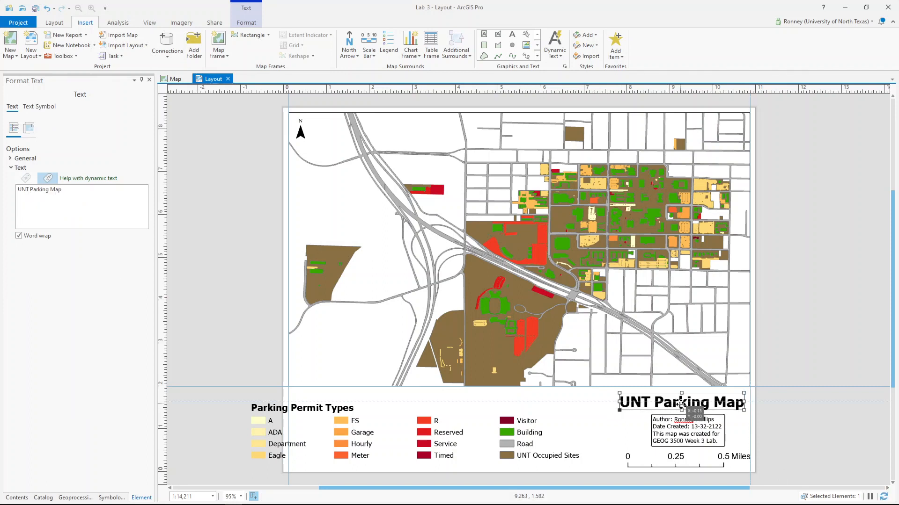
{"action": "left_click", "coordinate": [688, 457]}
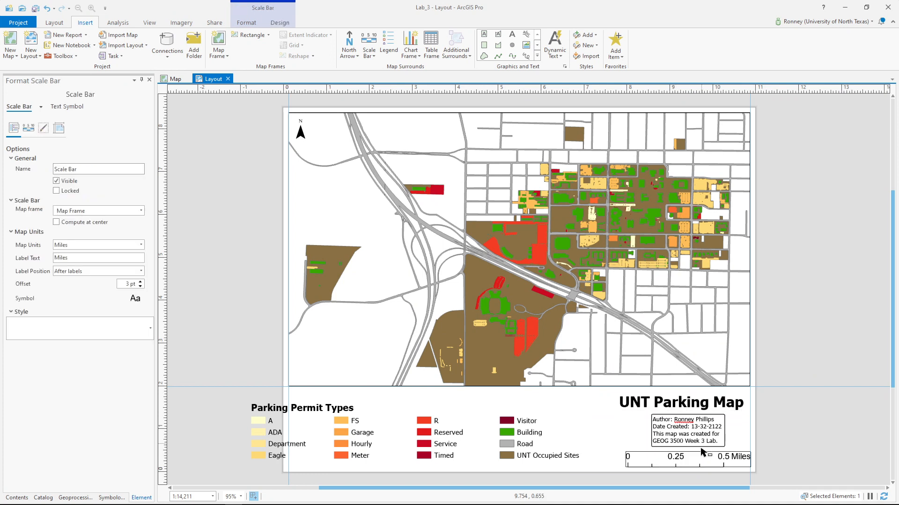
{"action": "left_click_drag", "start_coordinate": [693, 464], "coordinate": [685, 464]}
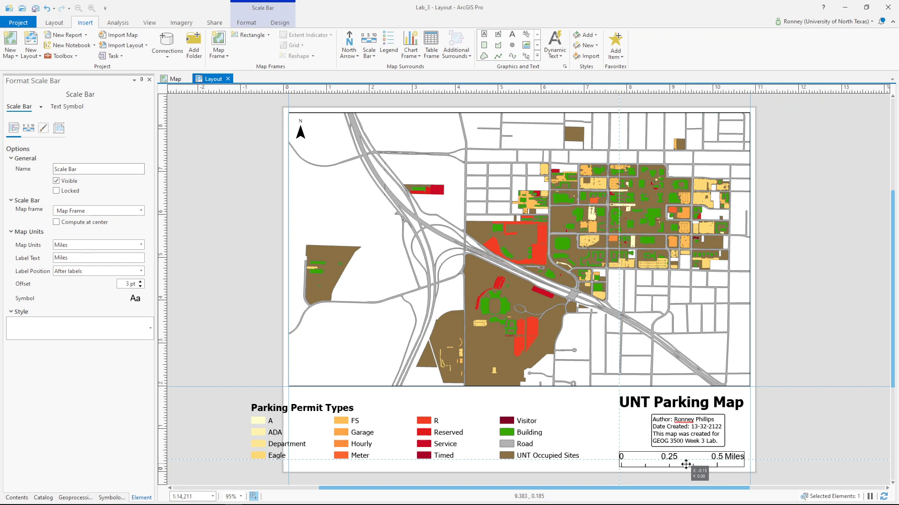
{"action": "left_click_drag", "start_coordinate": [686, 464], "coordinate": [685, 465]}
{"action": "left_click", "coordinate": [688, 429]}
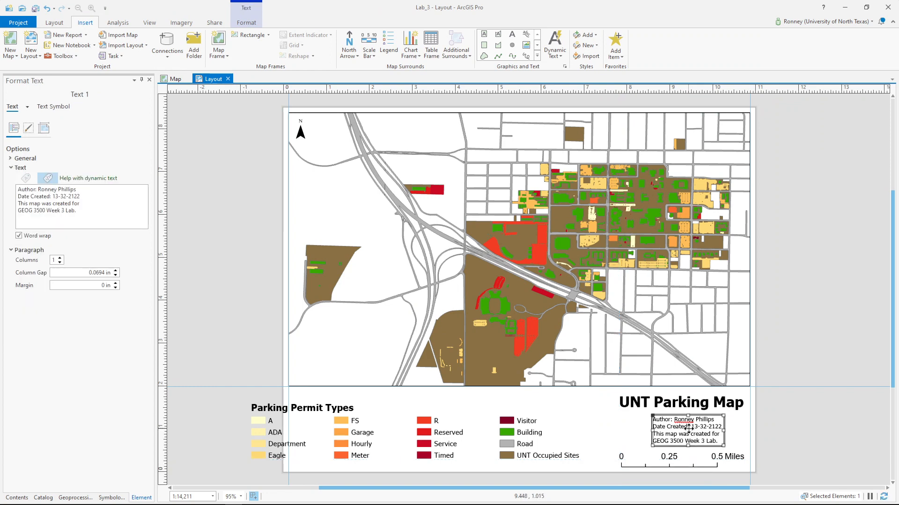
{"action": "left_click_drag", "start_coordinate": [688, 429], "coordinate": [683, 429]}
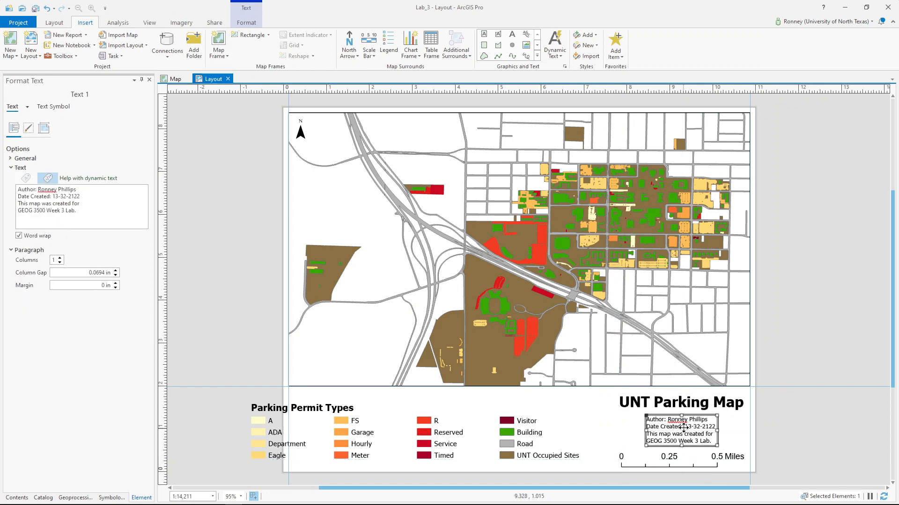
Select the title, author text box and scale bar together and move them so their right edge meets the map frame's right edge
{"action": "left_click", "coordinate": [621, 440]}
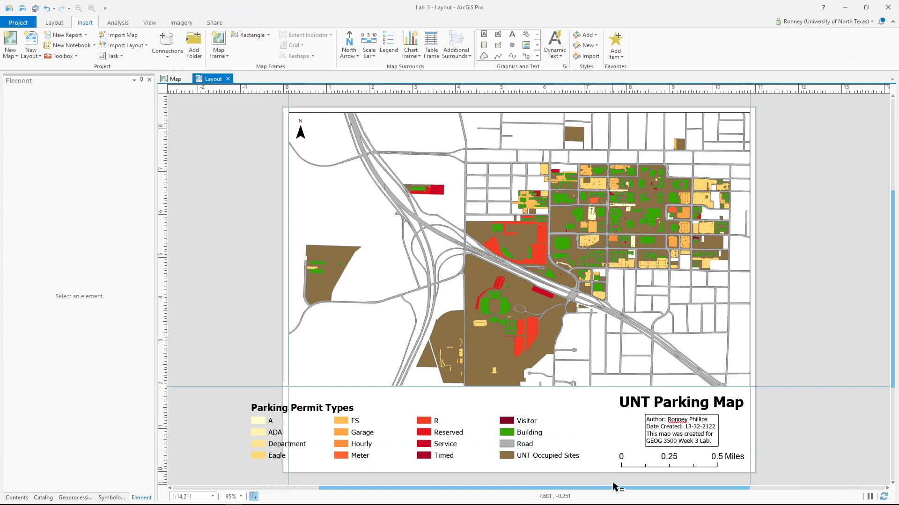
{"action": "left_click_drag", "start_coordinate": [616, 393], "coordinate": [749, 474]}
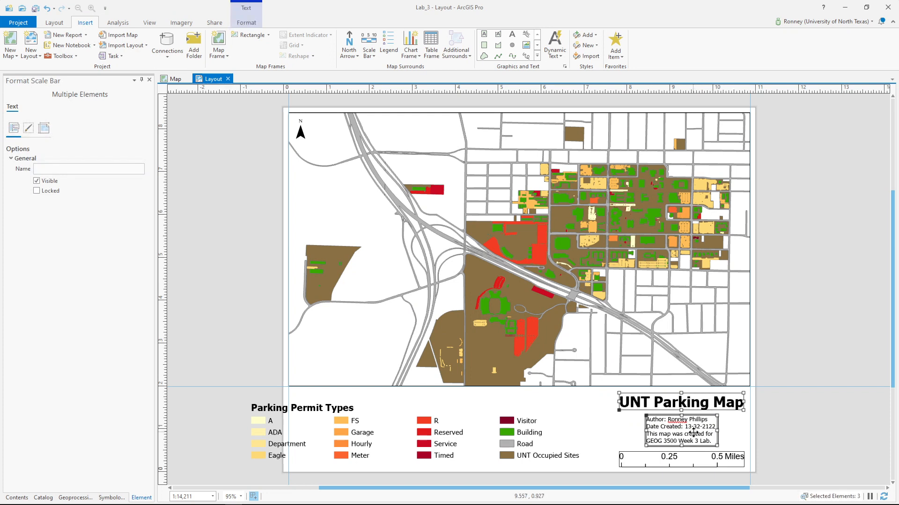
{"action": "left_click_drag", "start_coordinate": [693, 432], "coordinate": [701, 434]}
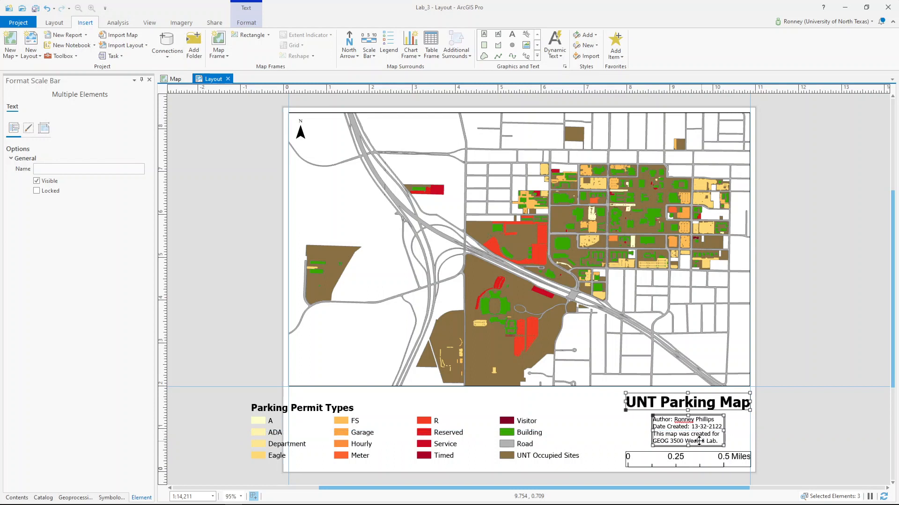
Move the Parking Permit Types legend so its left edge aligns with the map frame's left guide, and deselect it
{"action": "left_click", "coordinate": [488, 431]}
{"action": "left_click_drag", "start_coordinate": [397, 435], "coordinate": [433, 433]}
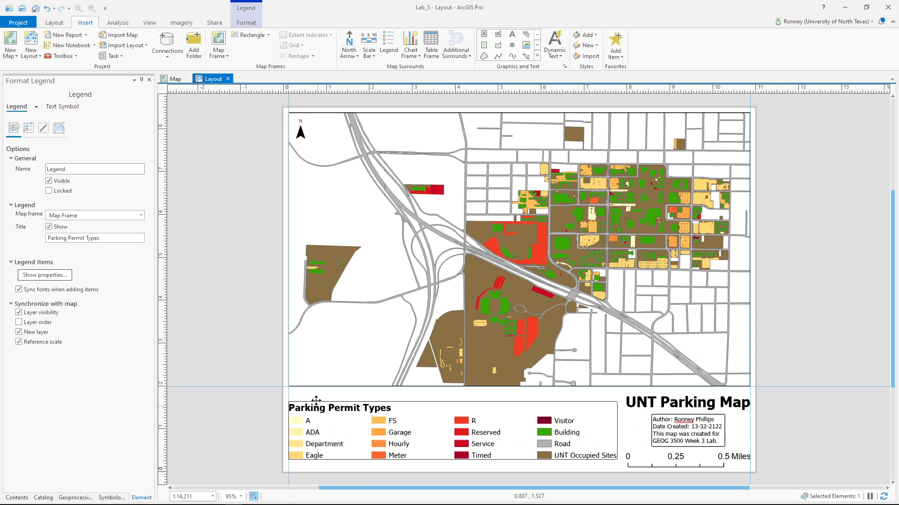
{"action": "left_click_drag", "start_coordinate": [343, 429], "coordinate": [343, 433]}
{"action": "left_click", "coordinate": [263, 427]}
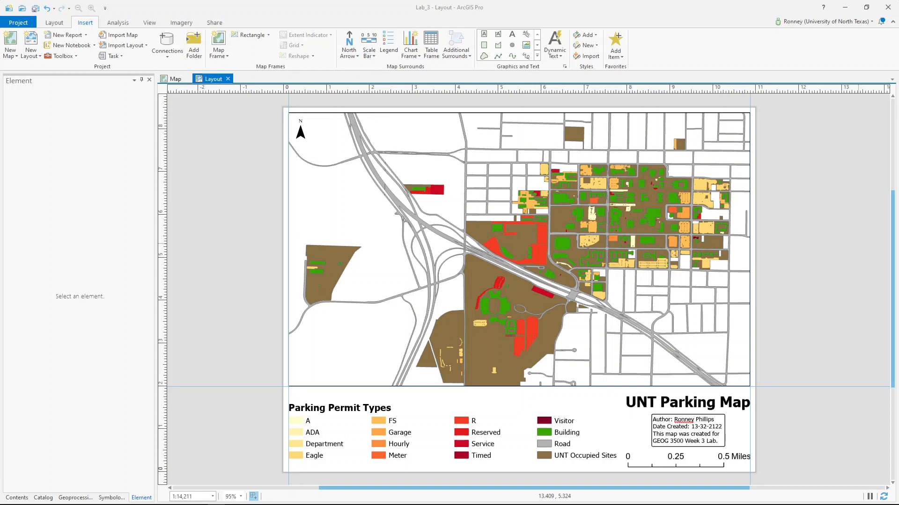
Start exporting the layout and choose JPEG as the file type
{"action": "left_click", "coordinate": [219, 24]}
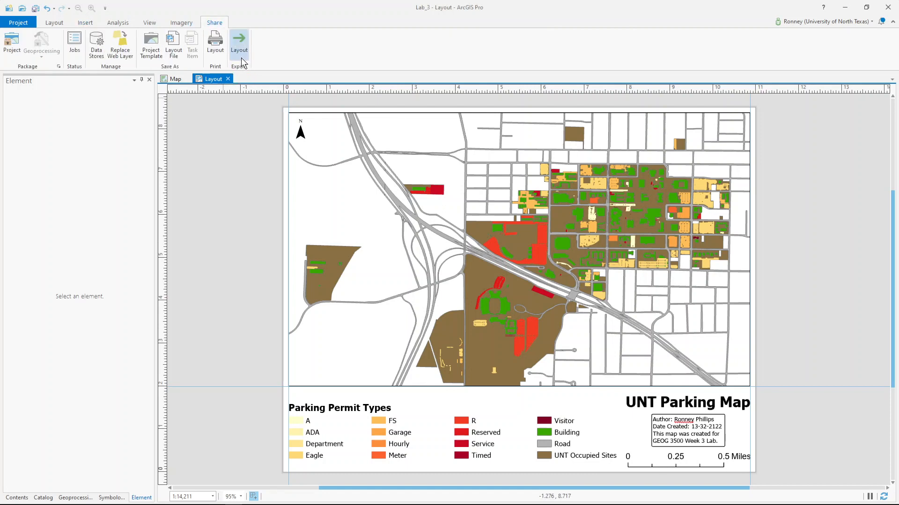
{"action": "left_click", "coordinate": [242, 41]}
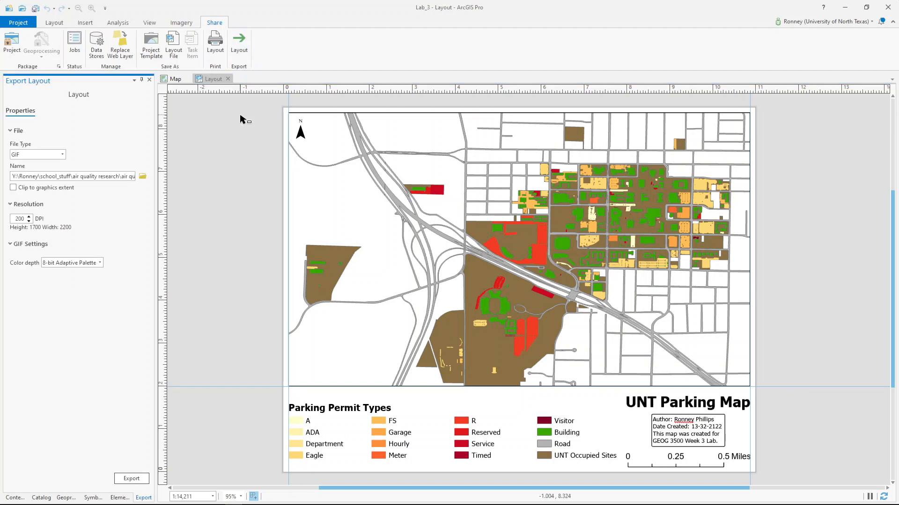
{"action": "left_click", "coordinate": [63, 155]}
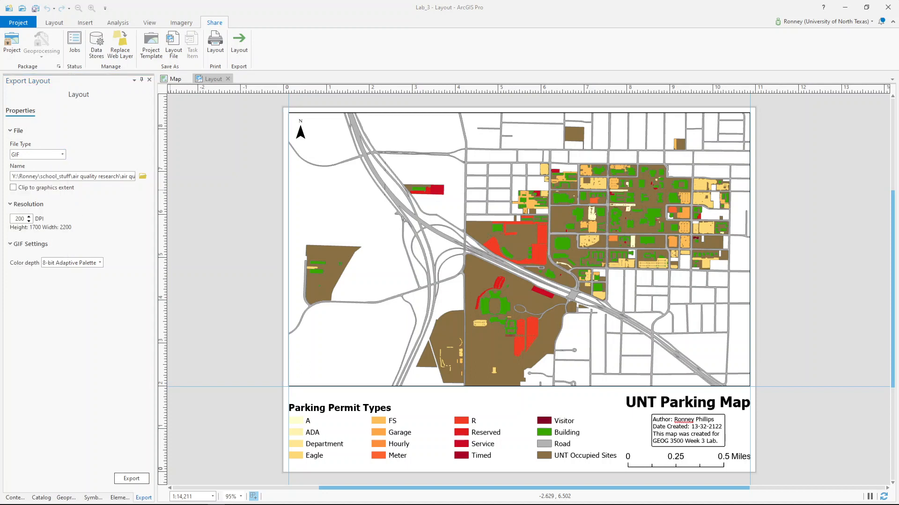
{"action": "left_click", "coordinate": [62, 155]}
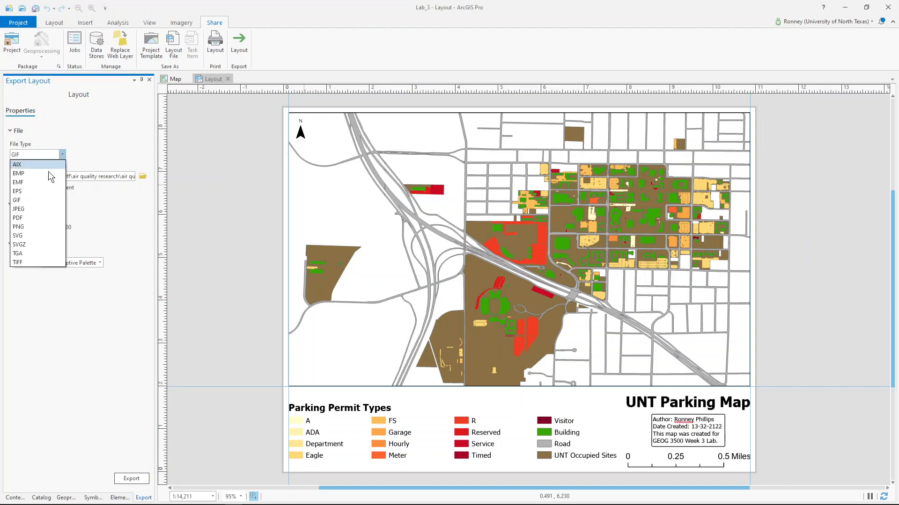
{"action": "left_click", "coordinate": [44, 206]}
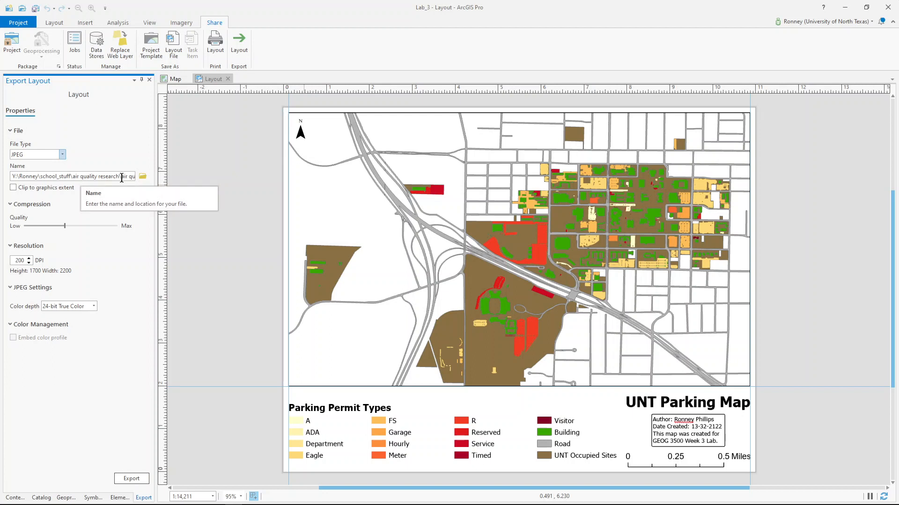
Set the export destination to the Intro_to_GIS\Labs\Lab_3 folder on the Y: drive with the file name UNTMap.jpg
{"action": "left_click", "coordinate": [142, 177]}
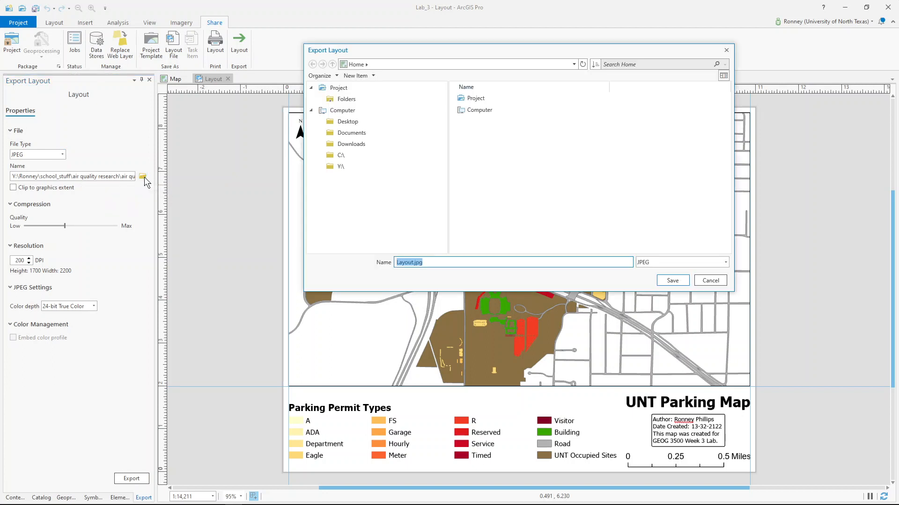
{"action": "left_click", "coordinate": [366, 165]}
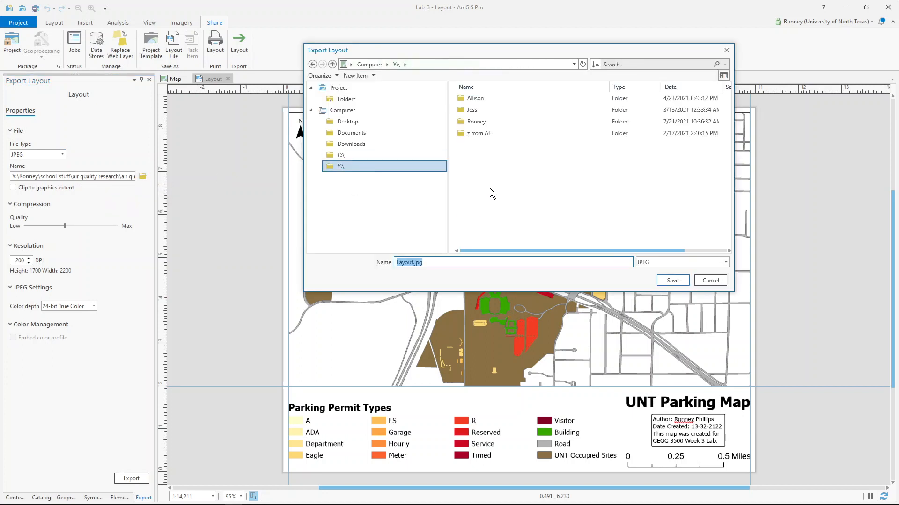
{"action": "left_click", "coordinate": [481, 122]}
{"action": "double_click", "coordinate": [486, 123]}
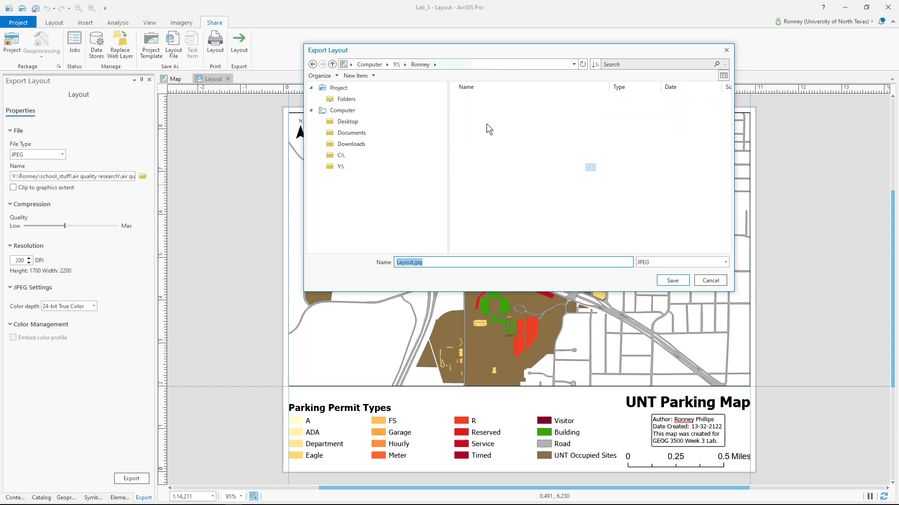
{"action": "double_click", "coordinate": [498, 133]}
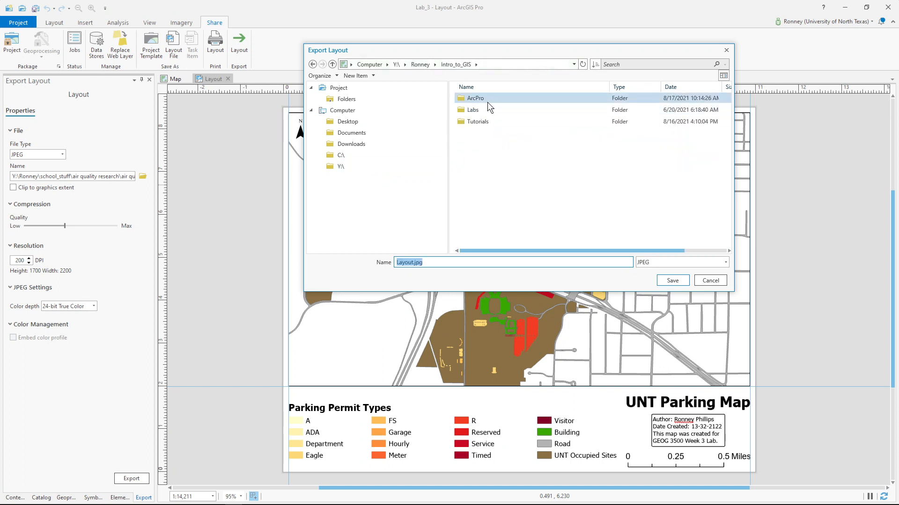
{"action": "double_click", "coordinate": [487, 111]}
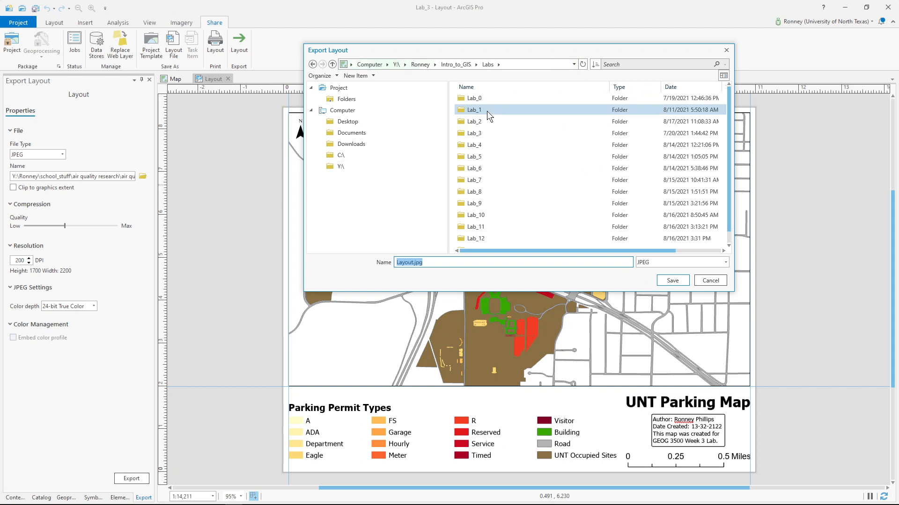
{"action": "double_click", "coordinate": [494, 130]}
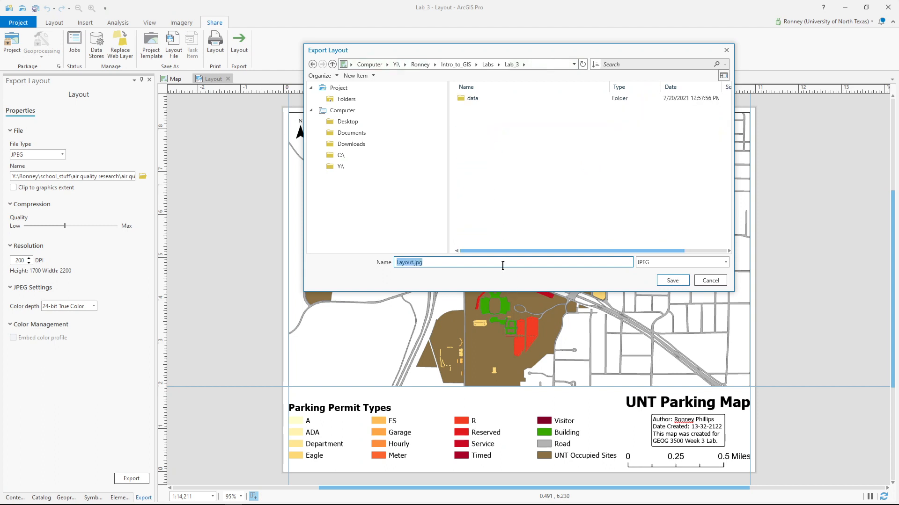
{"action": "type", "text": "UNTMap.jpg"}
{"action": "left_click", "coordinate": [671, 280]}
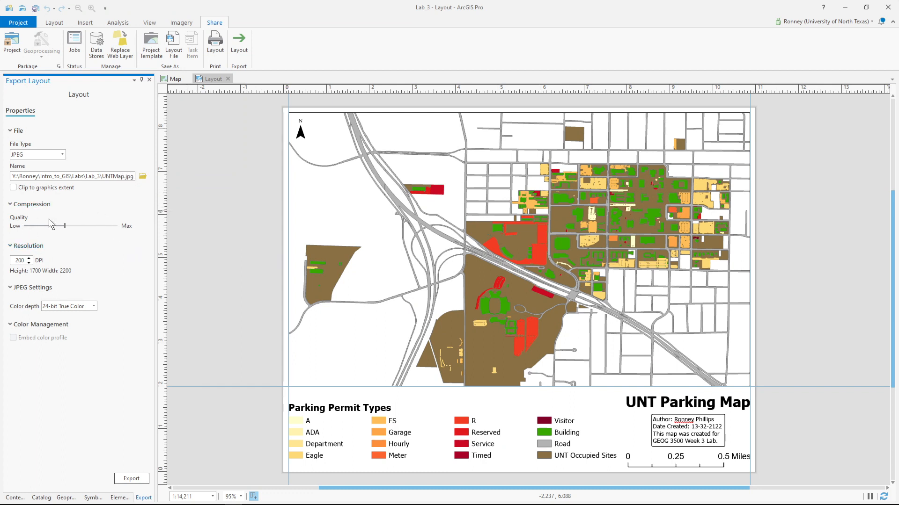
Set the export resolution to 300 DPI and export the layout
{"action": "double_click", "coordinate": [22, 261]}
{"action": "type", "text": "30"}
{"action": "left_click", "coordinate": [133, 480]}
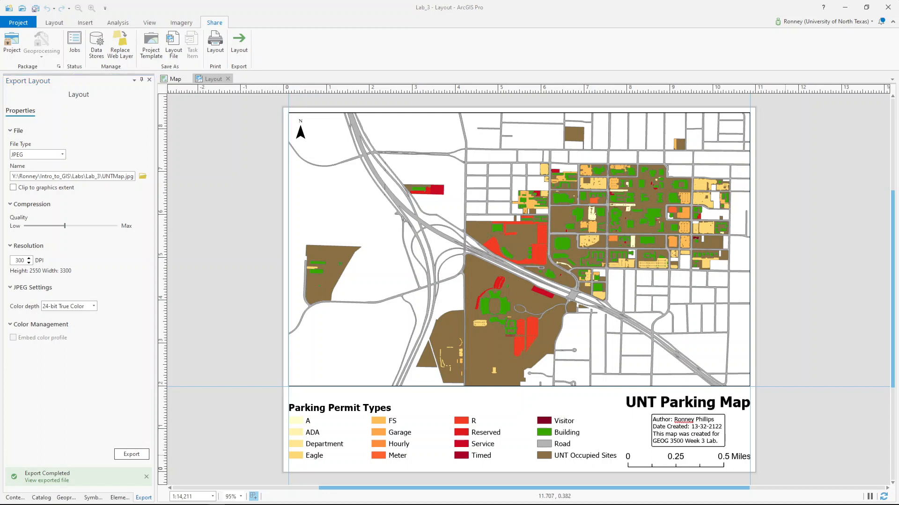
Switch to File Explorer, check the Labs\Lab_3 folder for the exported UNTMap file, and minimize the window
{"action": "mouse_move", "coordinate": [2, 504]}
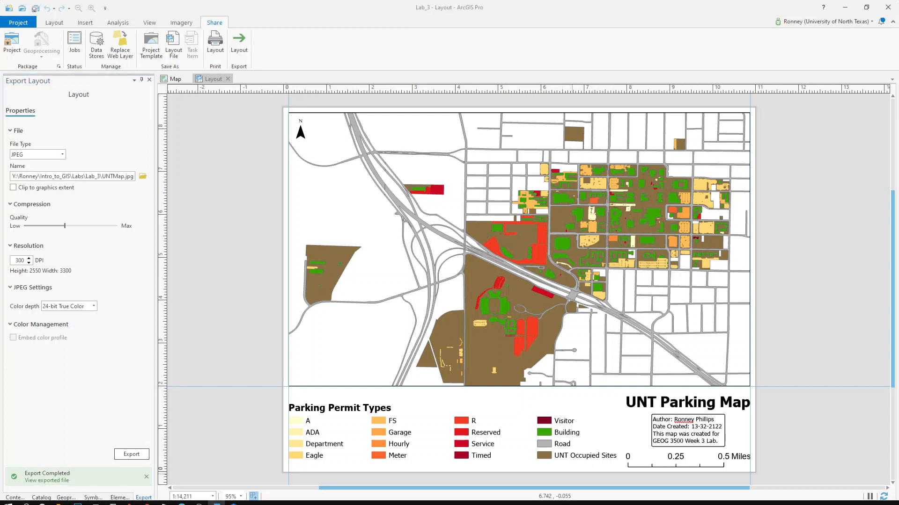
{"action": "mouse_move", "coordinate": [60, 500]}
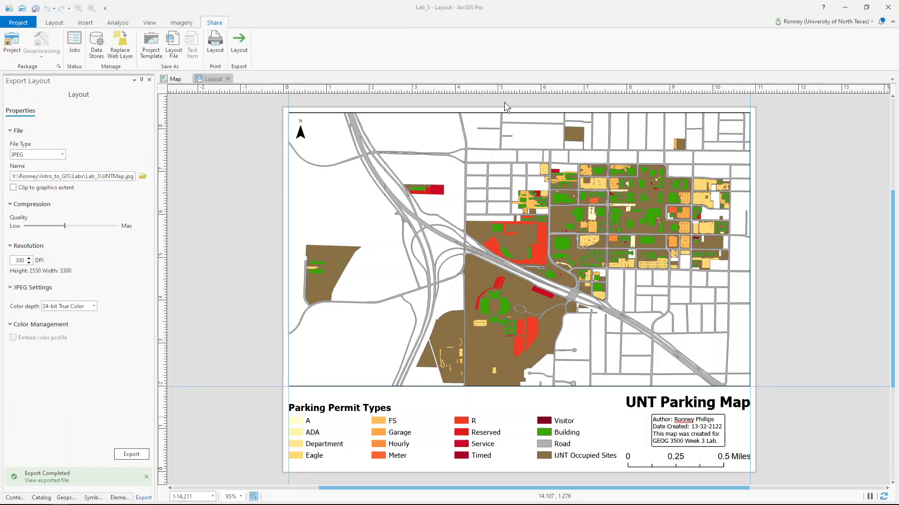
{"action": "left_click_drag", "start_coordinate": [898, 114], "coordinate": [435, 78]}
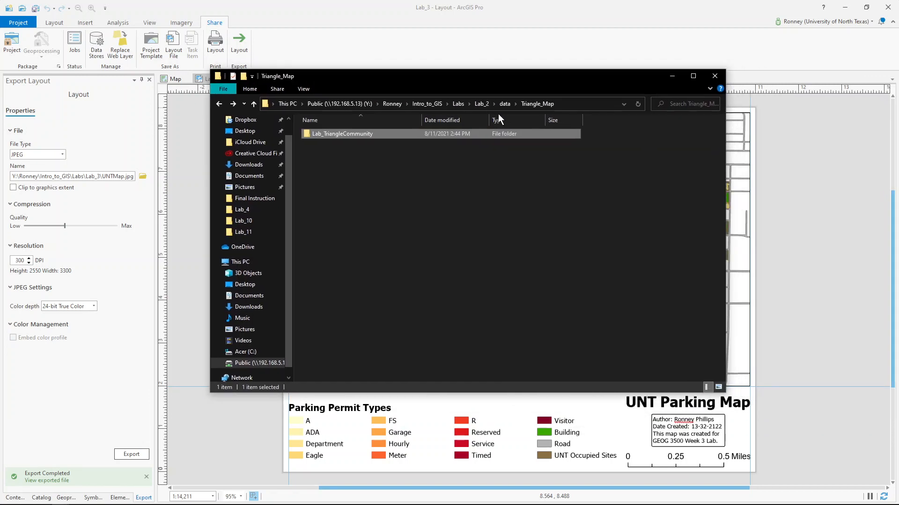
{"action": "left_click", "coordinate": [456, 104]}
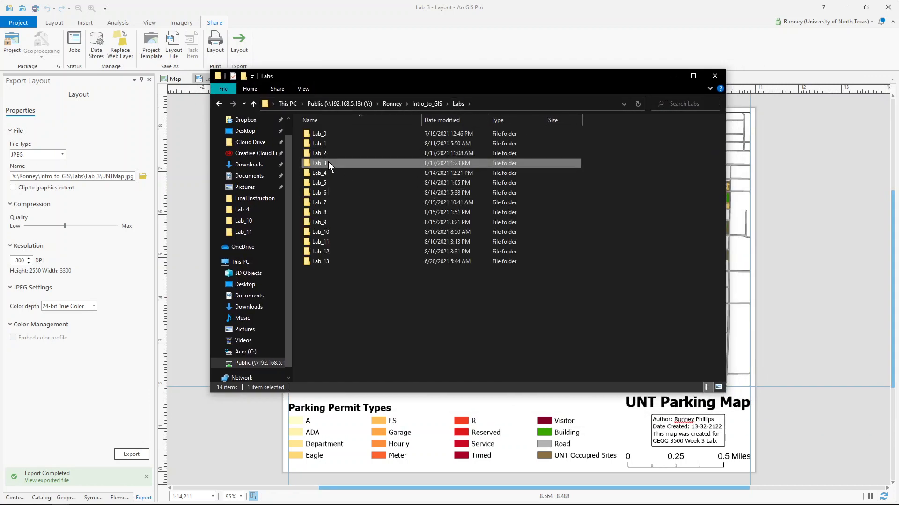
{"action": "double_click", "coordinate": [327, 161]}
{"action": "left_click", "coordinate": [322, 143]}
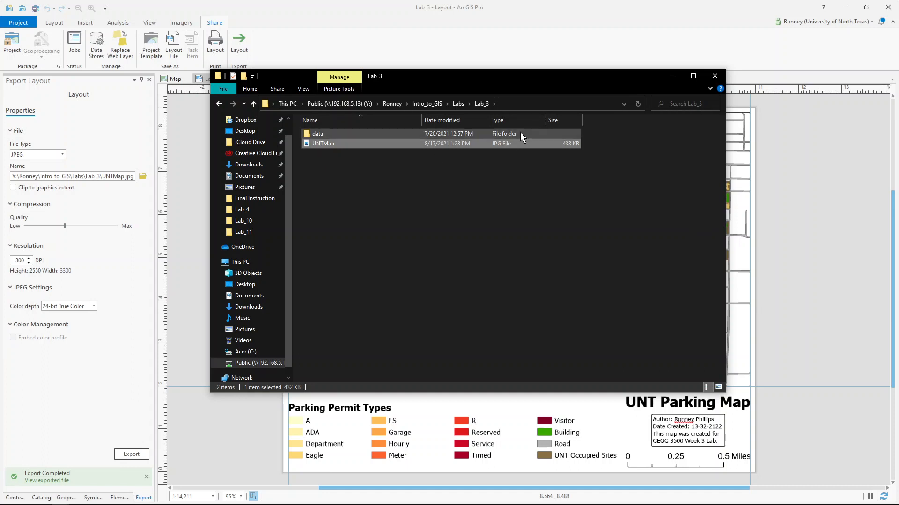
{"action": "left_click", "coordinate": [671, 75]}
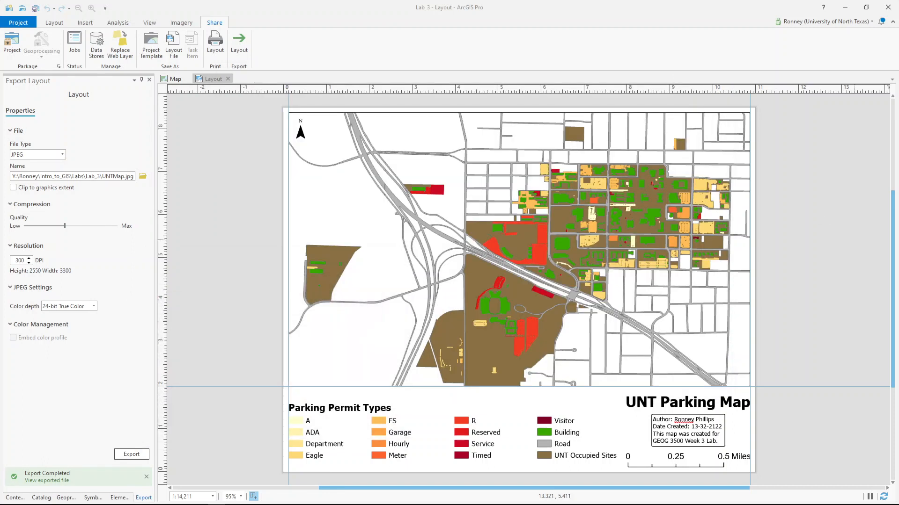